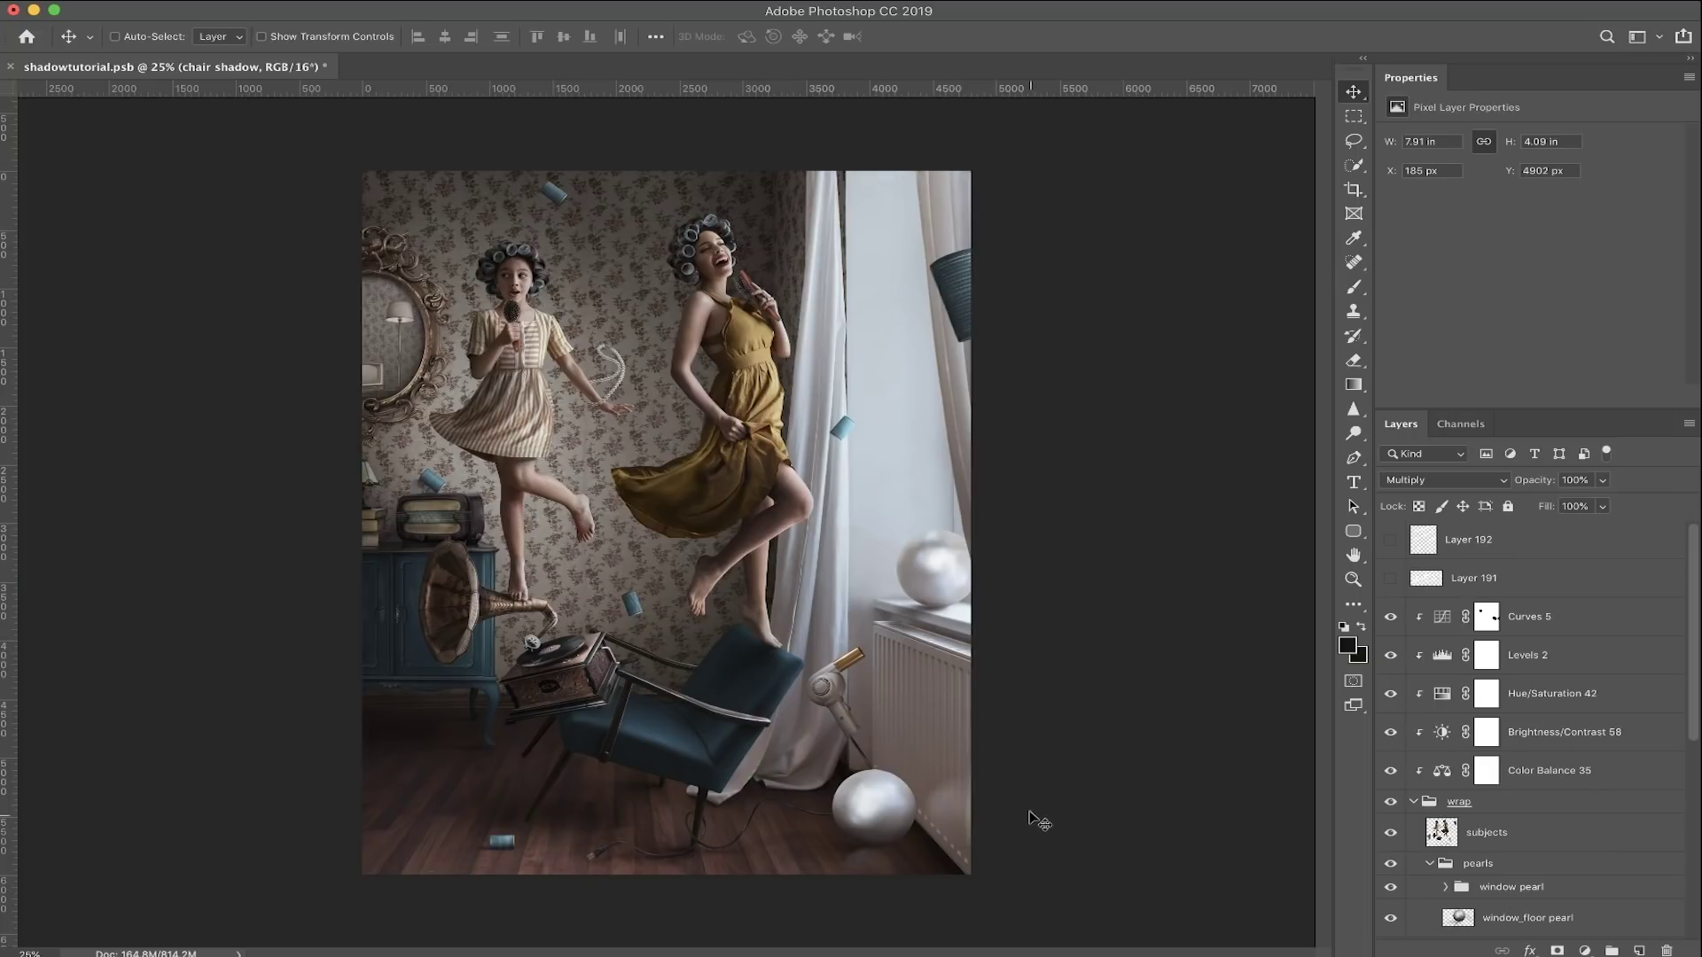
Step: Preview the Layer 192 light streaks, then hide them and the dancing women layer
left_click(1389, 543)
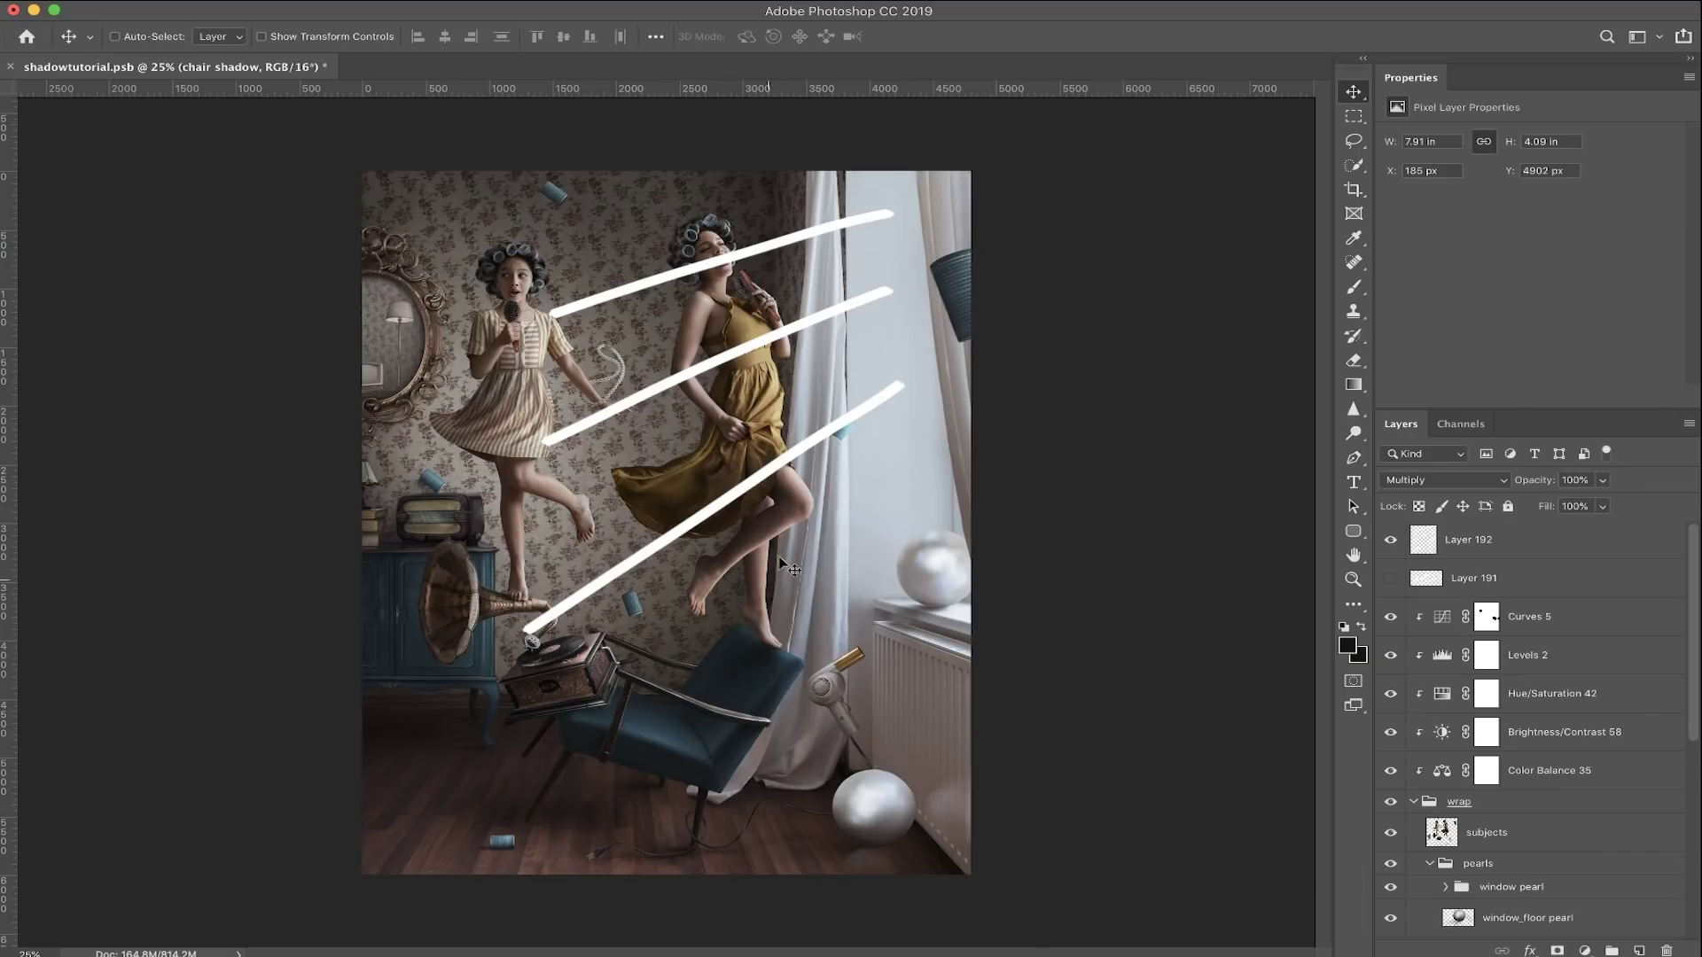
key("super+comma")
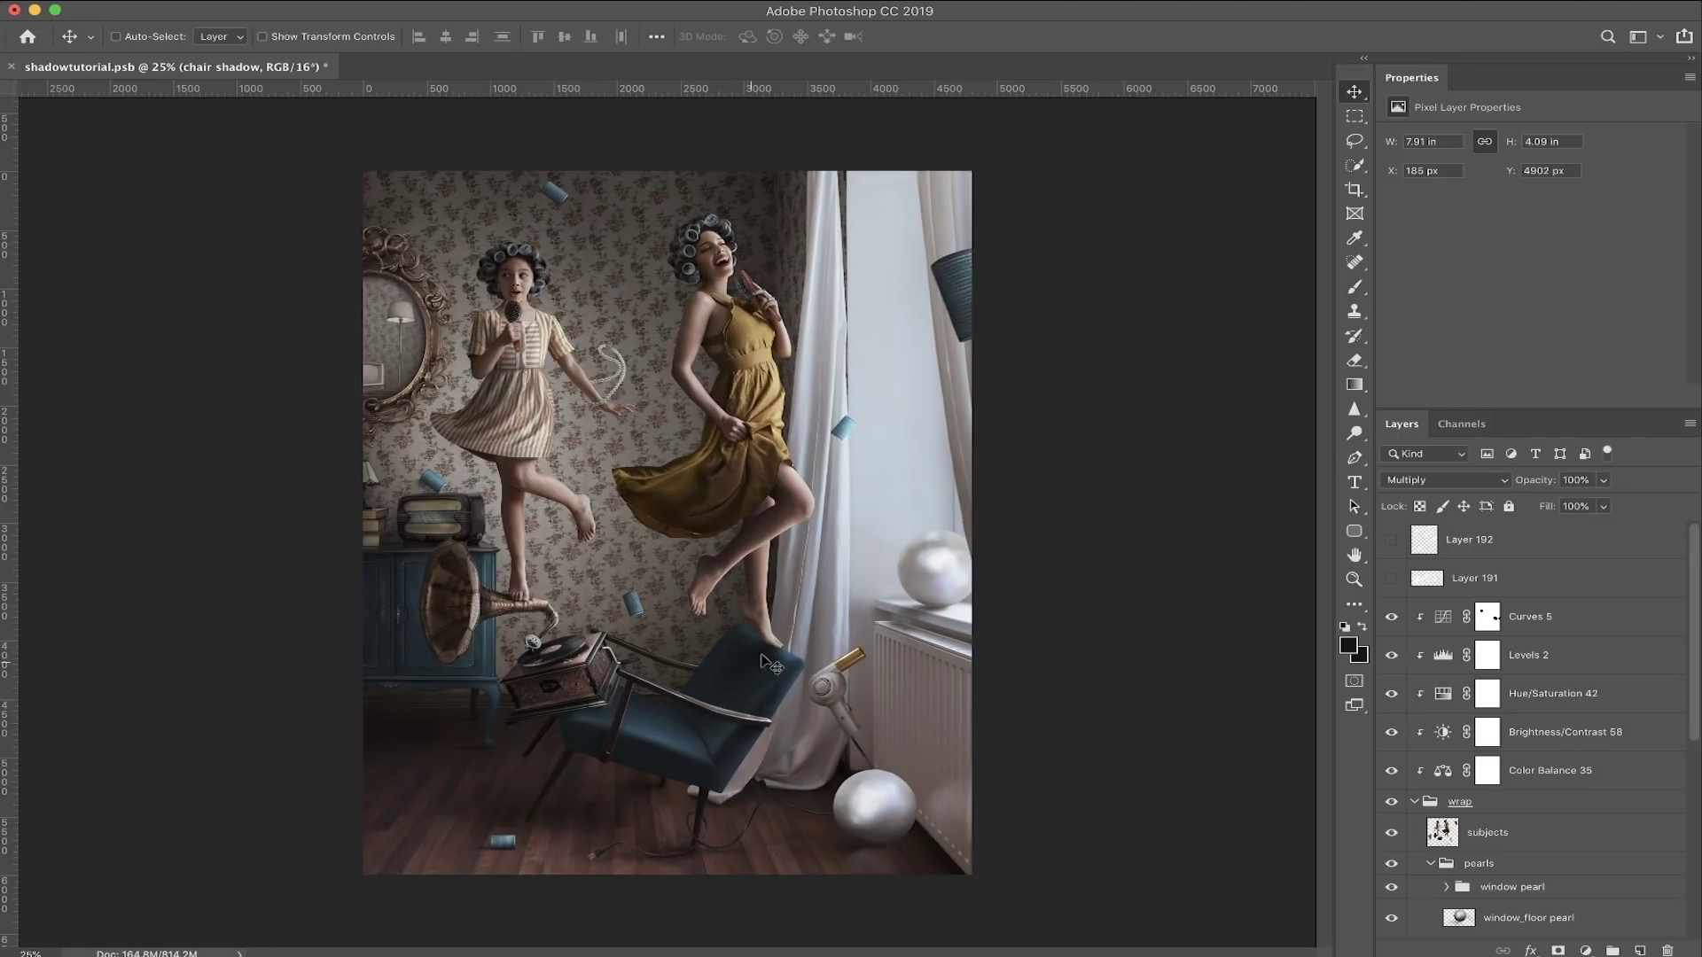
scroll(1538, 837, "down", 3)
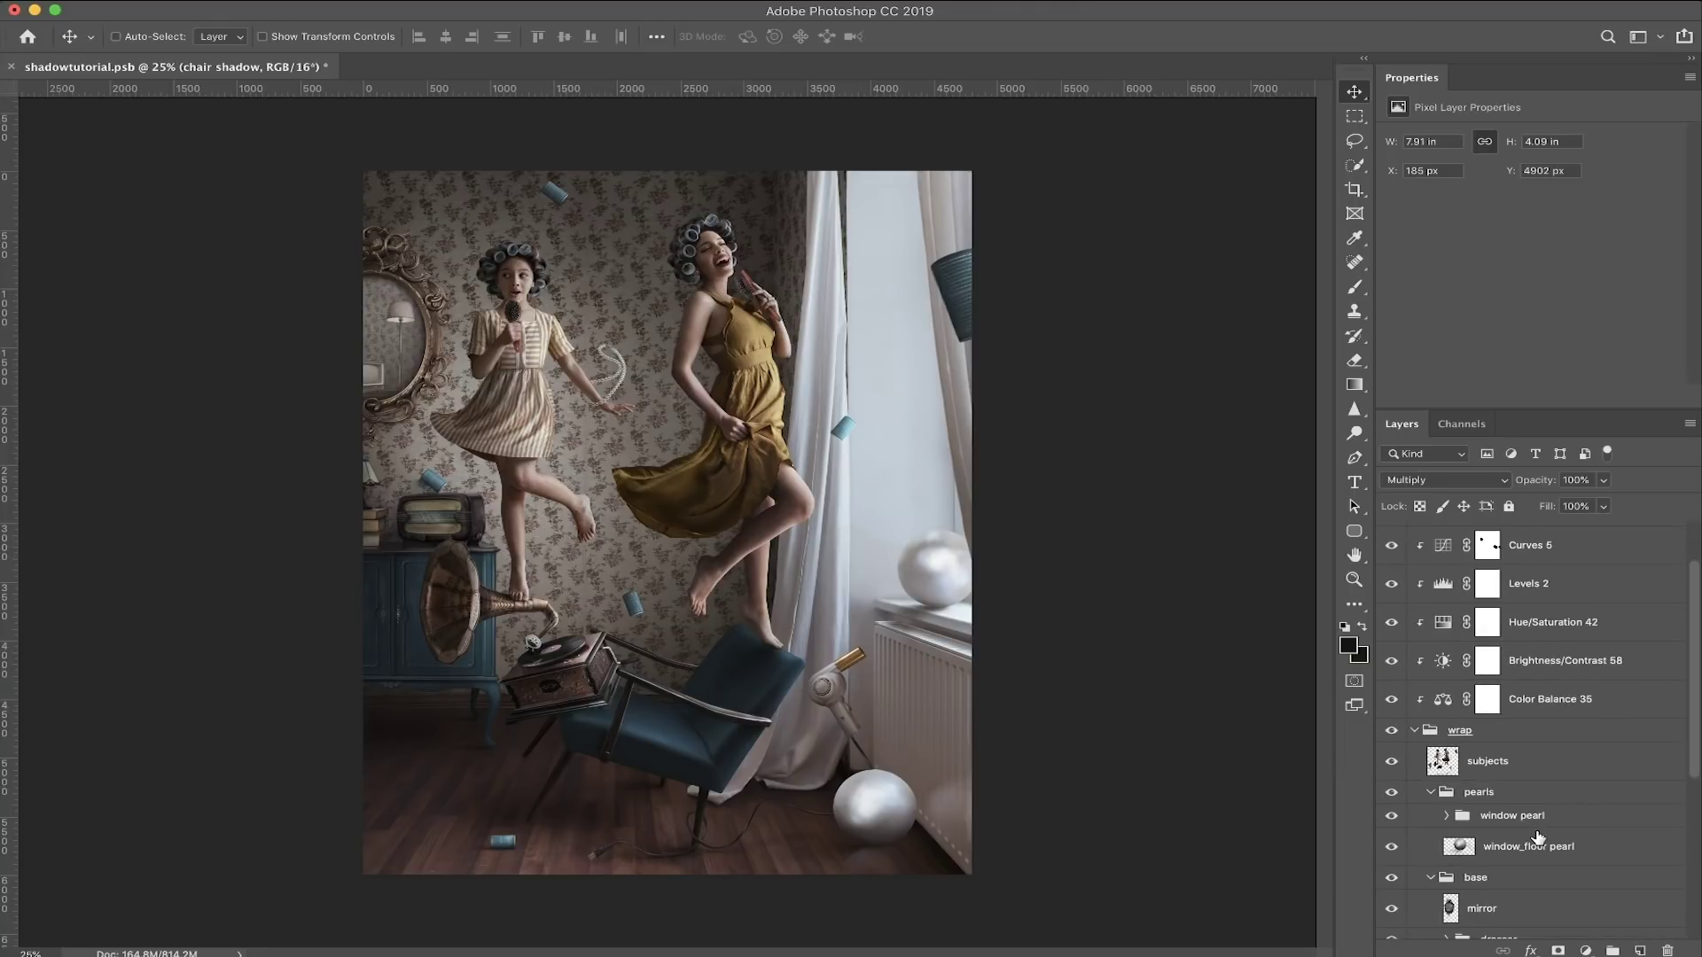
left_click(1392, 743)
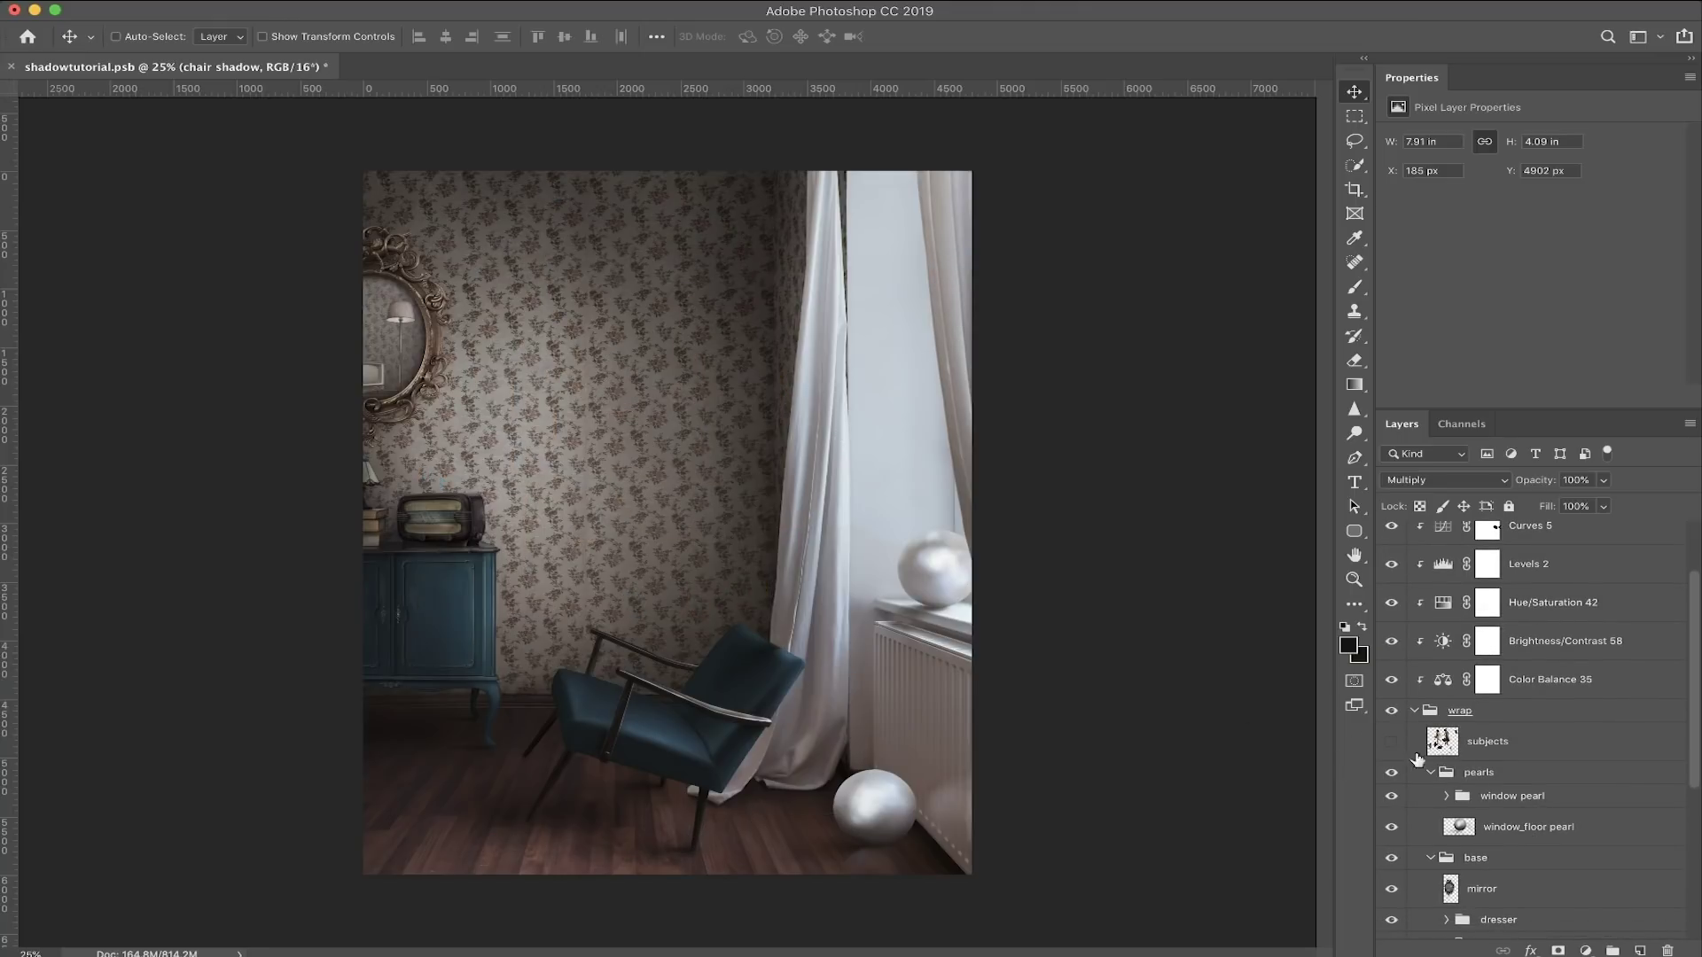
Step: Delete the chair shadow and dark/mid/light shadow layers, then add a new empty layer
scroll(1577, 866, "down", 9)
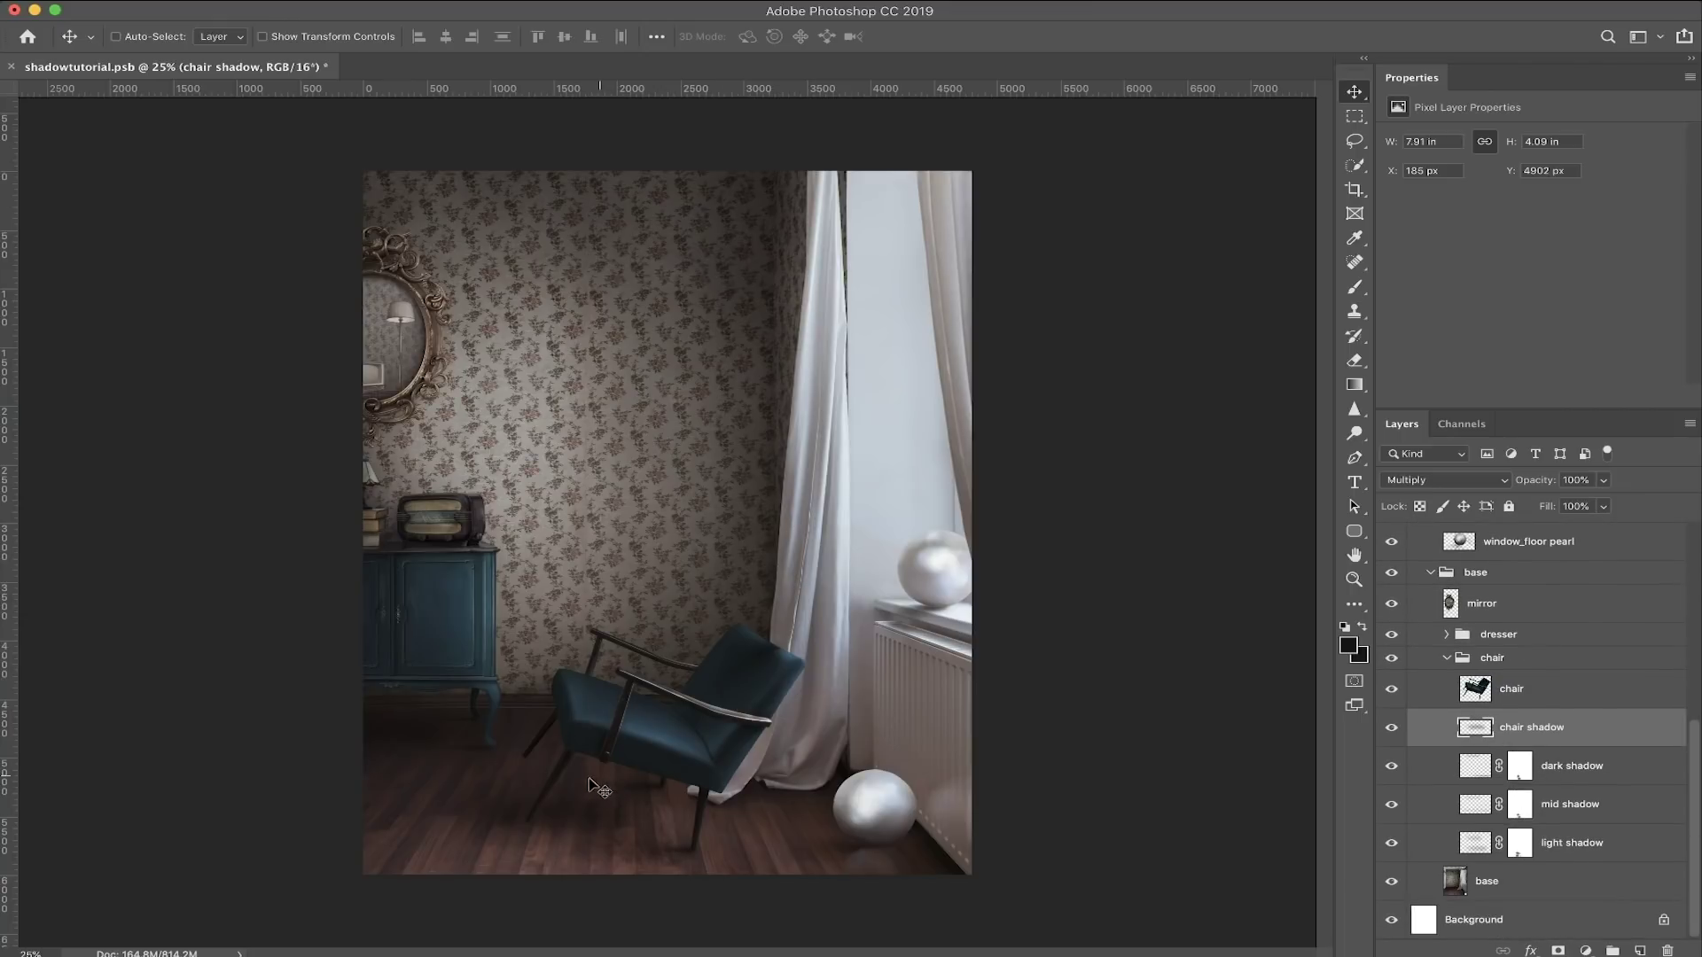
left_click(691, 760, "ctrl")
scroll(691, 761, "up", 1)
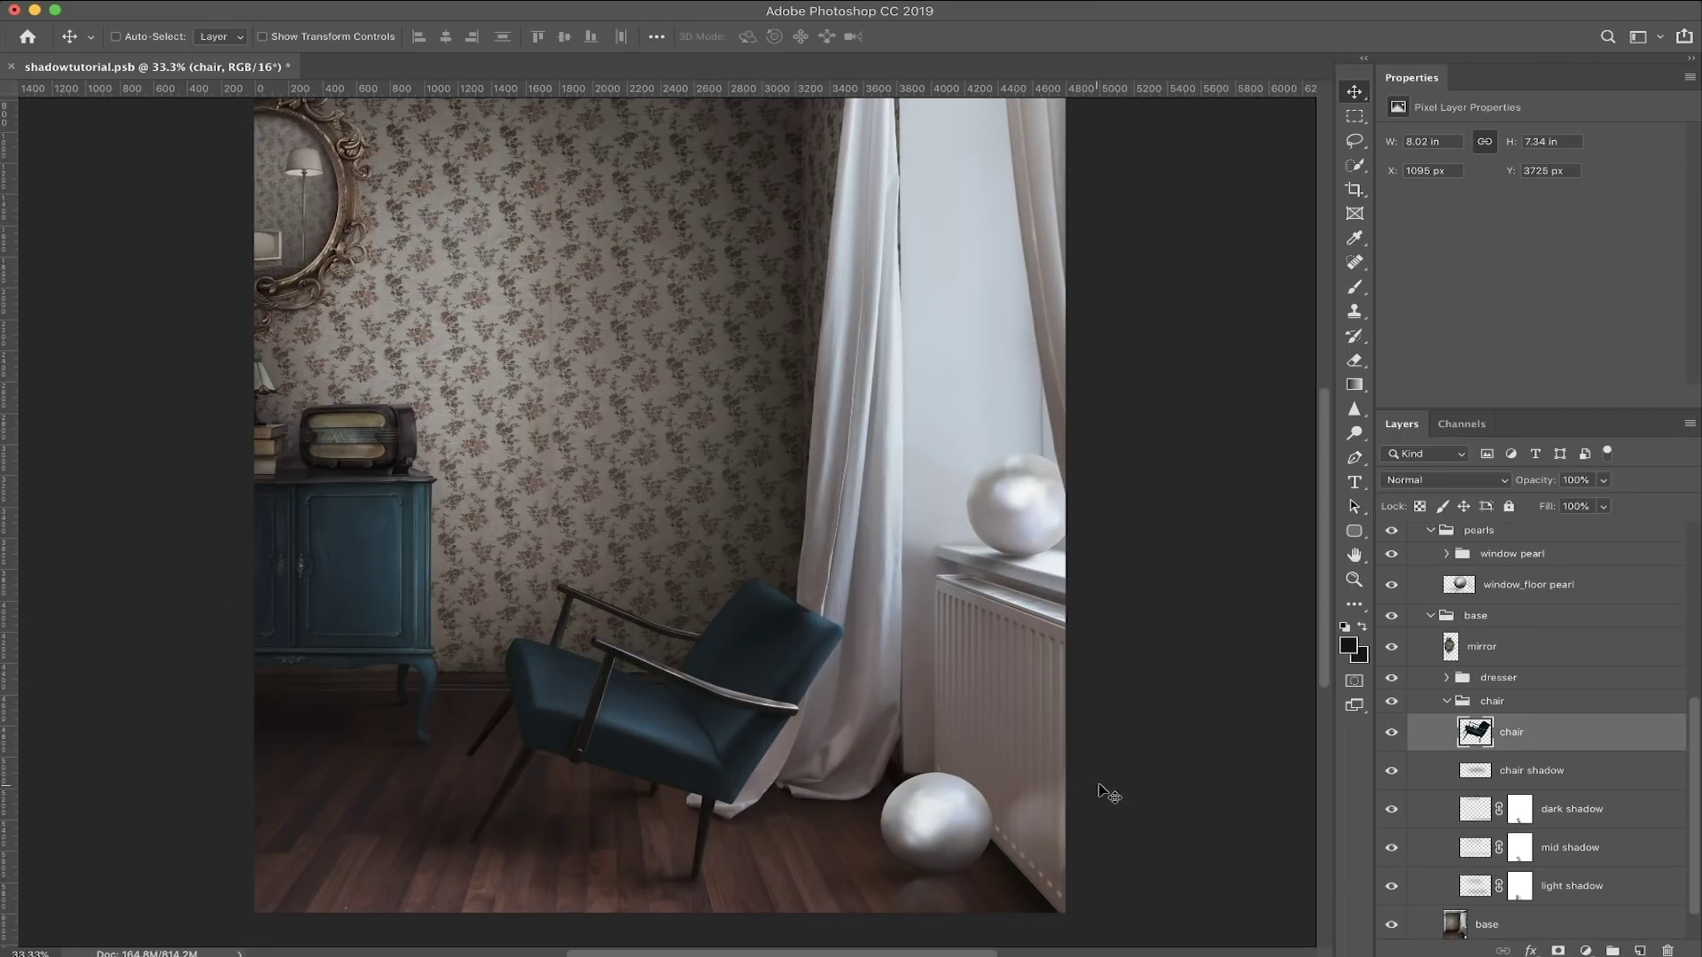
left_click(1600, 789)
left_click(1626, 891, "shift")
left_click_drag(1627, 891, 1664, 950)
key("super+plus")
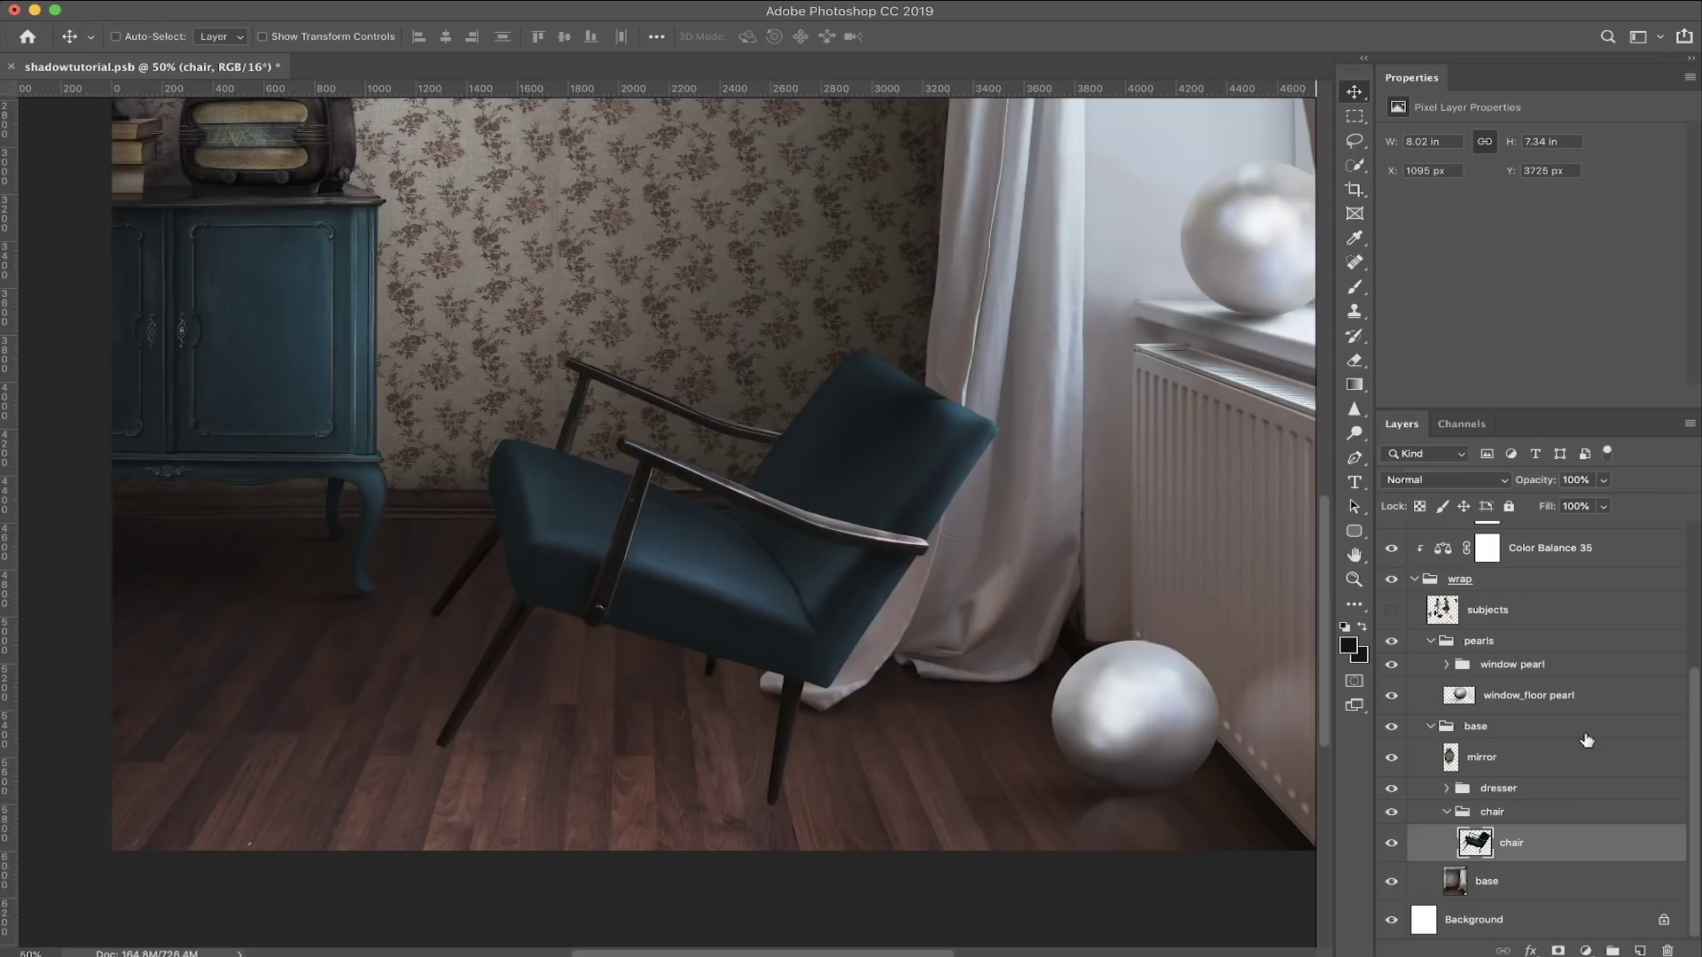
left_click(1640, 951)
Step: Add two more empty layers and move Layers 193–195 below the chair layer
left_click(1640, 950)
left_click(1641, 951)
scroll(1622, 854, "down", 3)
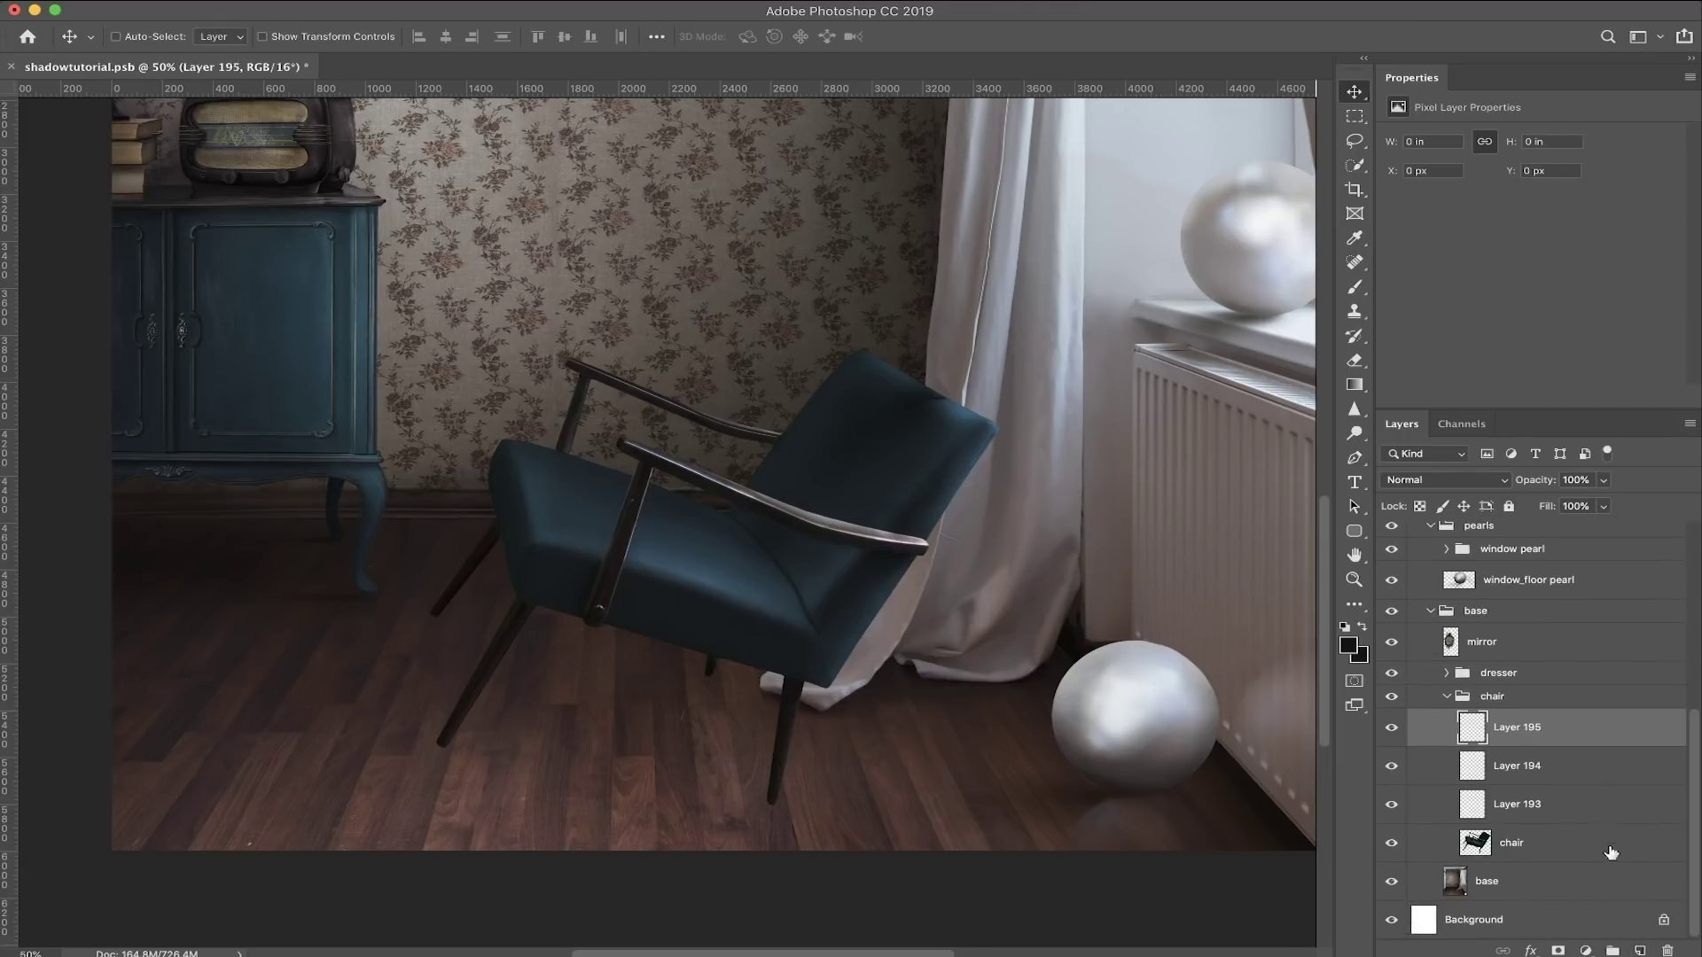
left_click(1574, 812, "shift")
left_click_drag(1627, 812, 1635, 861)
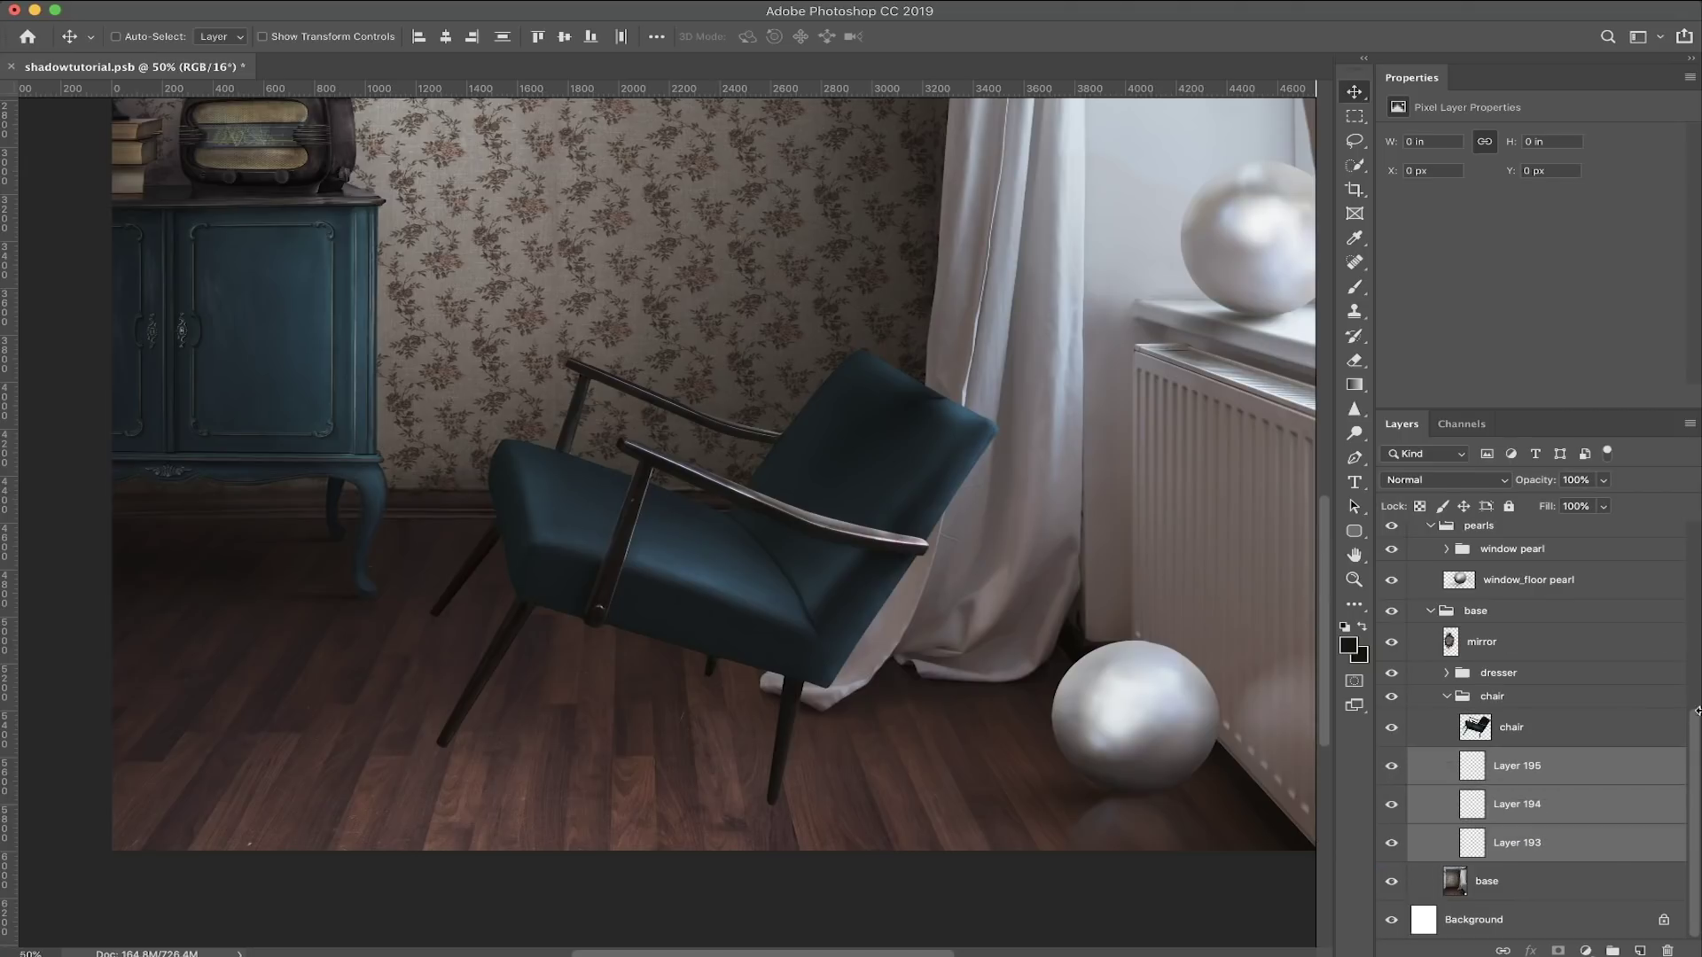
Step: Rename the three layers 'light shadow', 'mid shadow' and 'dark shadow'
left_click(1554, 774)
double_click(1507, 765)
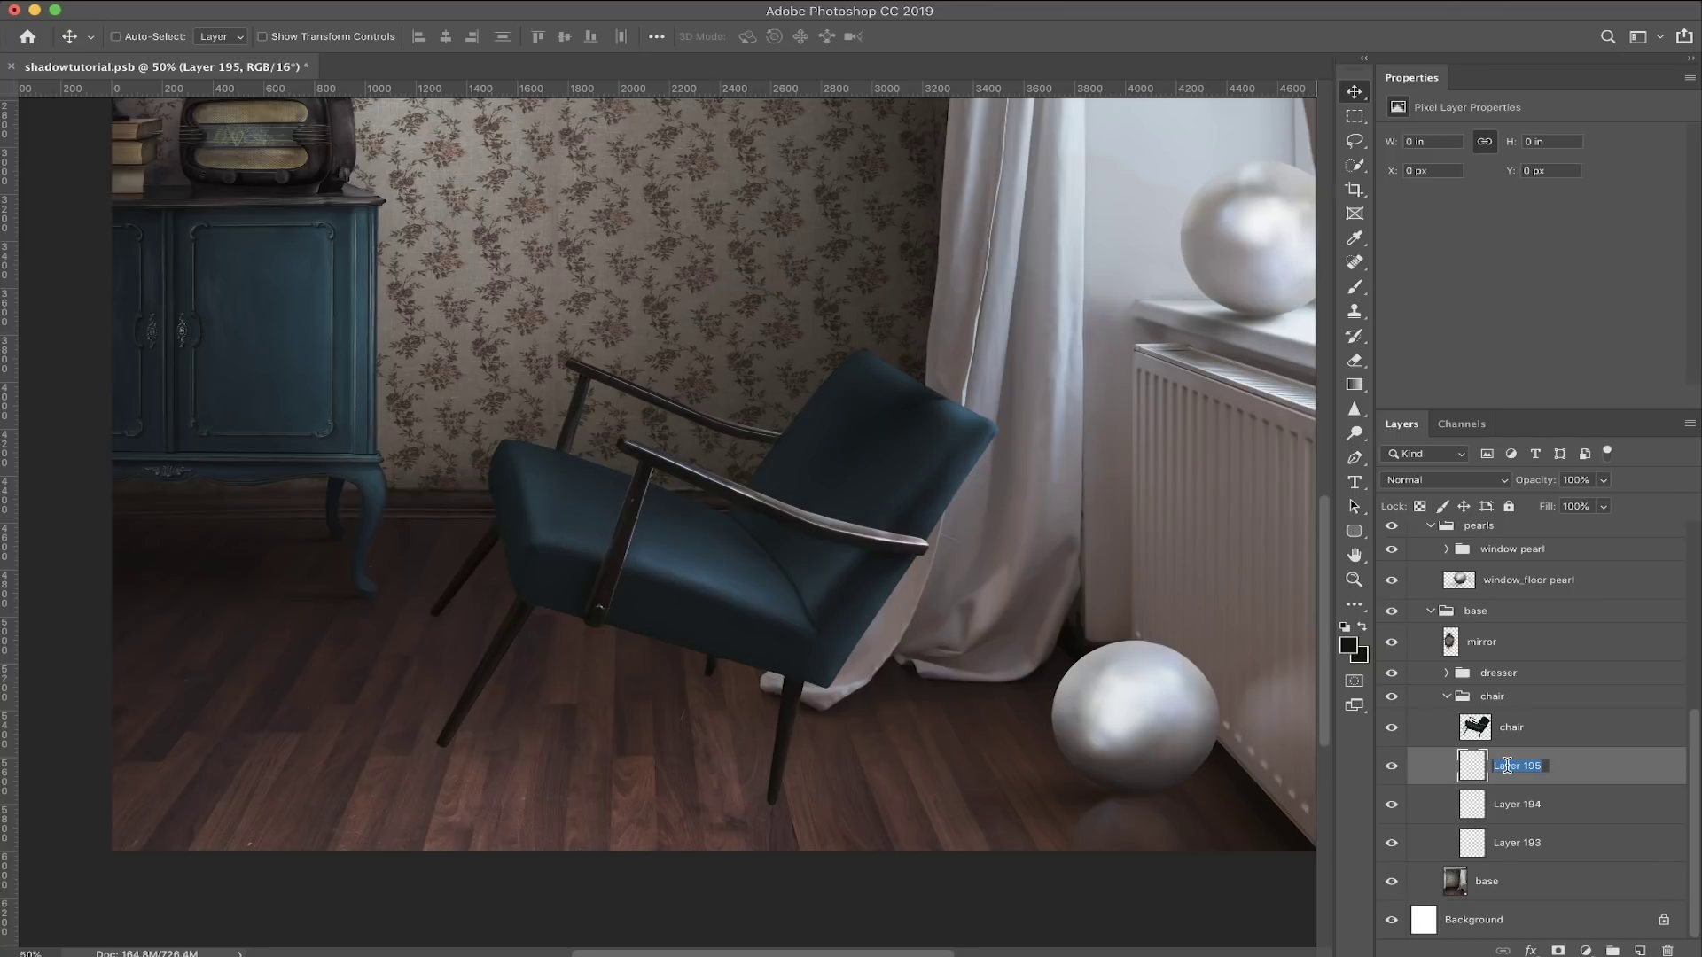
type("light shadow")
double_click(1517, 804)
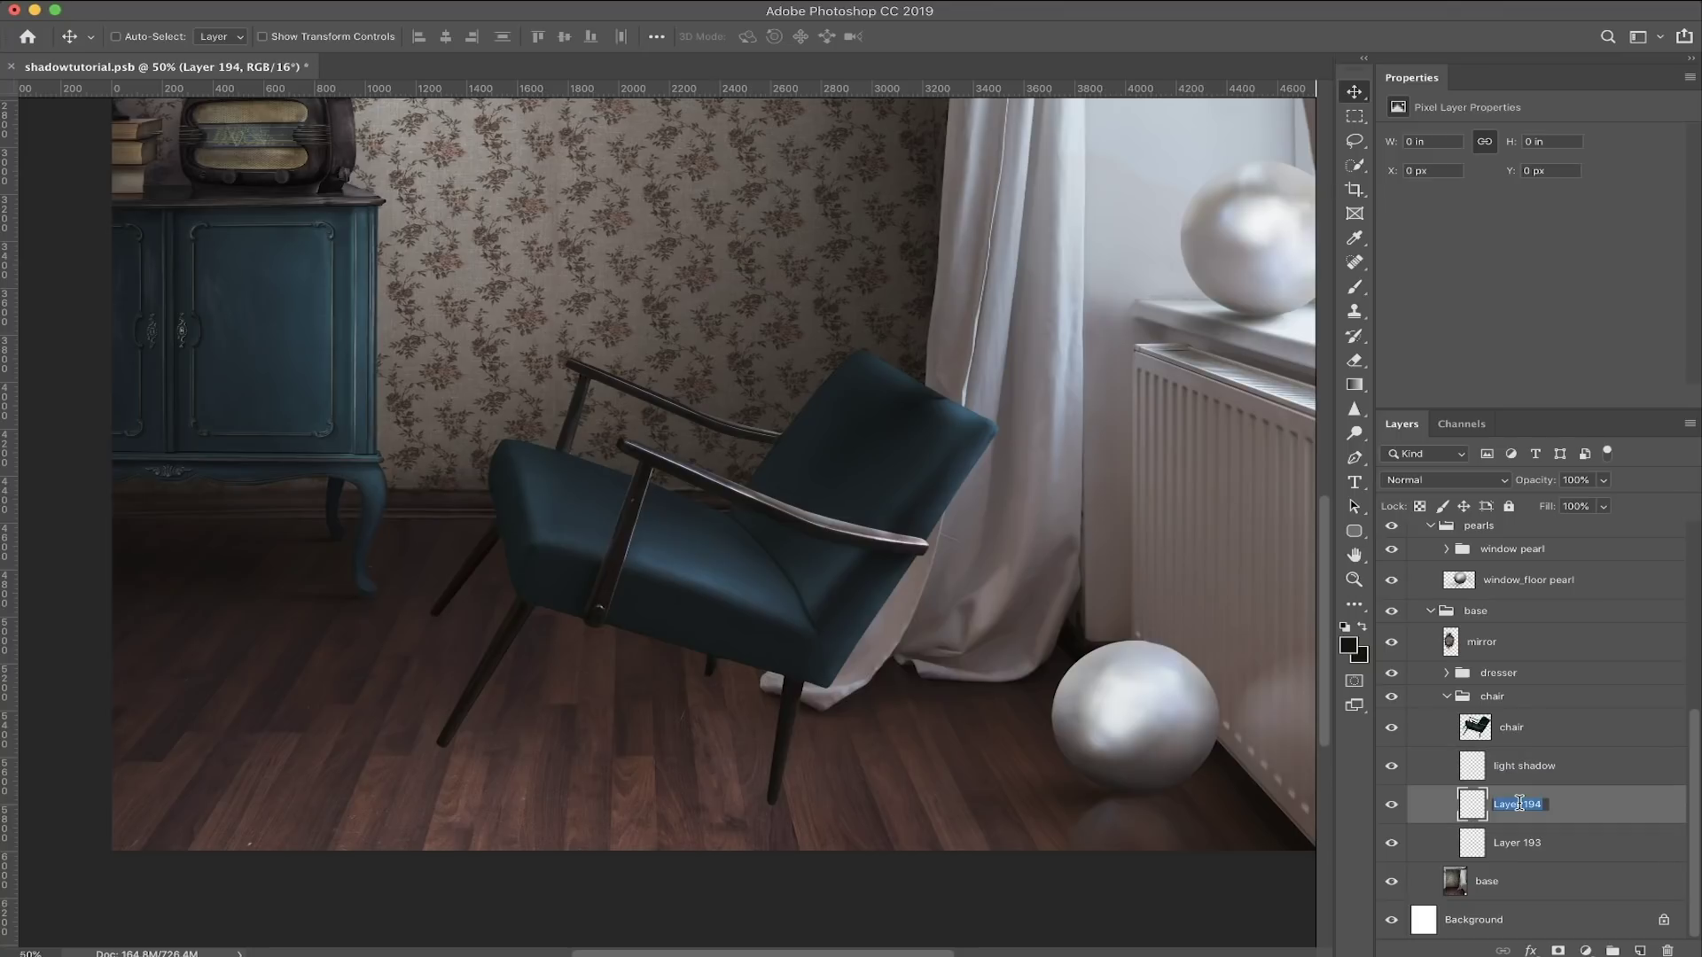
type("mid shadow")
double_click(1510, 842)
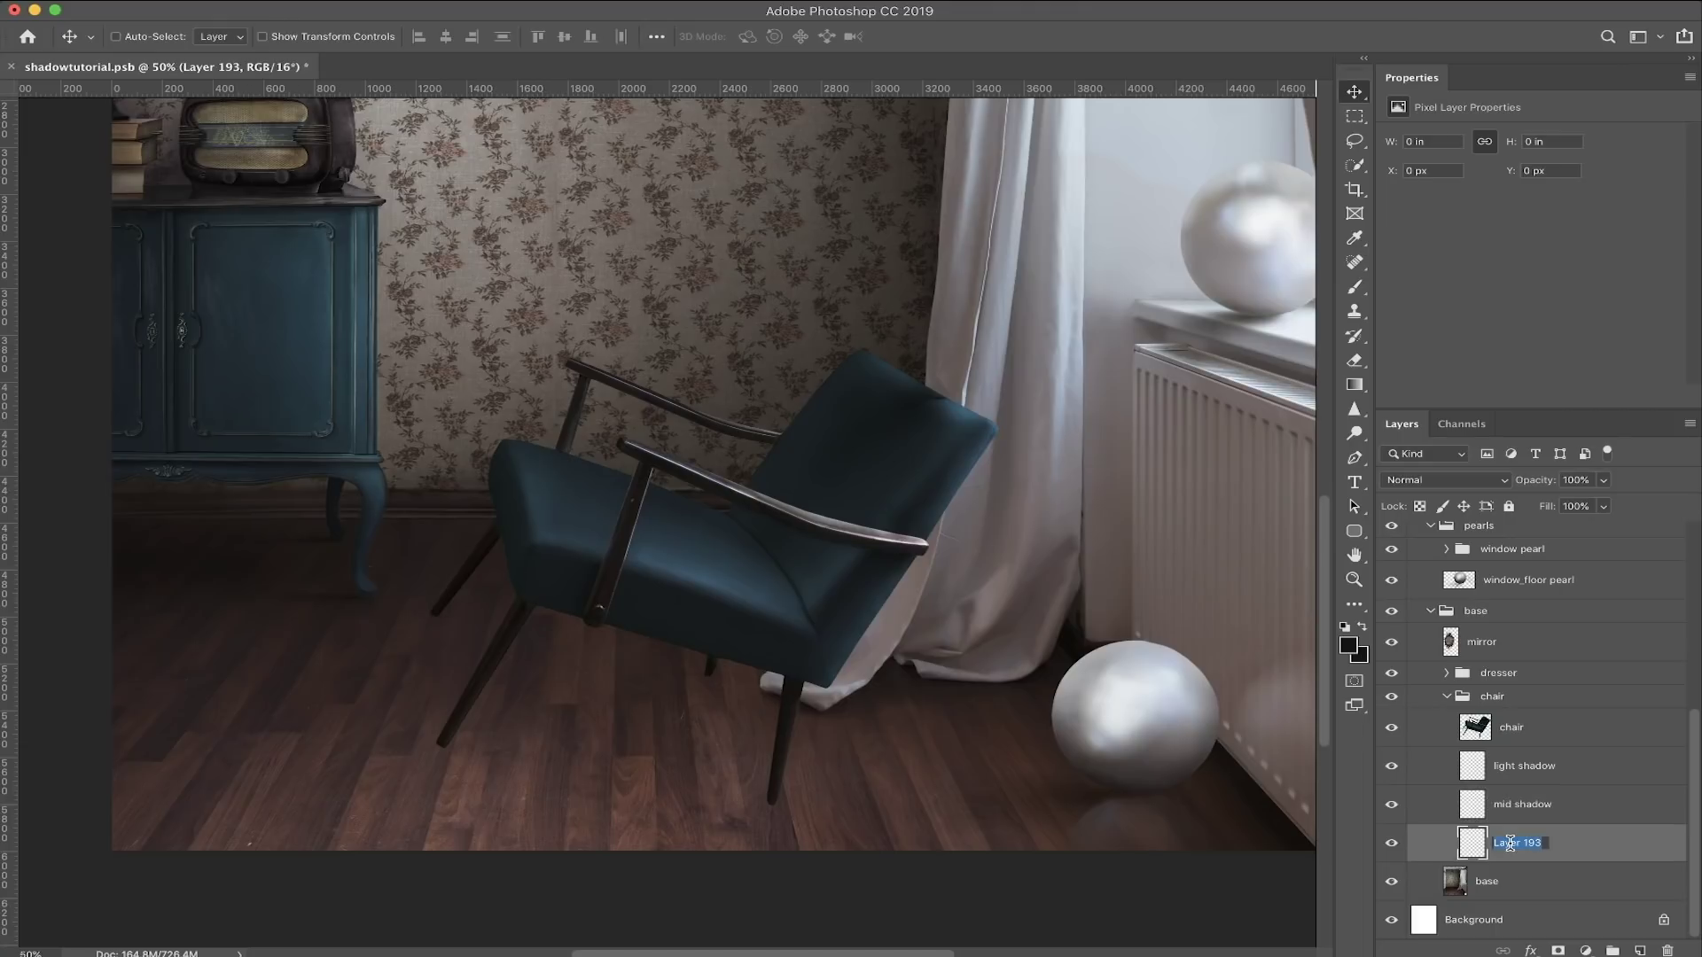
type("dark shadow")
Step: Confirm the dark shadow name and try Multiply blending before reverting it to Normal
key("Return")
left_click(1425, 480)
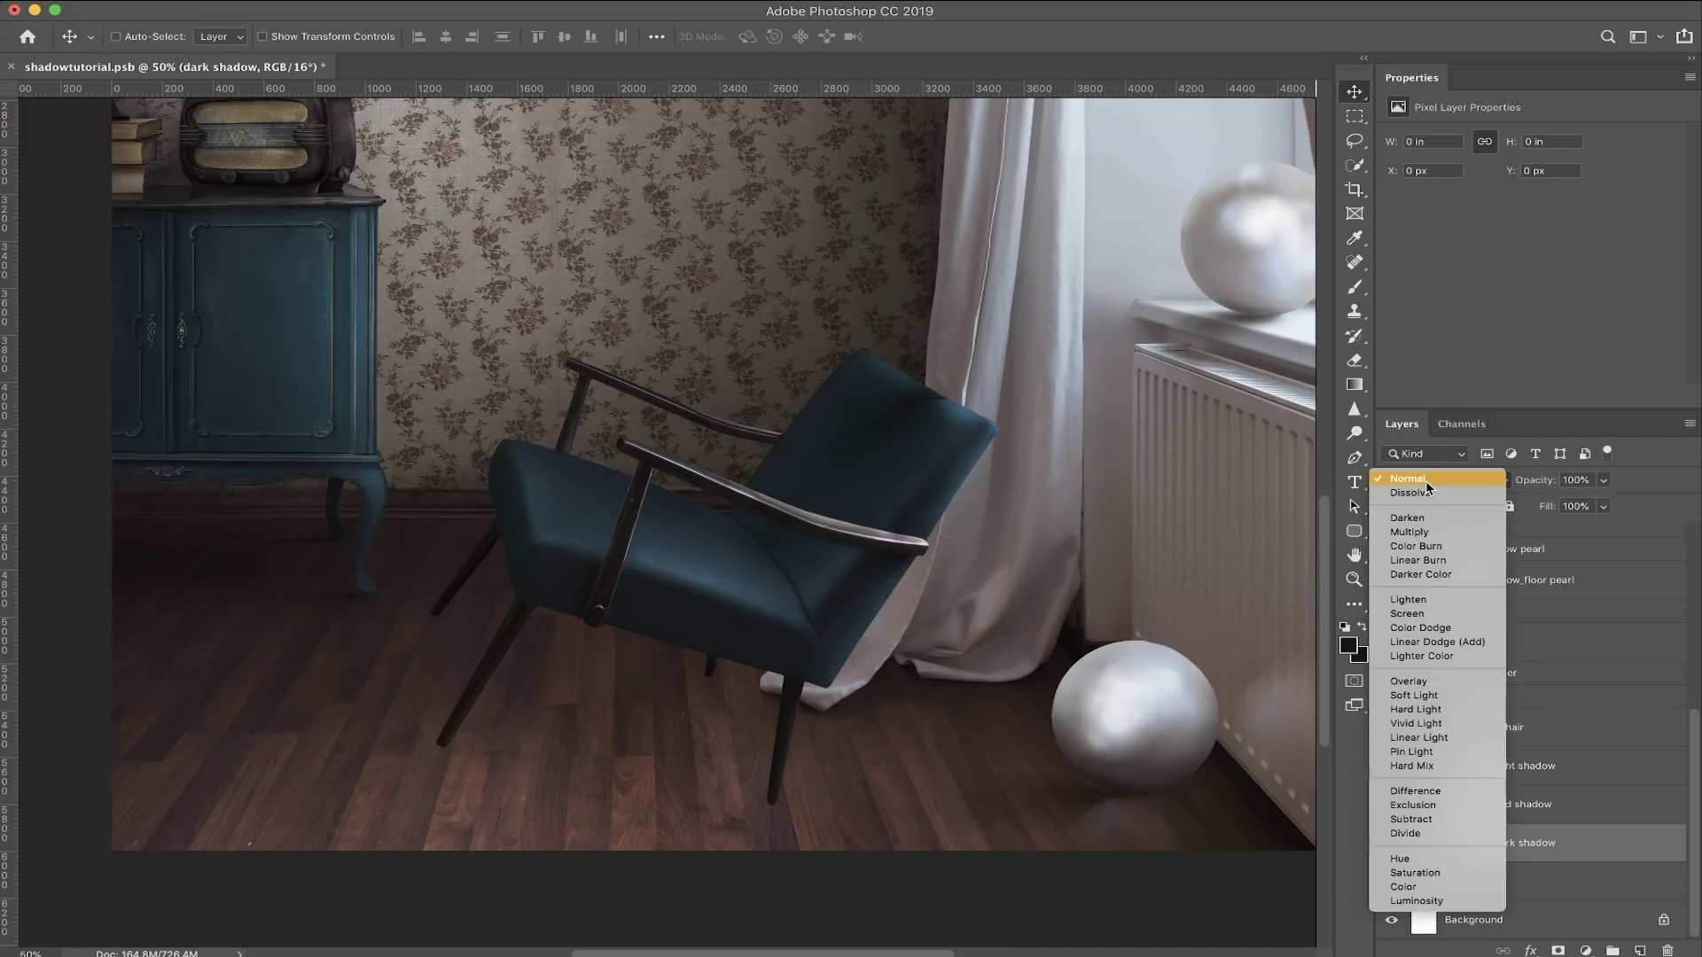
left_click(1419, 532)
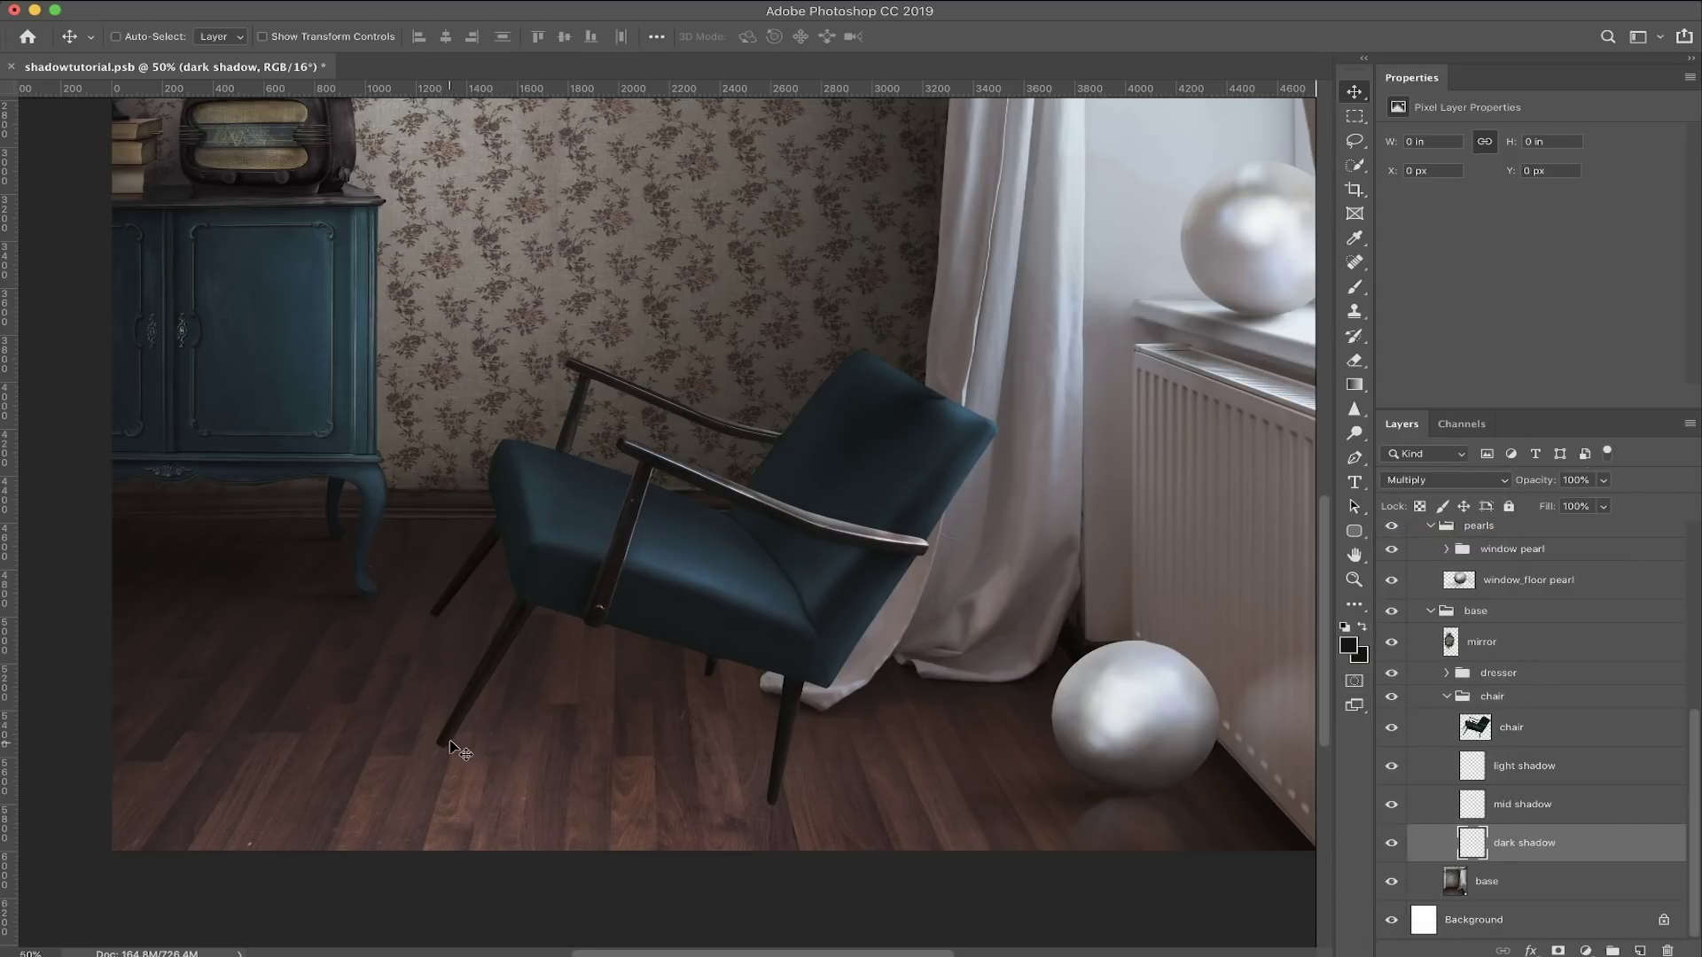
left_click(1445, 485)
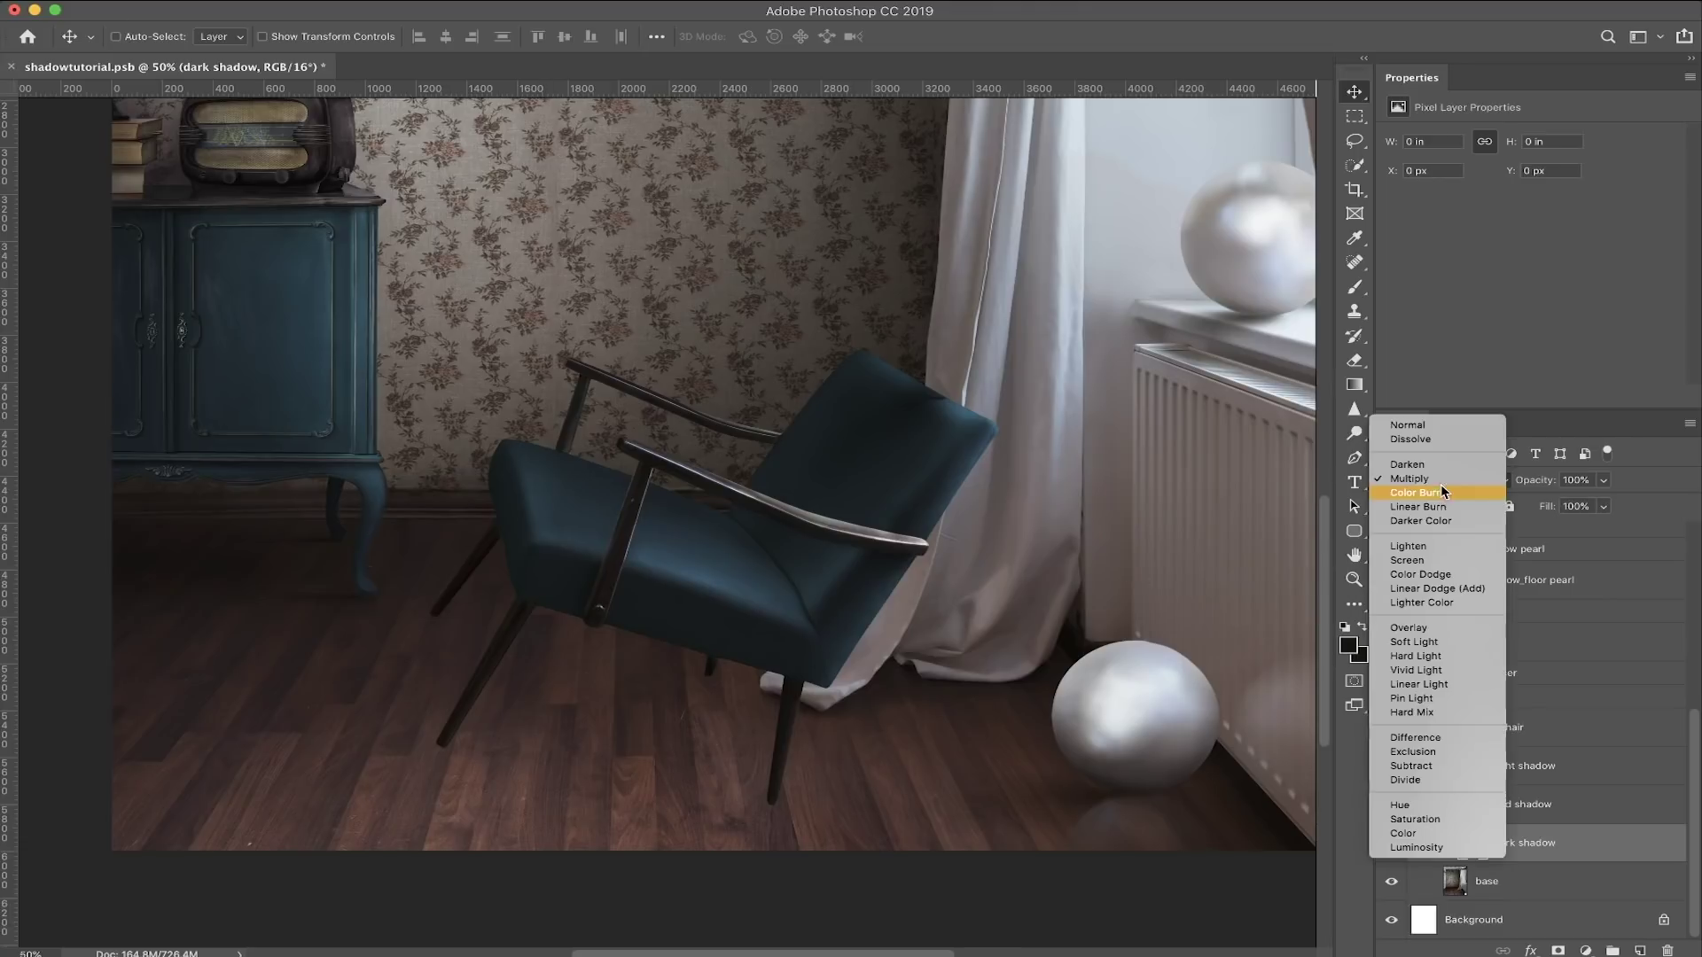
left_click(1397, 428)
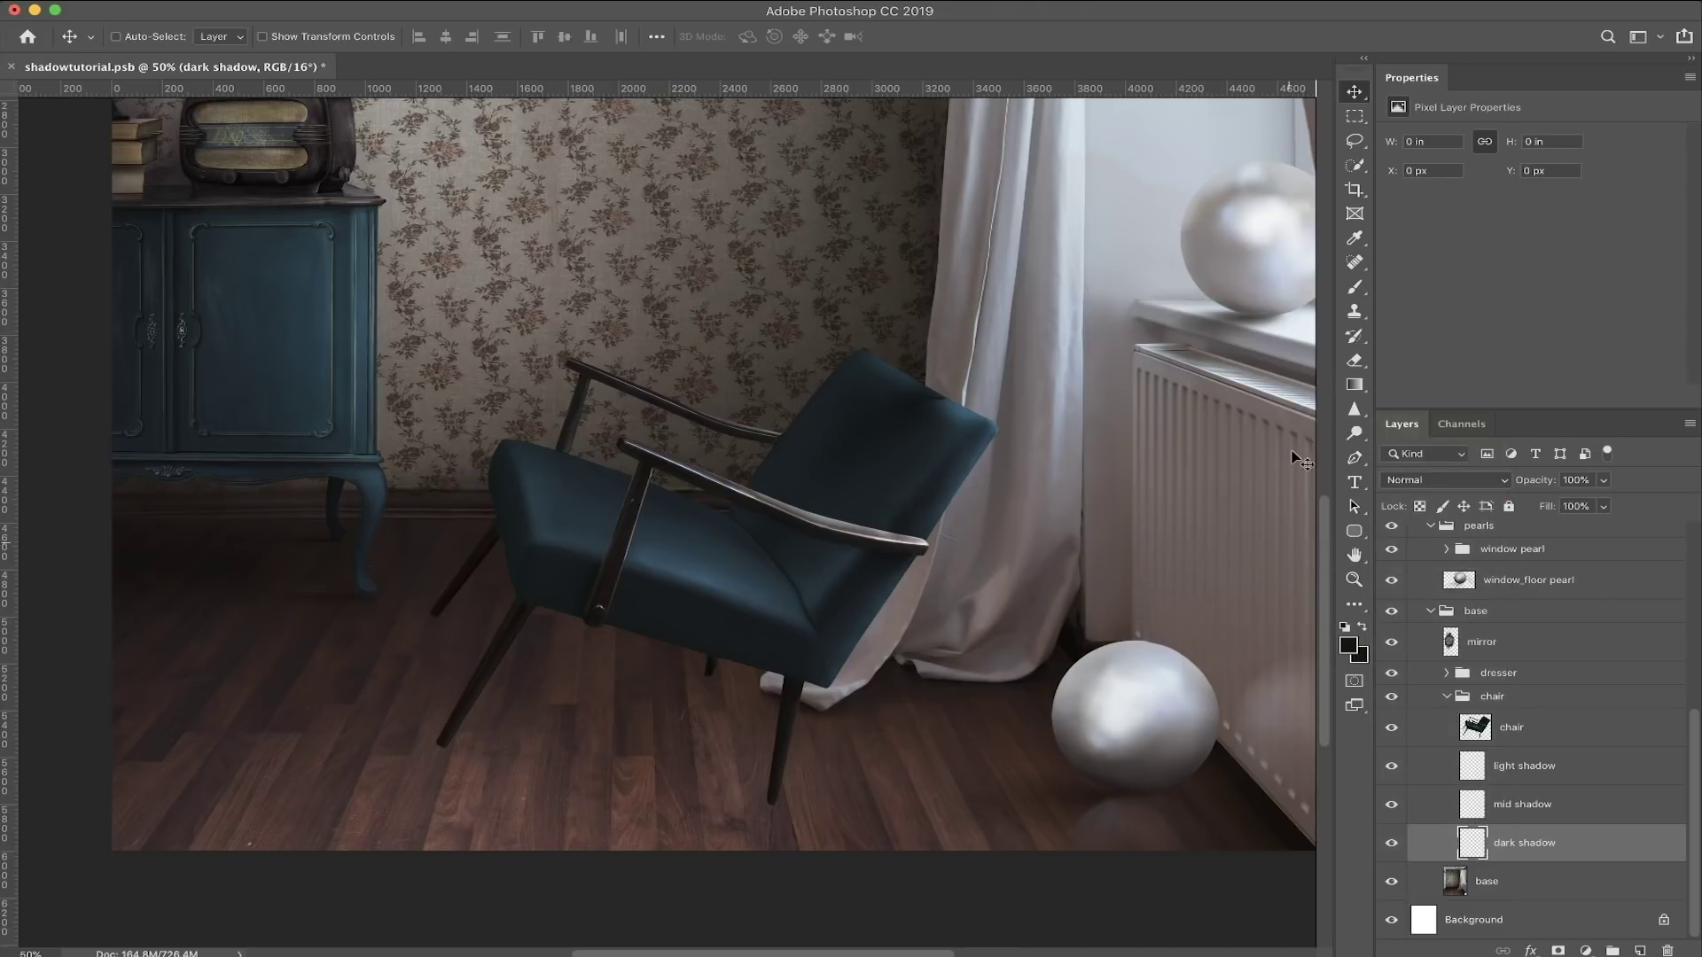
Step: Paint a 500 px brush stroke of #211c18 brown under the chair
left_click(1355, 288)
left_click(1349, 648)
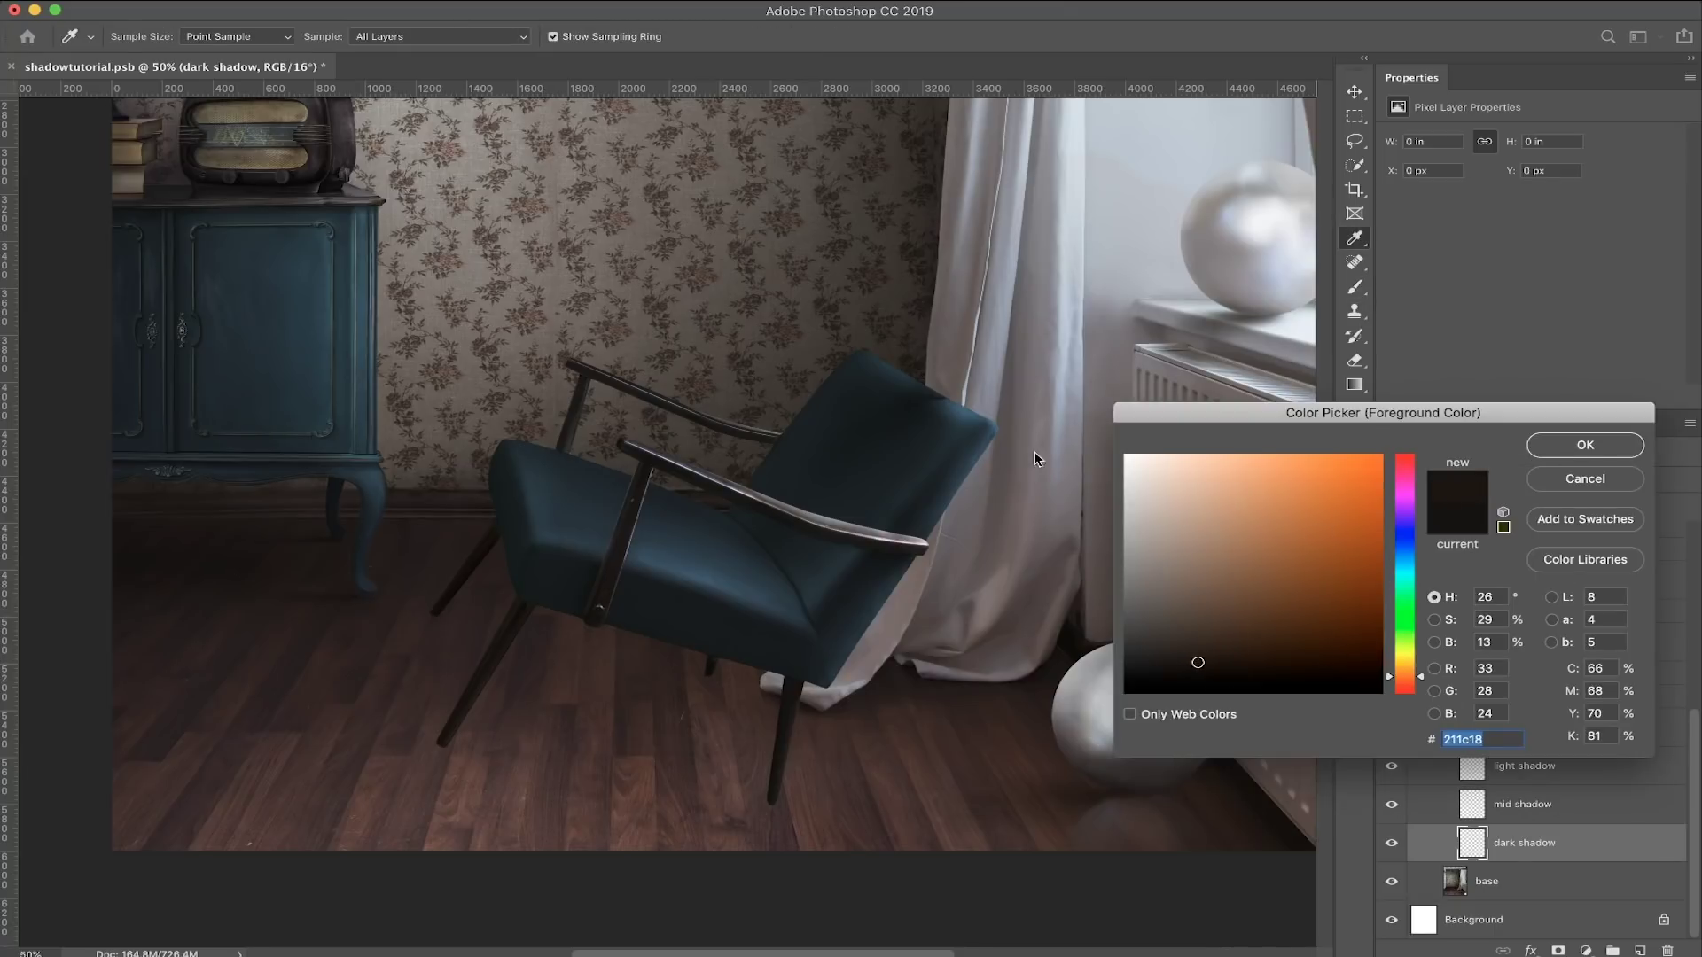
key("Return")
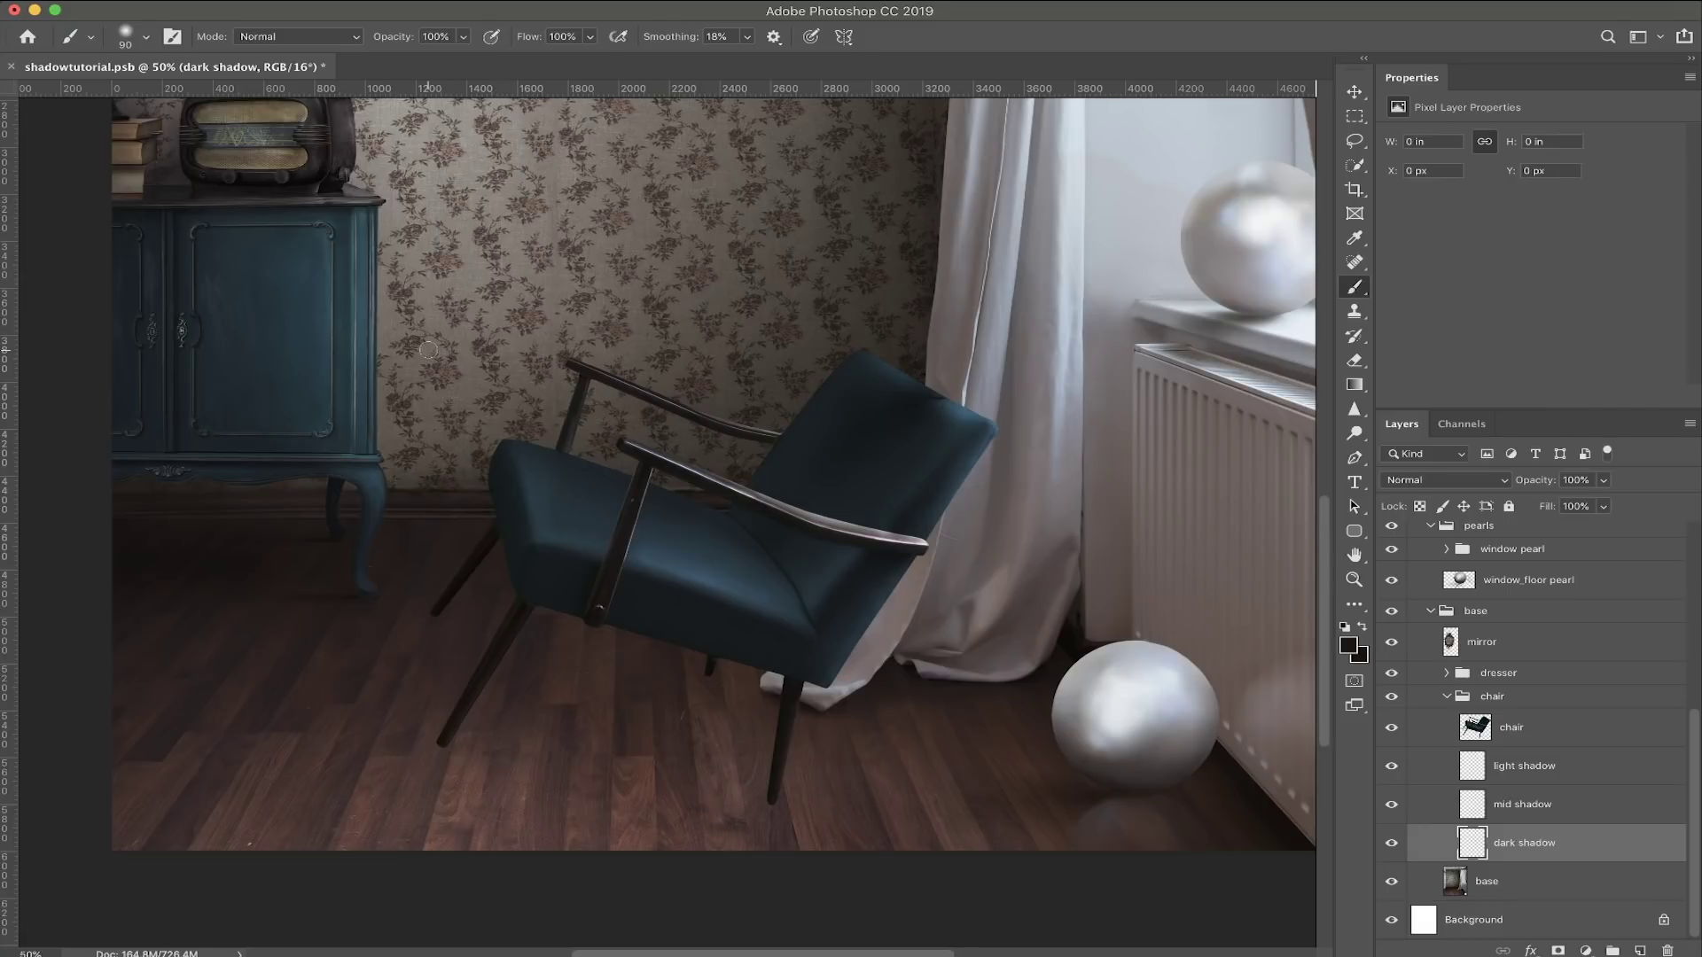
key("bracketright")
key("bracketright")
key("bracketright")
key("bracketright")
key("bracketright")
key("bracketright")
key("bracketright")
key("bracketright")
key("bracketright")
mouse_move(429, 749)
left_mouse_down()
mouse_move(627, 710)
mouse_move(802, 722)
left_mouse_up()
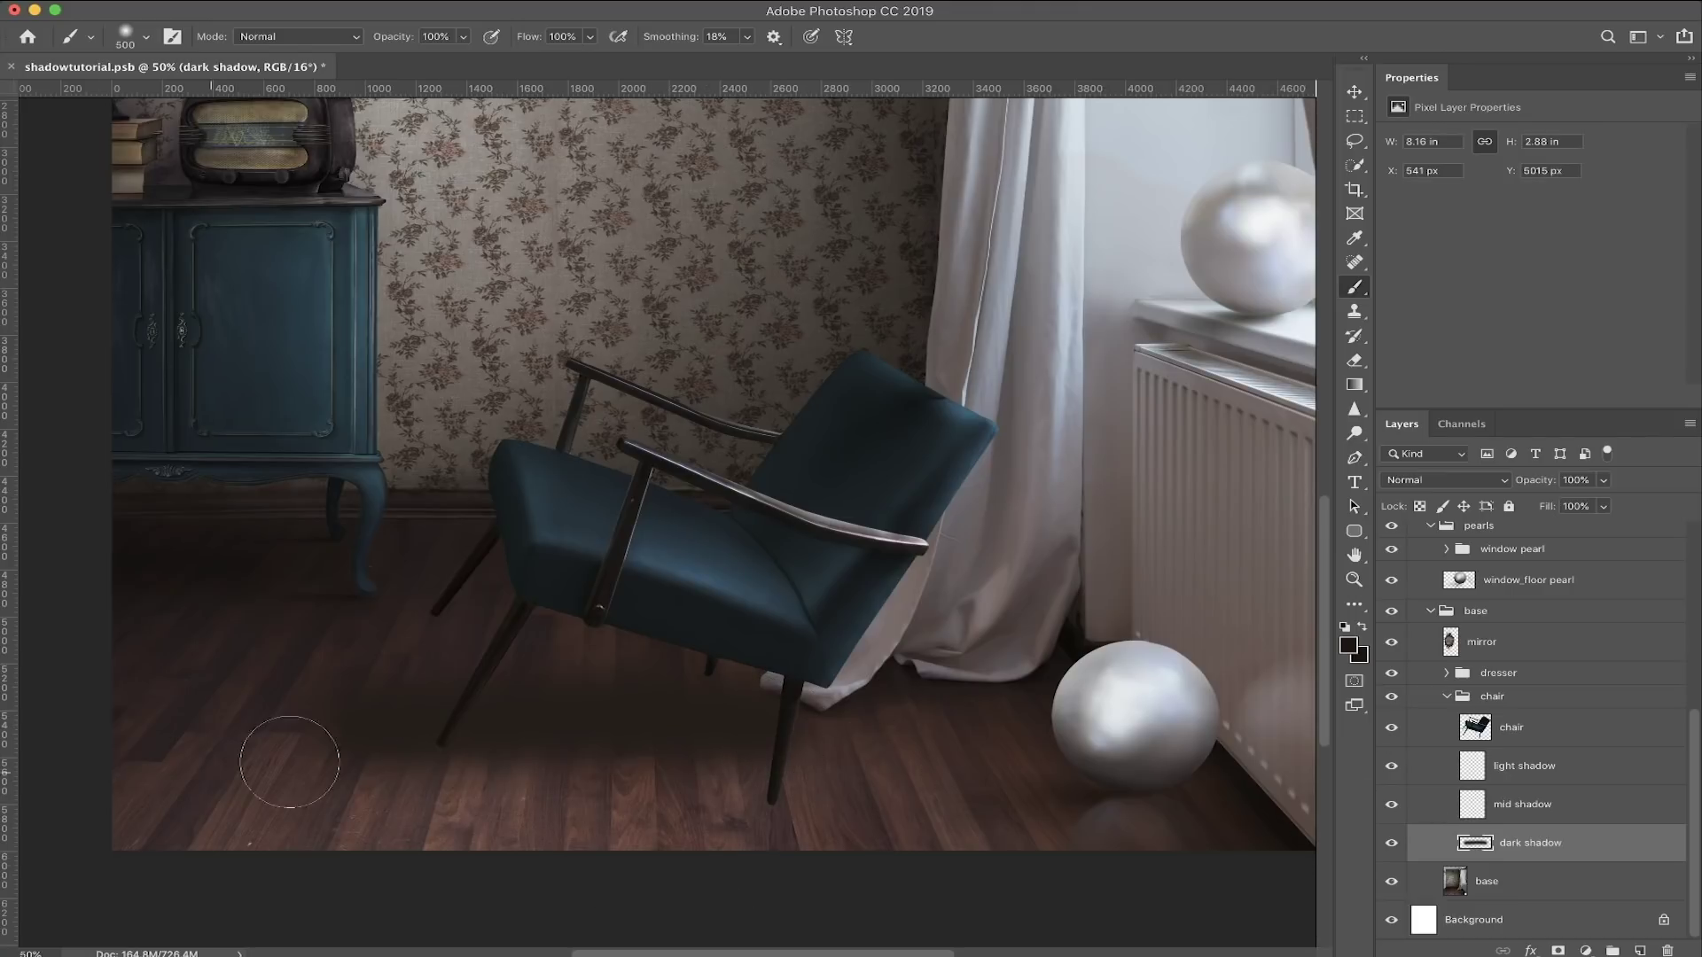
left_click(1349, 640)
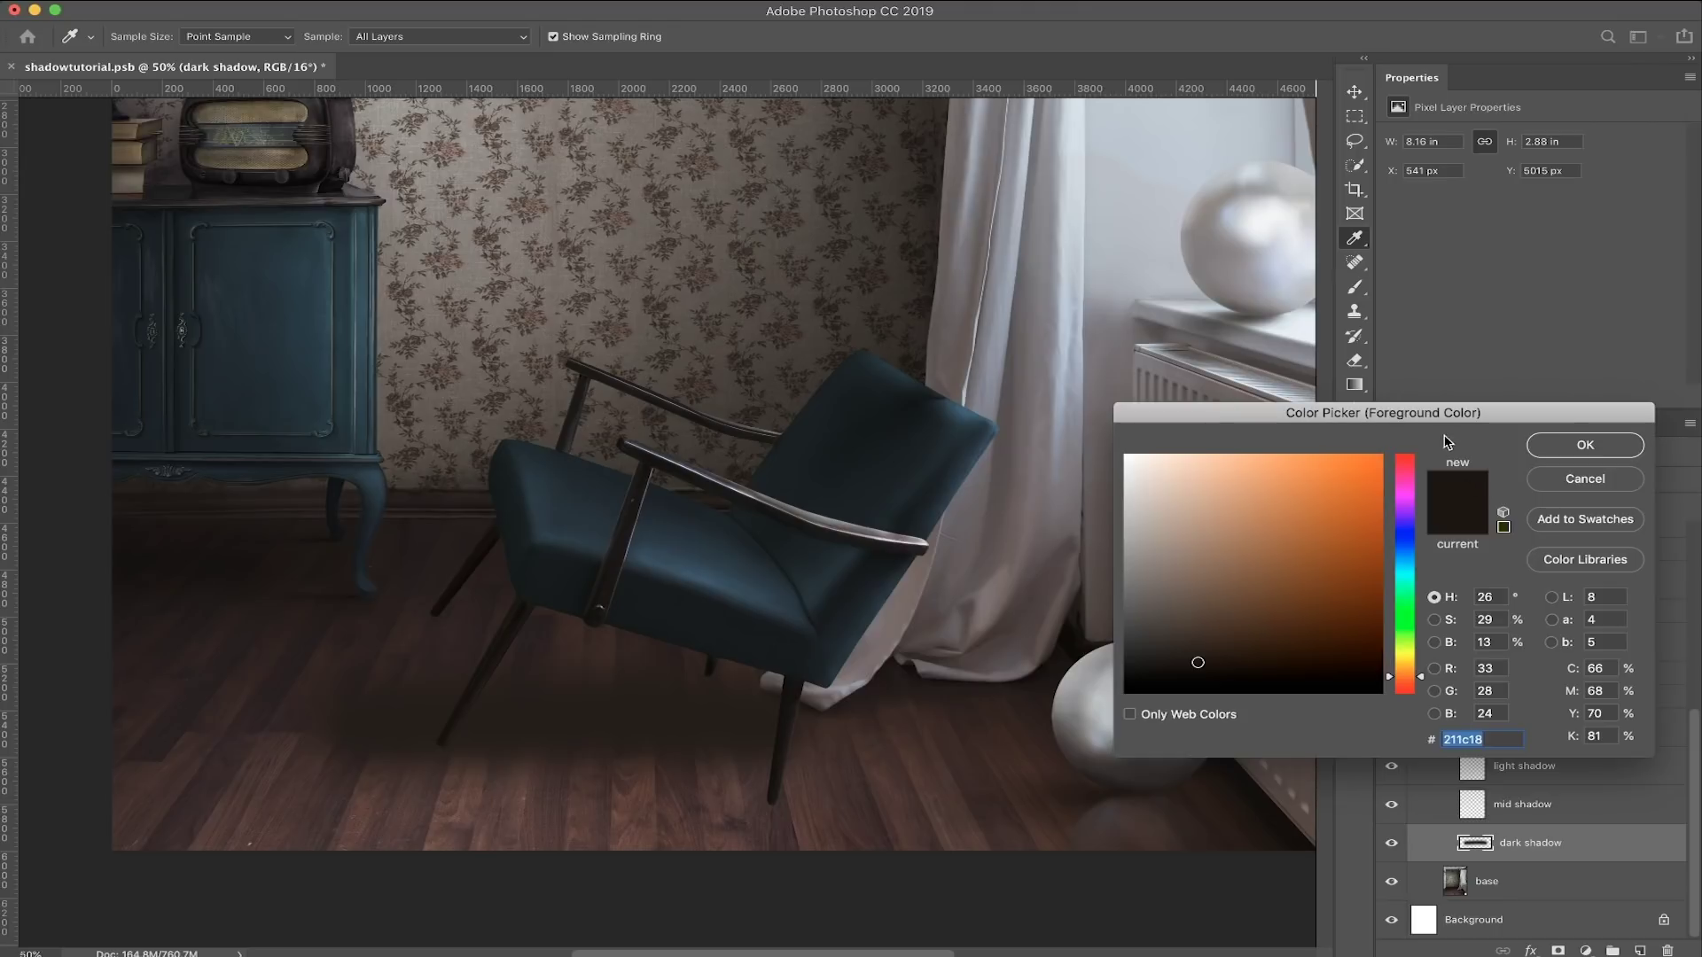
left_click_drag(1448, 422, 1362, 346)
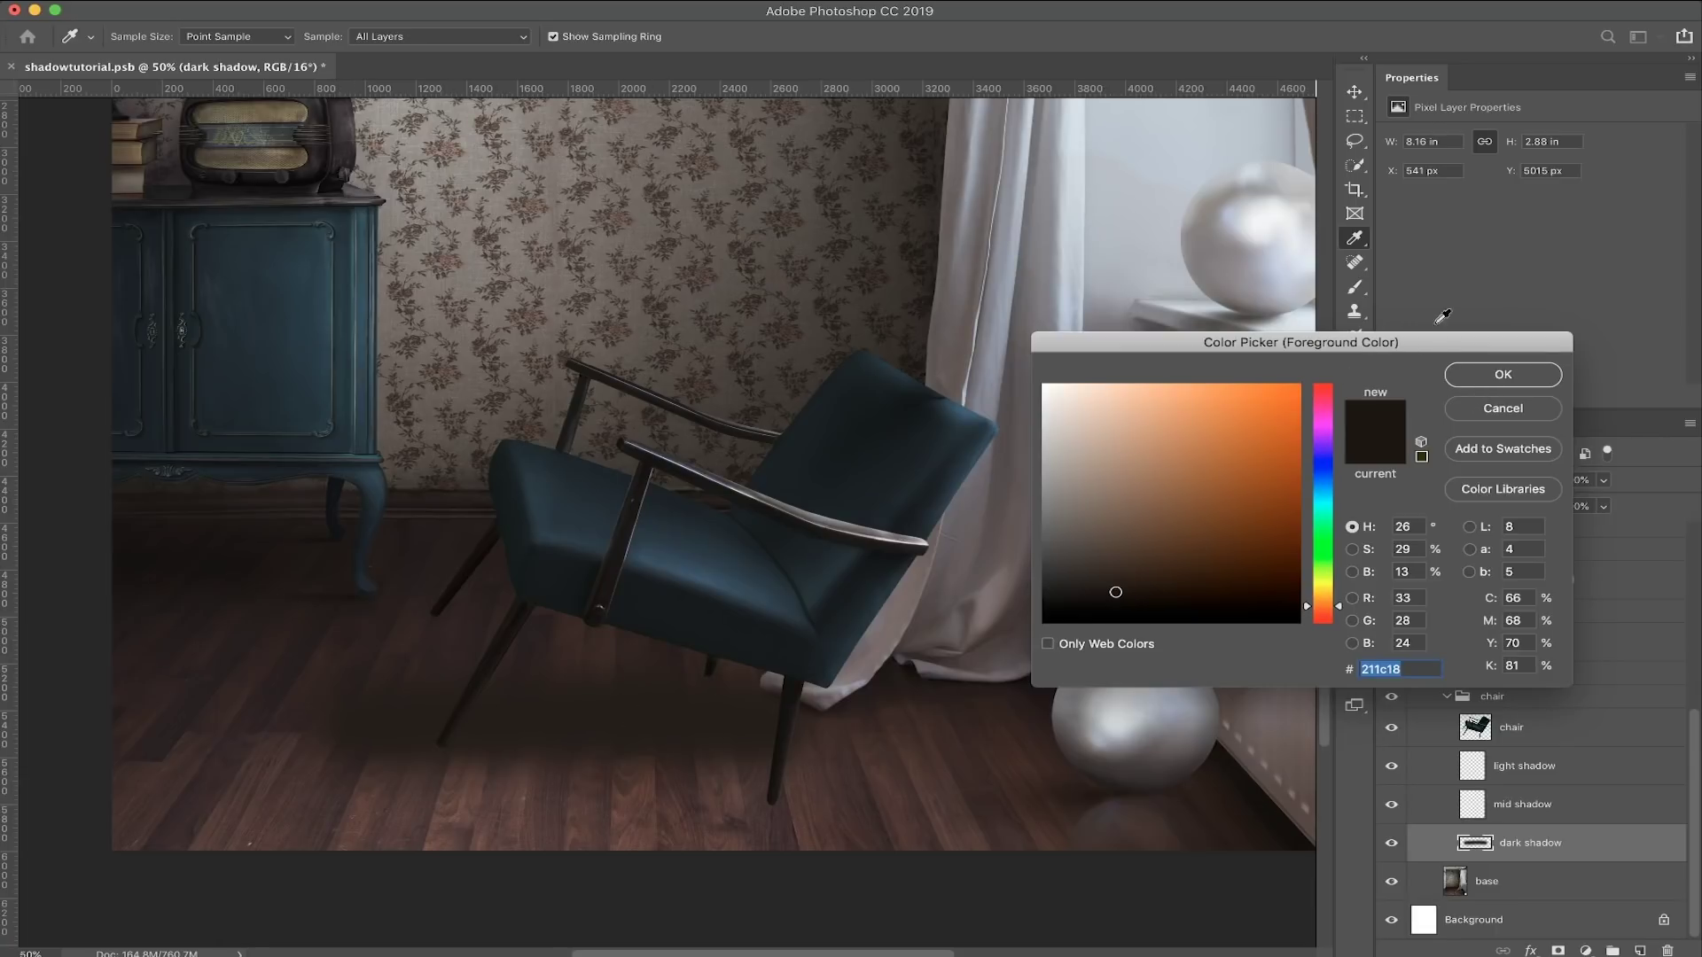
left_click(1511, 383)
key("b")
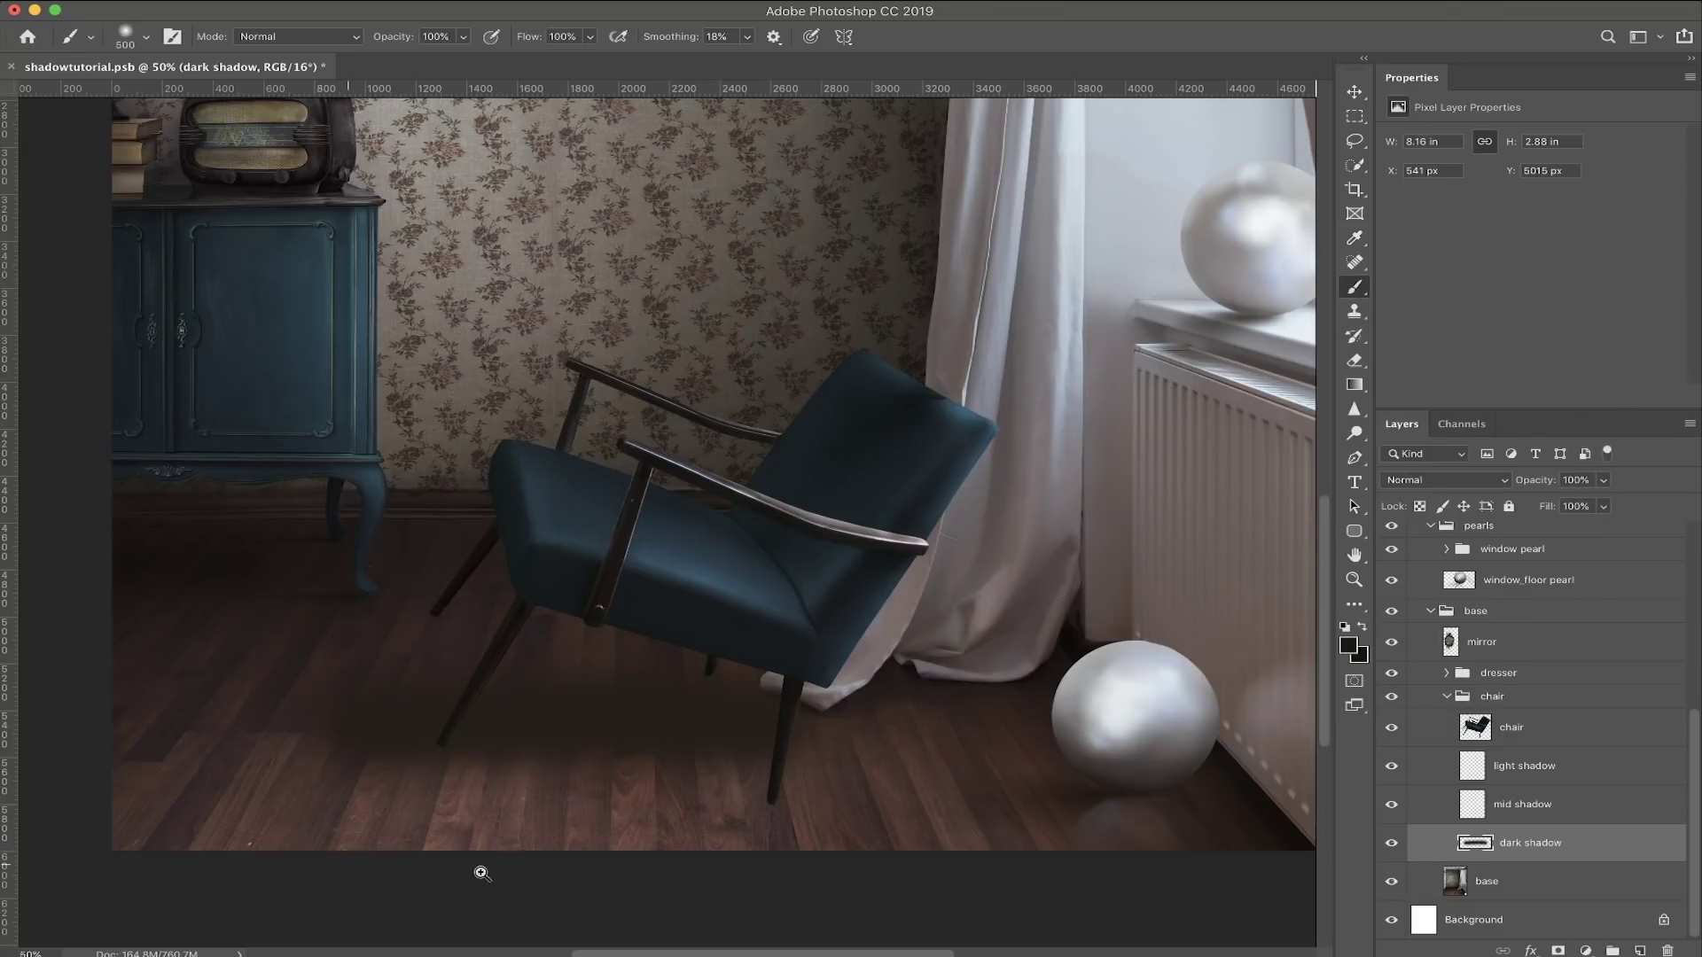
scroll(562, 744, "up", 3)
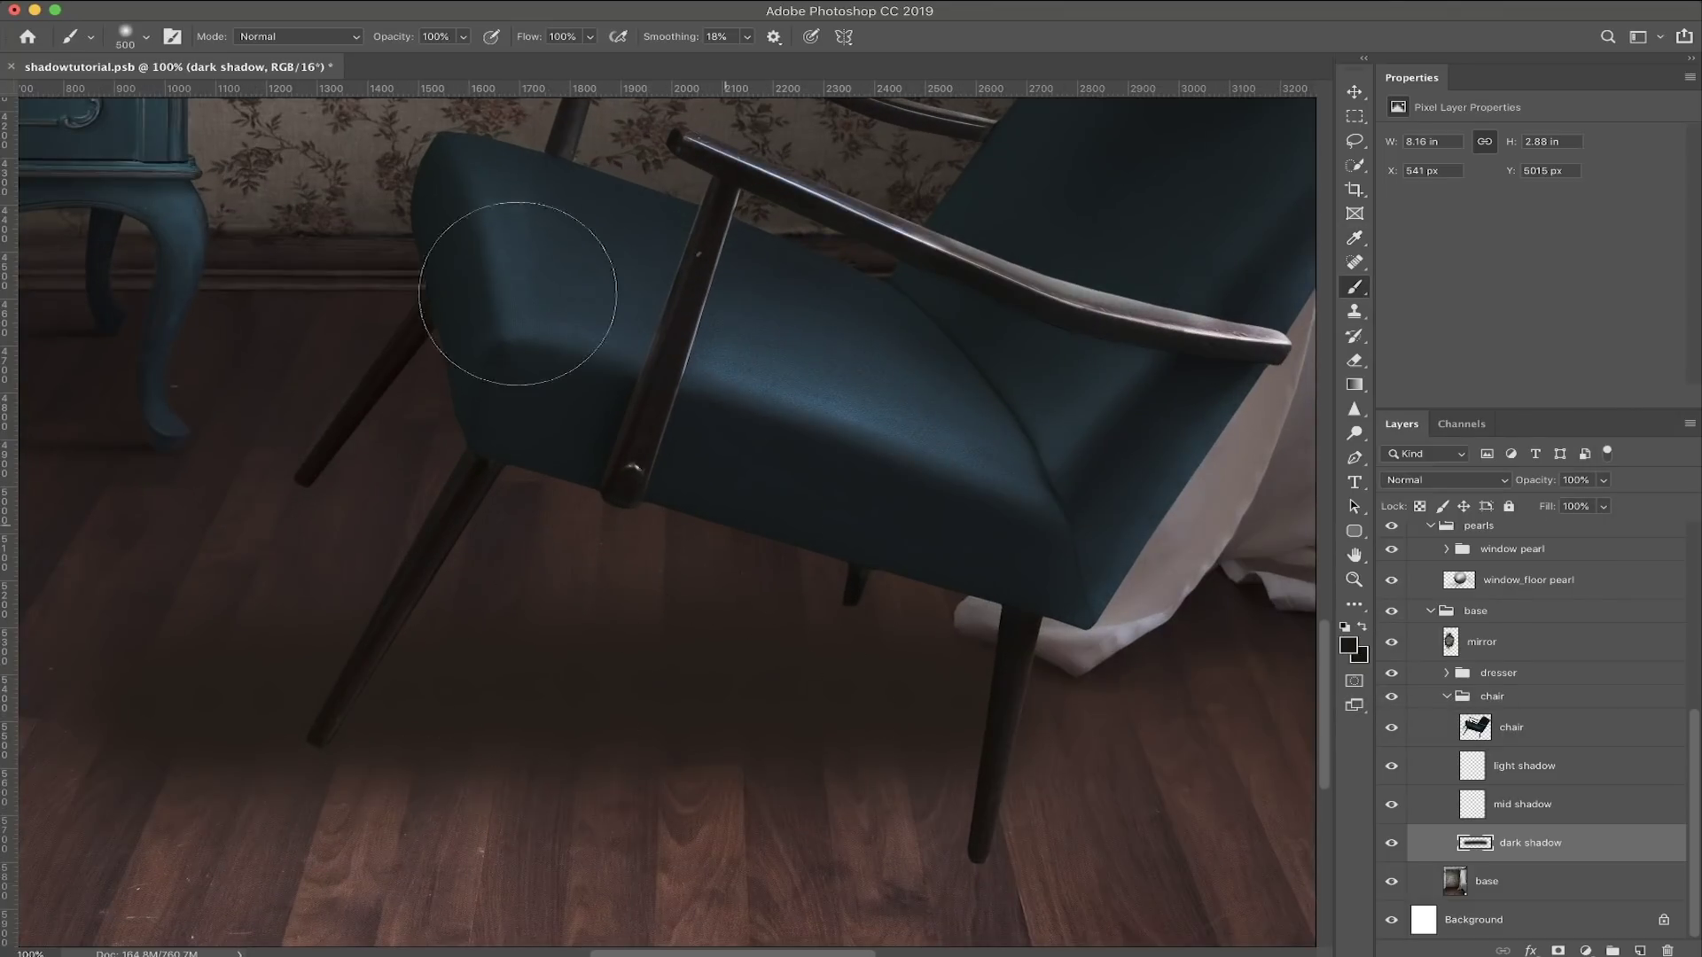
left_click(463, 37)
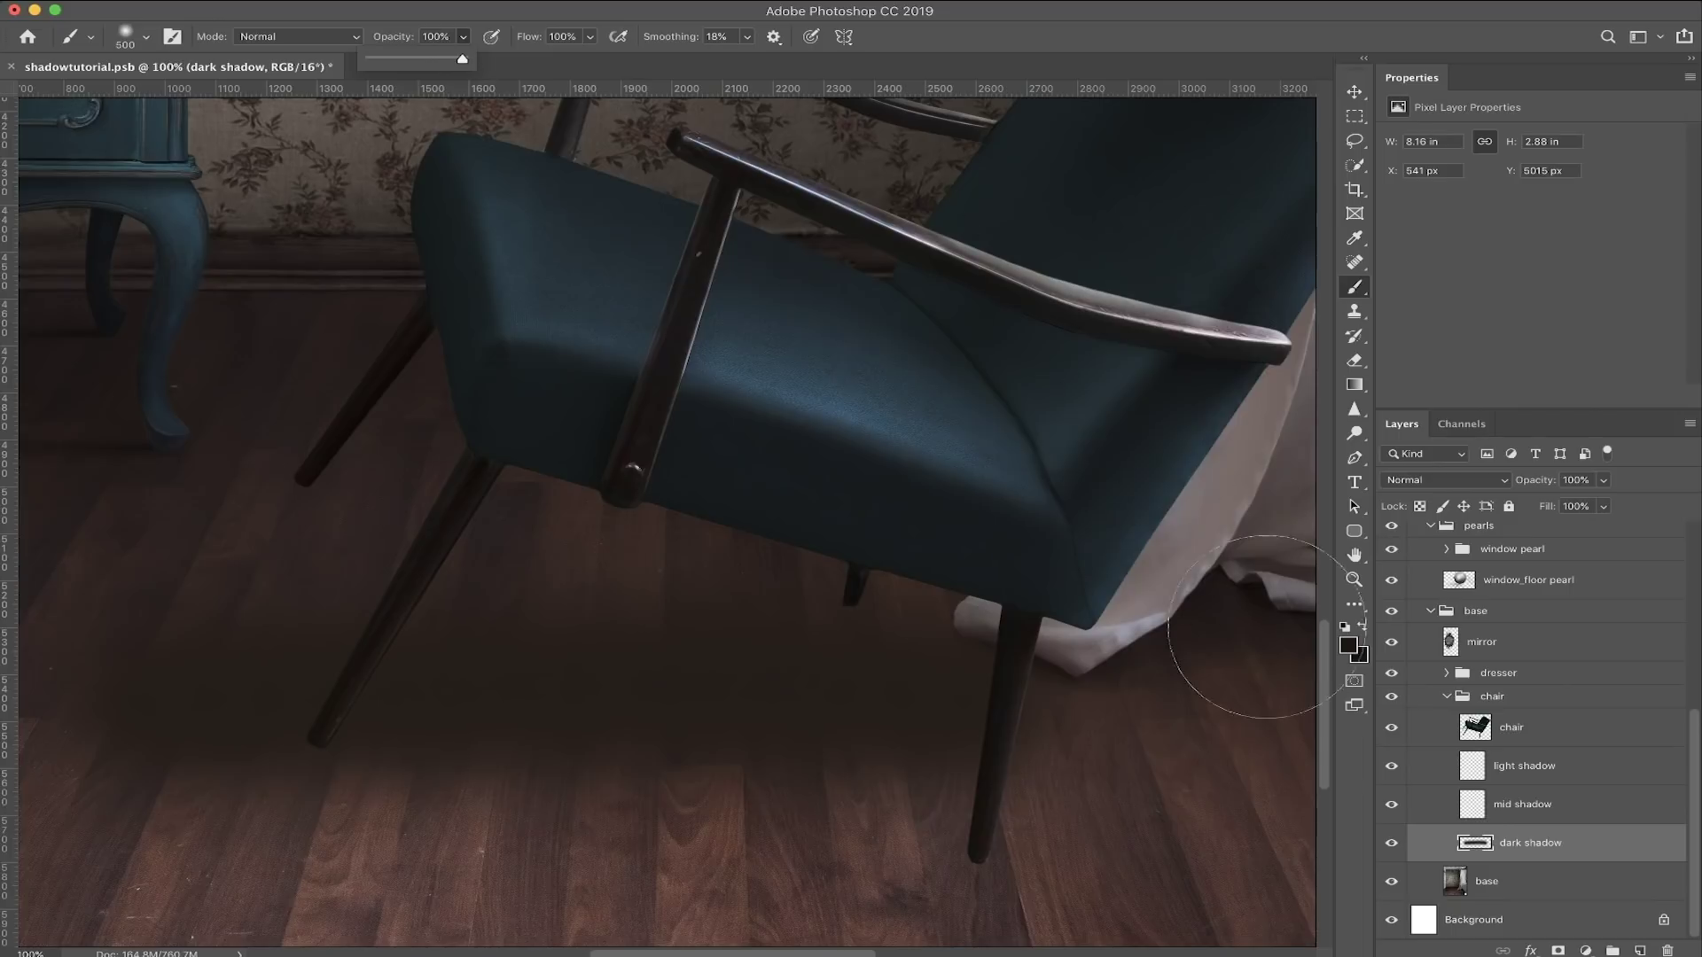
left_click(1604, 481)
mouse_move(1606, 507)
left_mouse_down()
mouse_move(1527, 529)
mouse_move(1573, 506)
left_mouse_up()
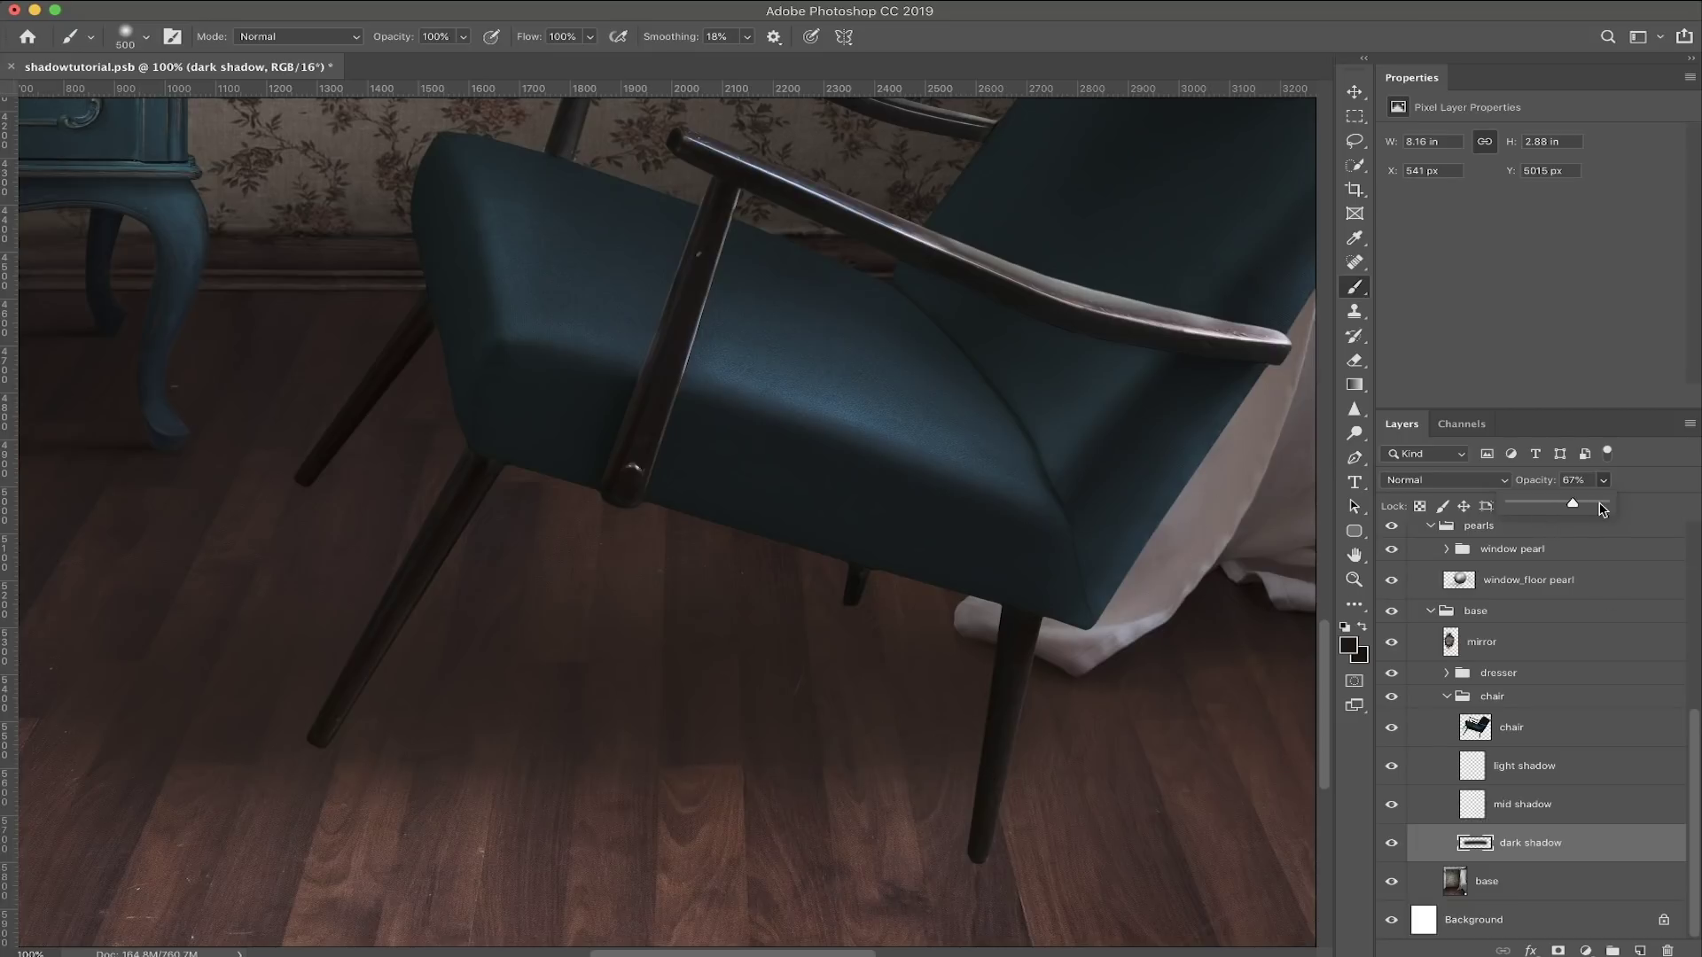
left_click_drag(1571, 507, 1635, 507)
Step: Set dark shadow to Multiply and inspect the shadow edge up close
left_click(1431, 481)
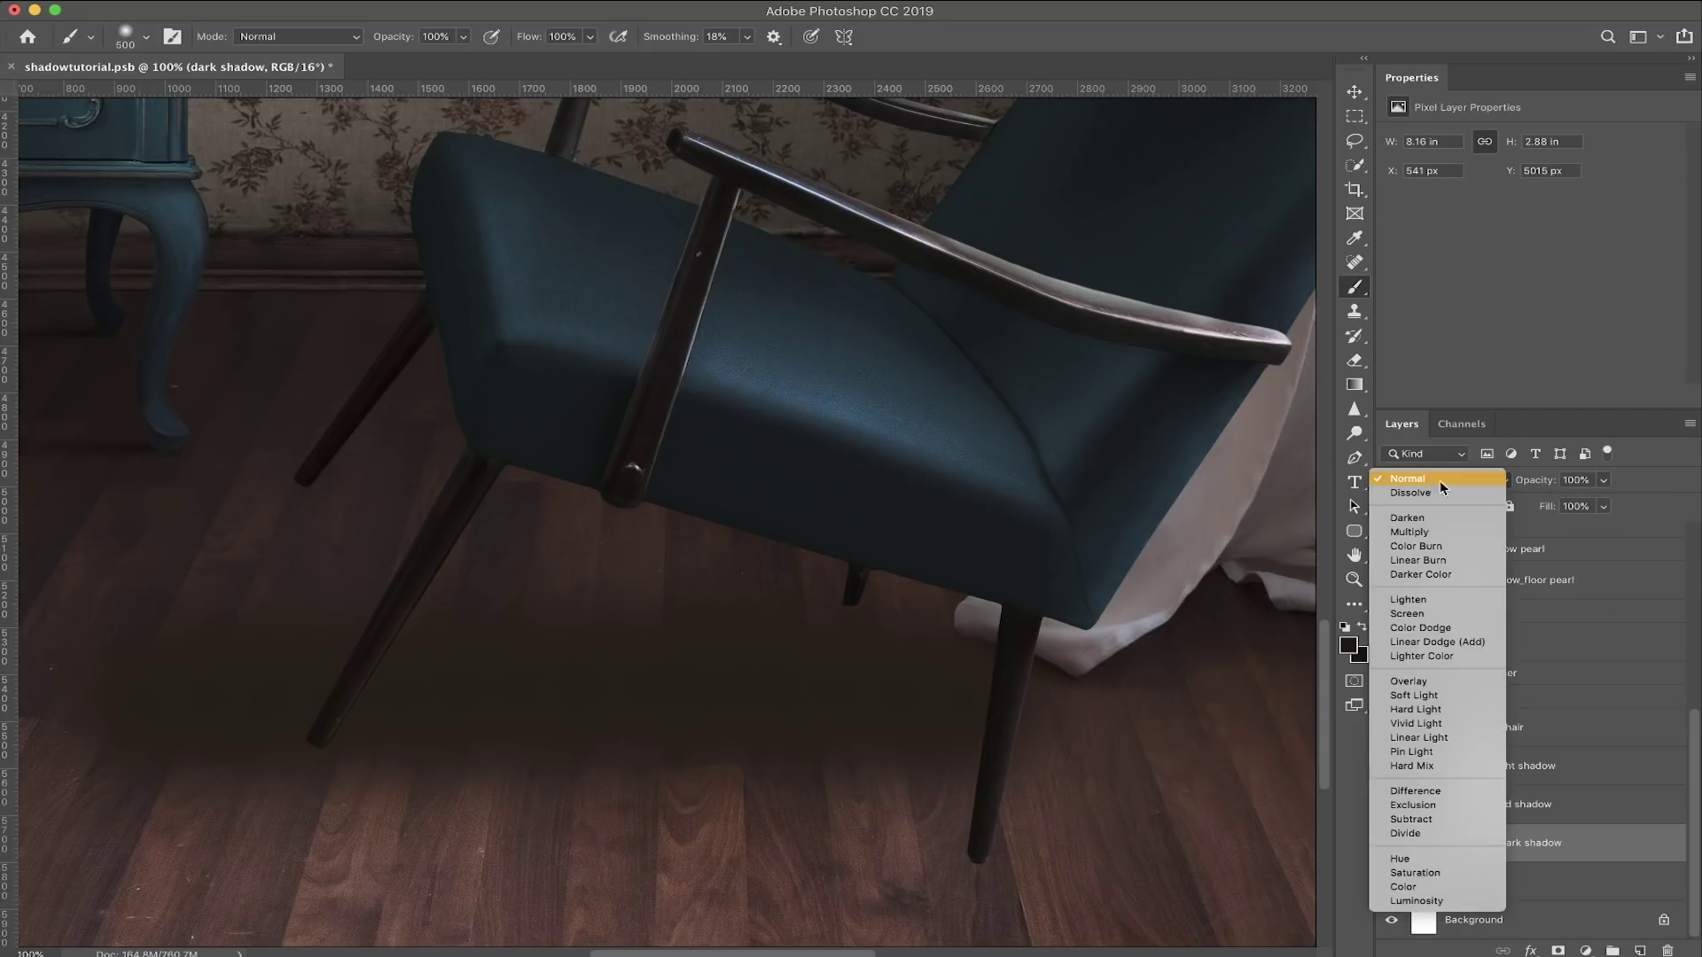
left_click(1433, 530)
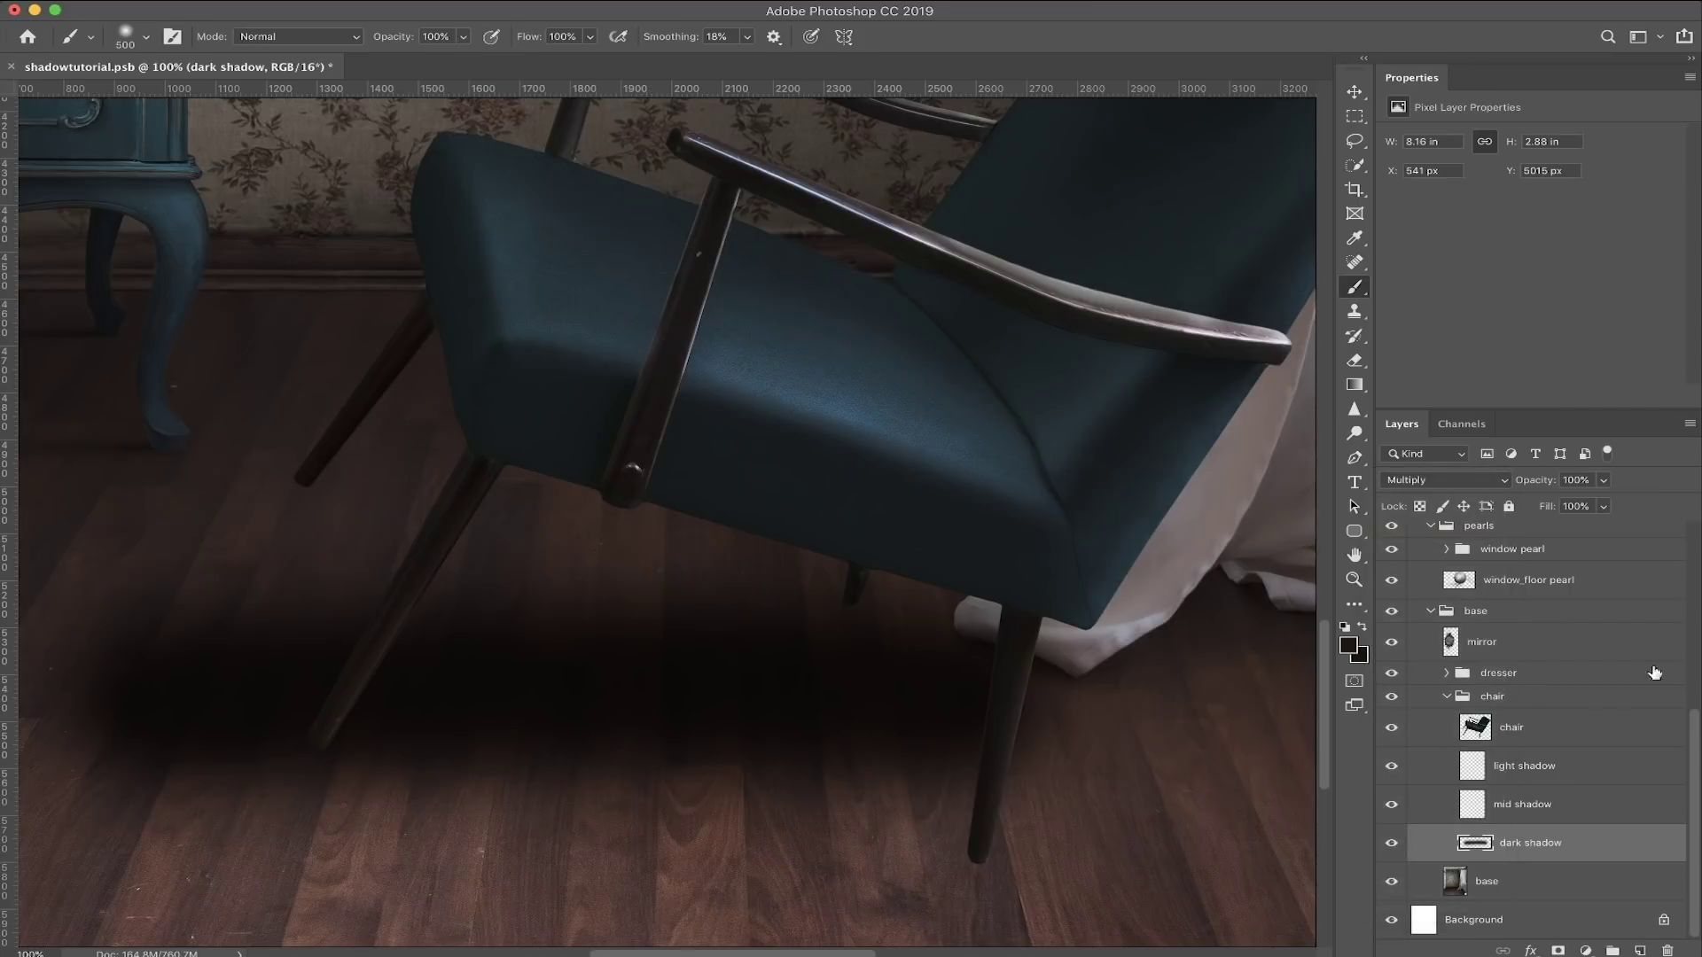
left_click(1348, 646)
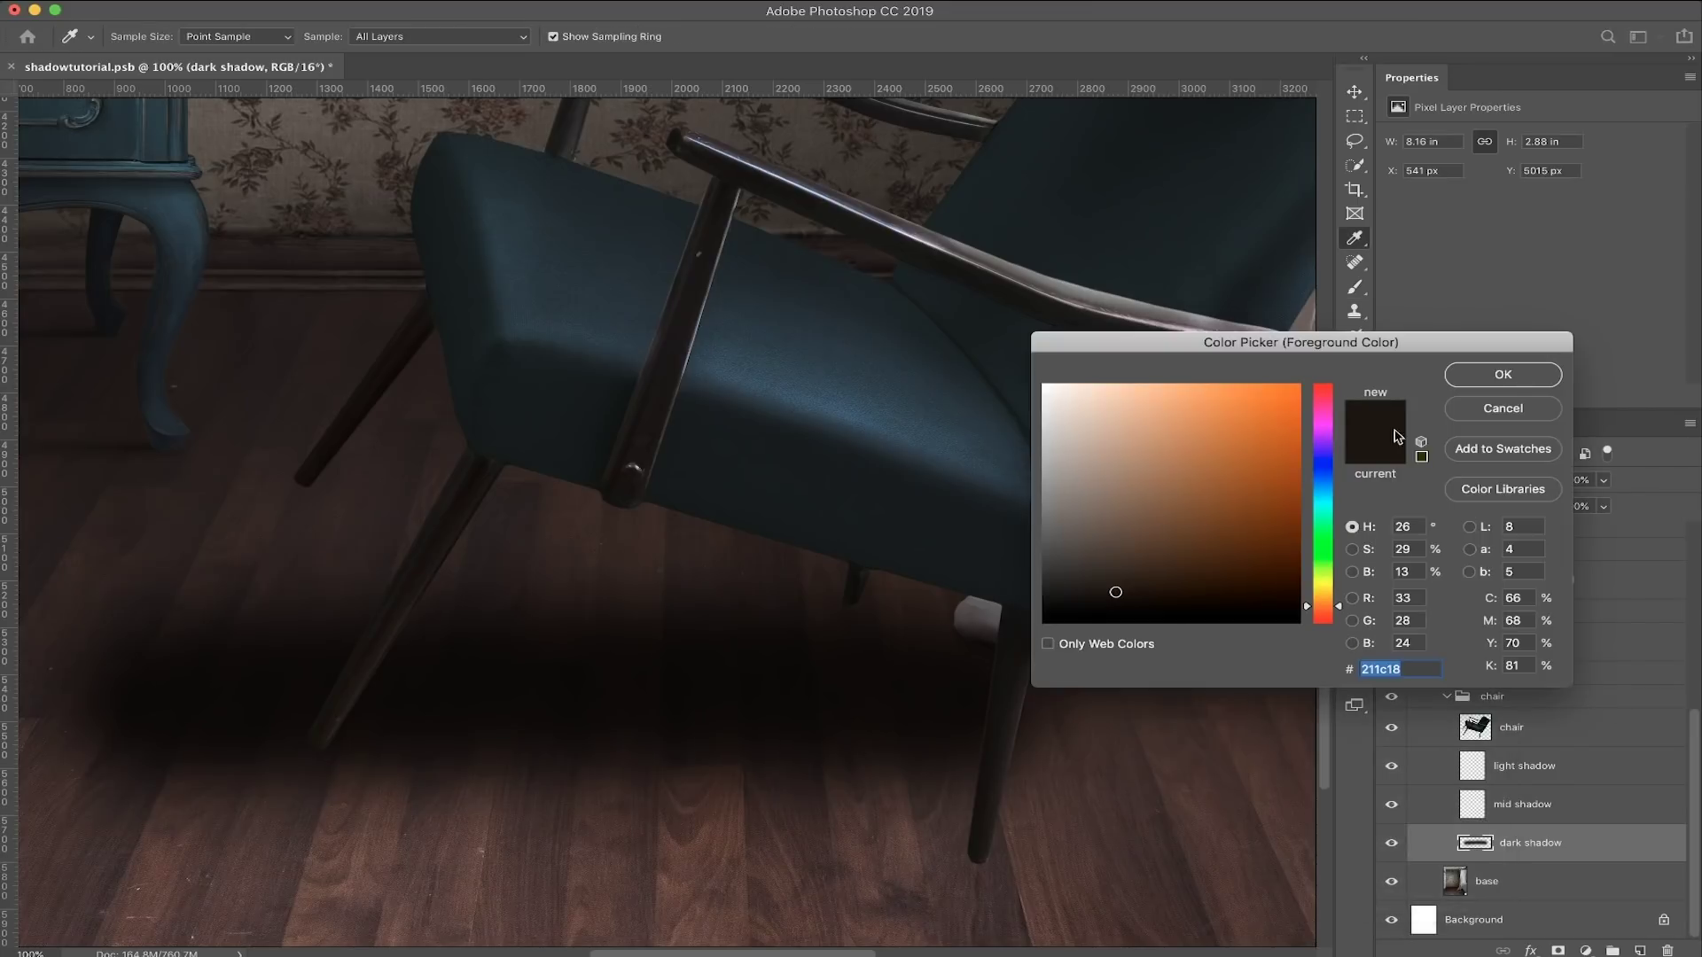
left_click_drag(1340, 347, 710, 743)
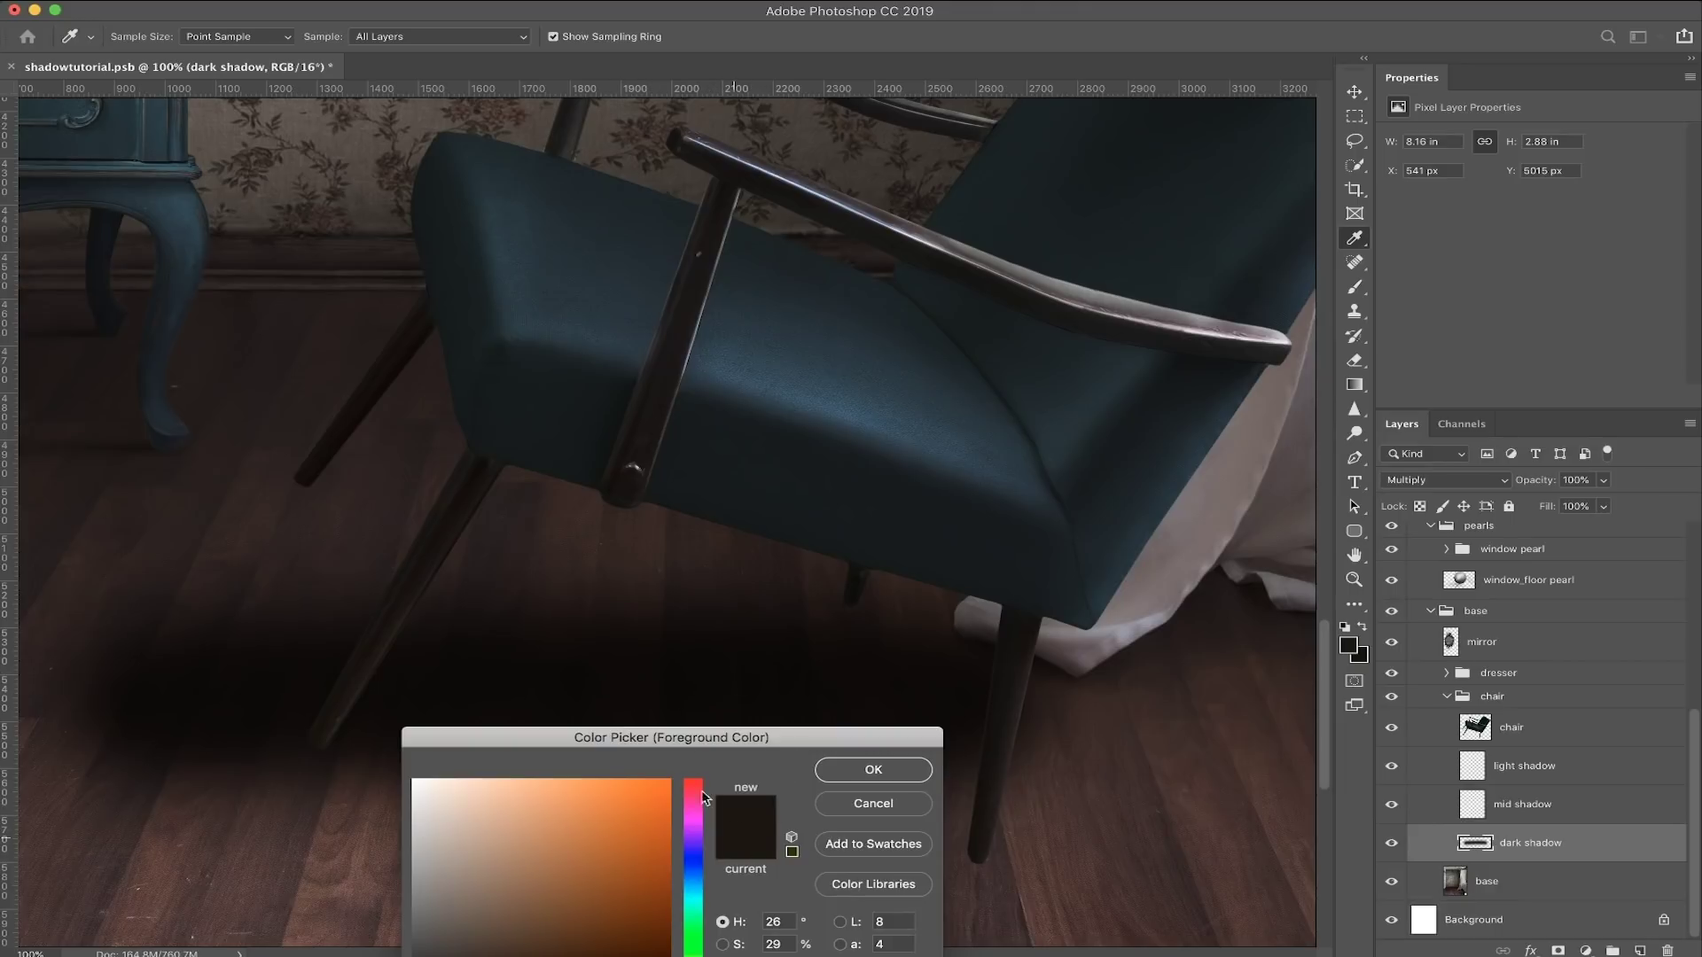
left_click_drag(748, 756, 1266, 529)
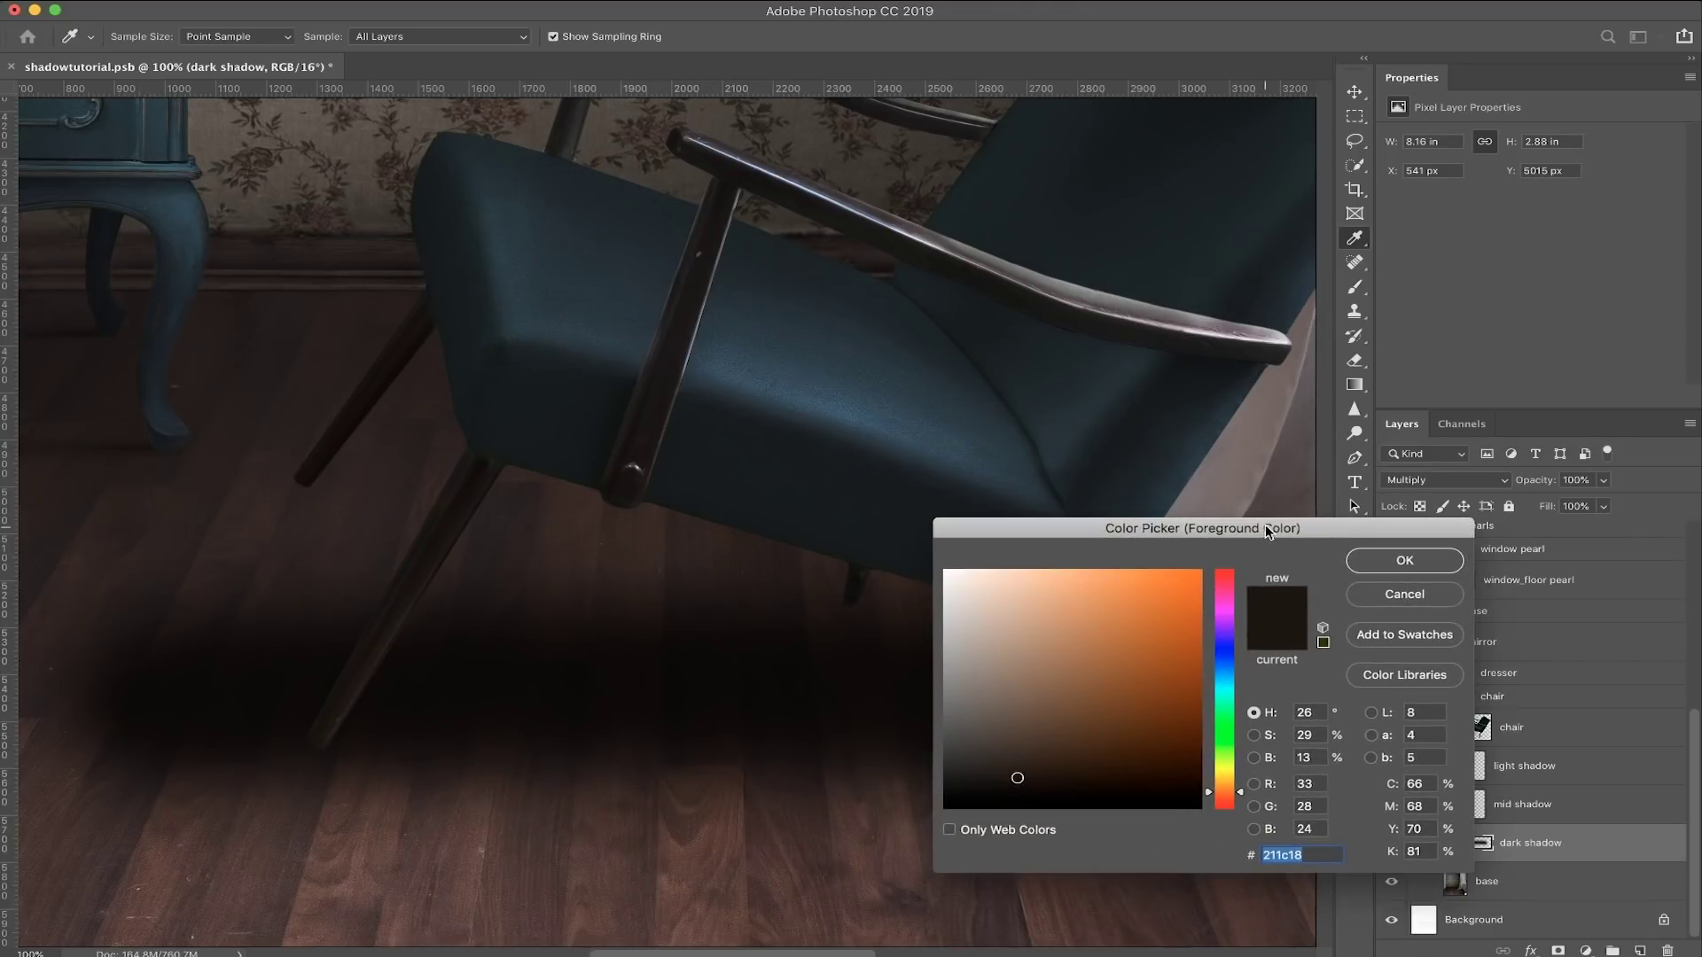
left_click(1404, 560)
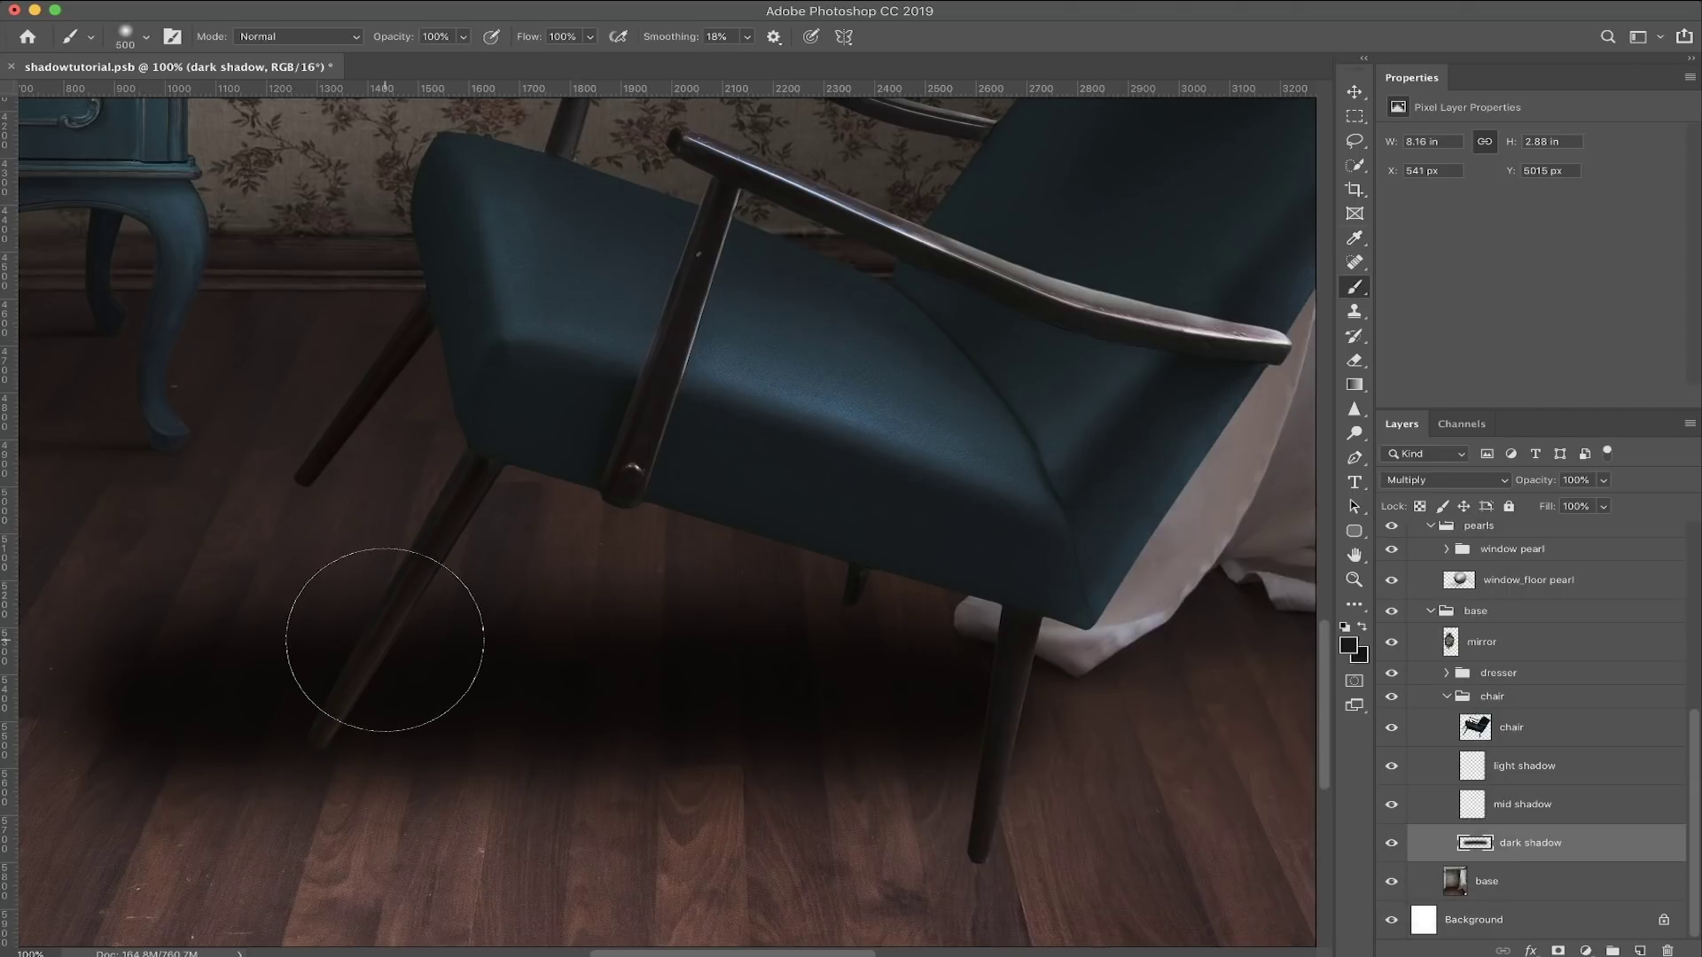
left_click(642, 721, "super")
left_click(642, 722, "super")
left_click(704, 727, "alt+super")
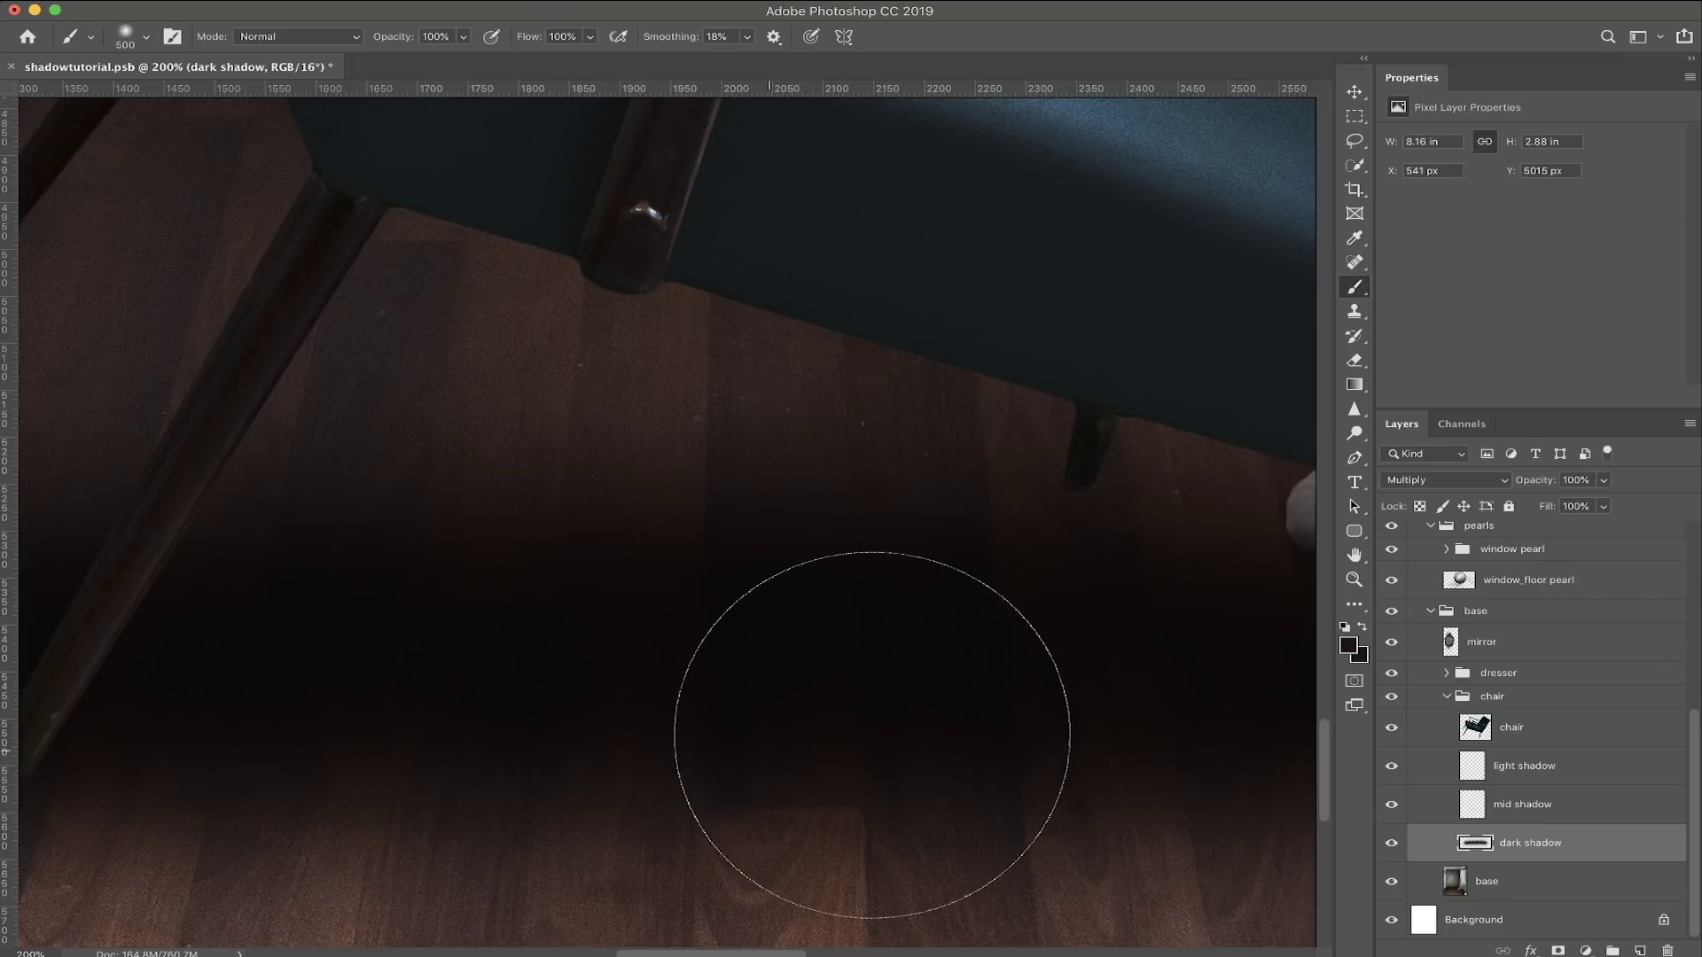
left_click(714, 673, "alt+super")
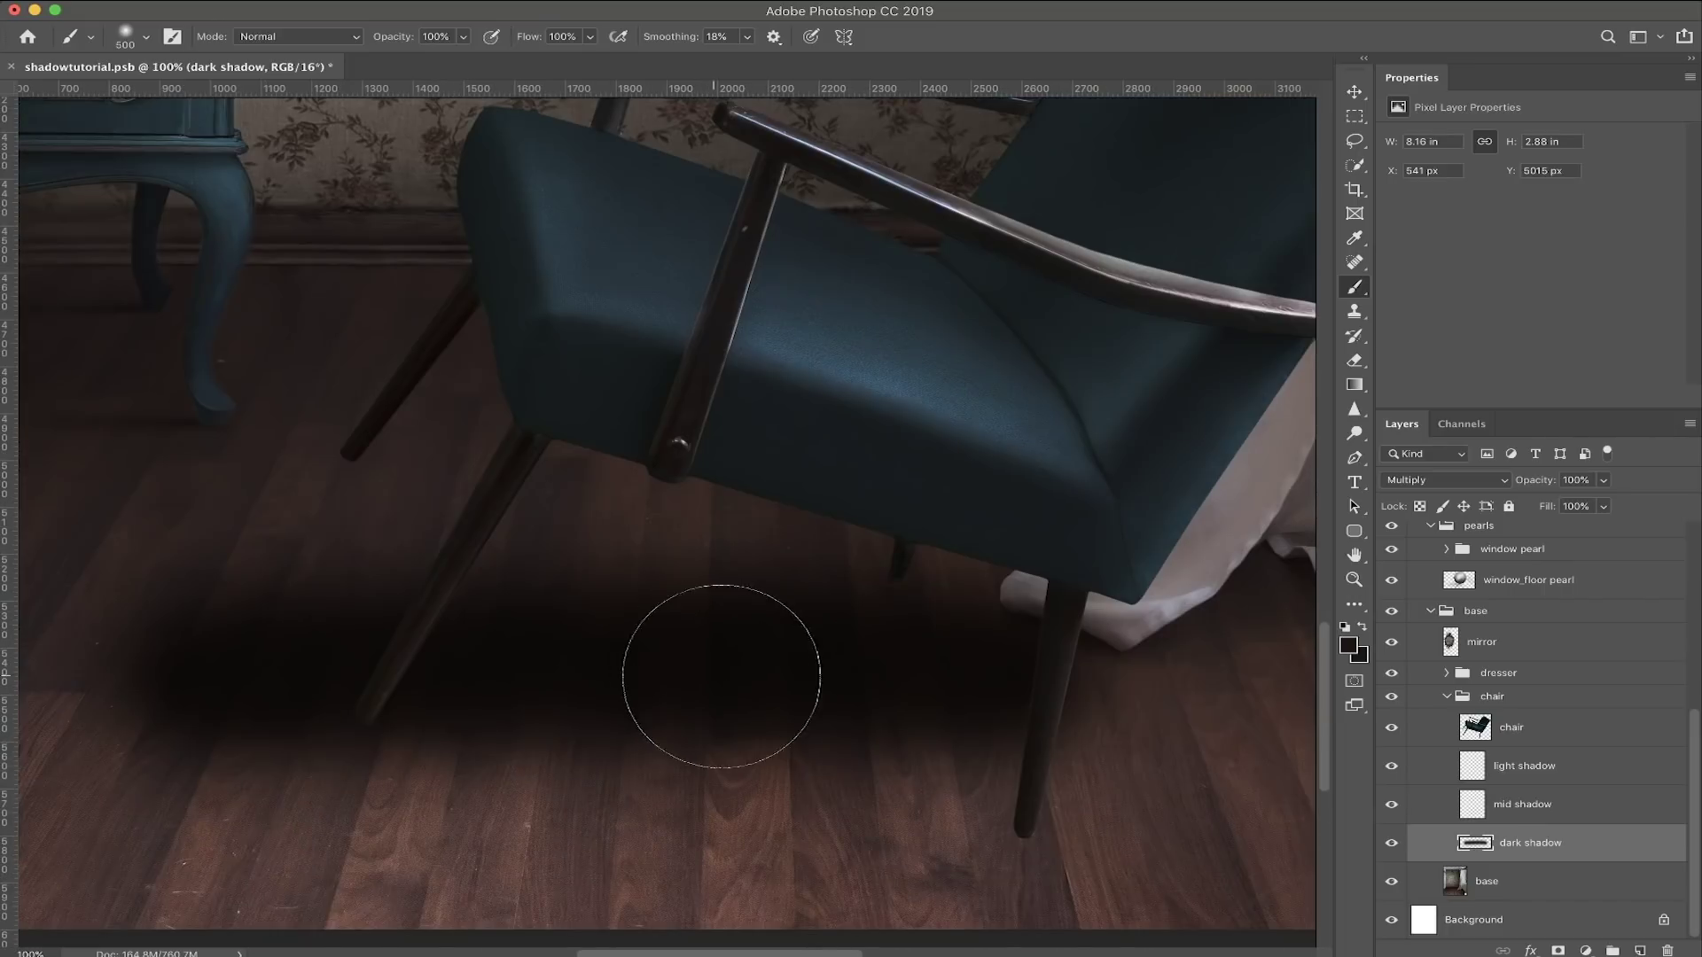
Step: Compare Normal and Multiply on dark shadow, then undo the painted shadow
left_click(1448, 482)
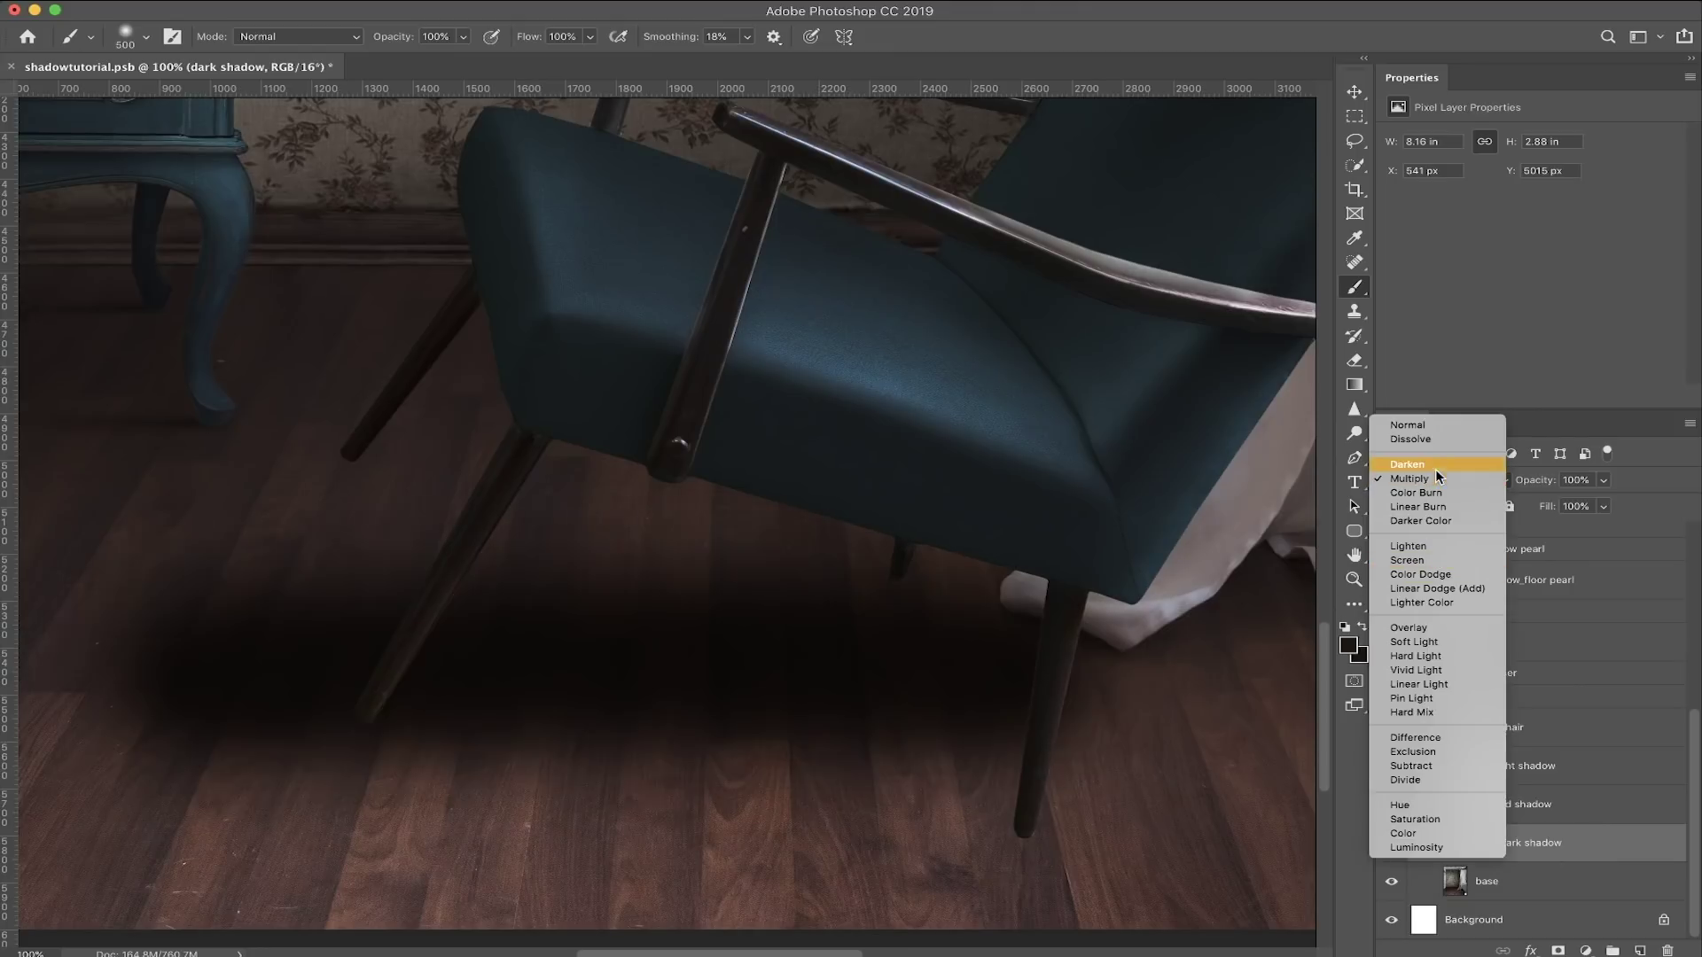
left_click(1446, 425)
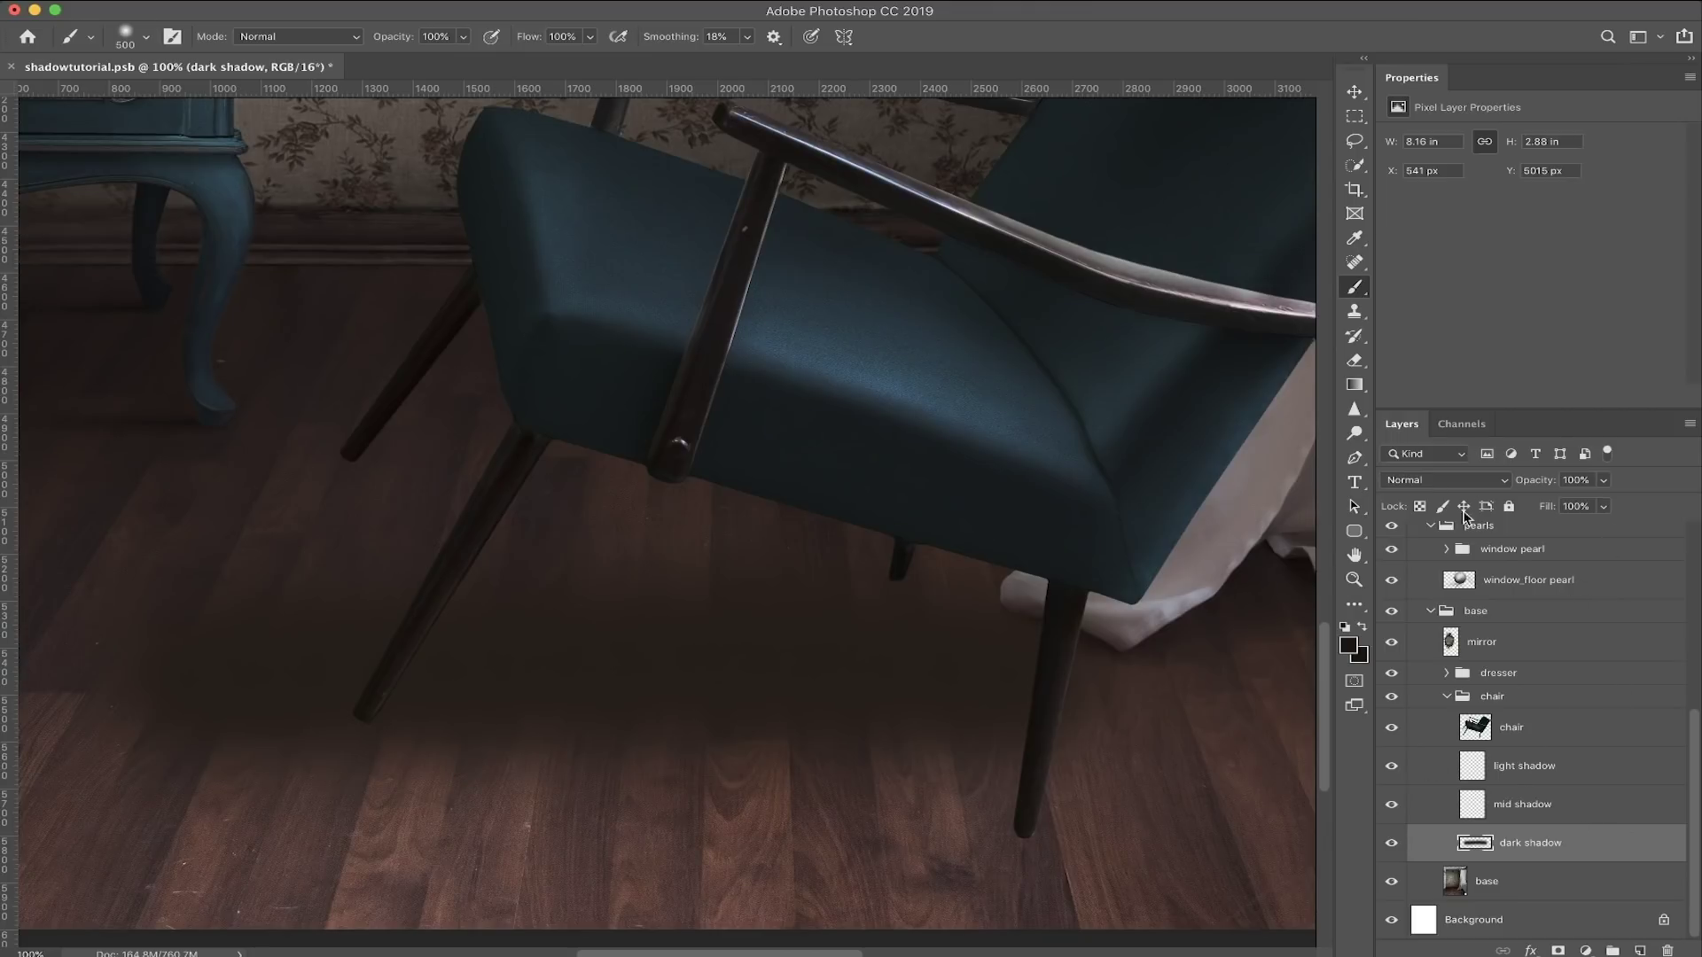
key("super+z")
key("super+shift+z")
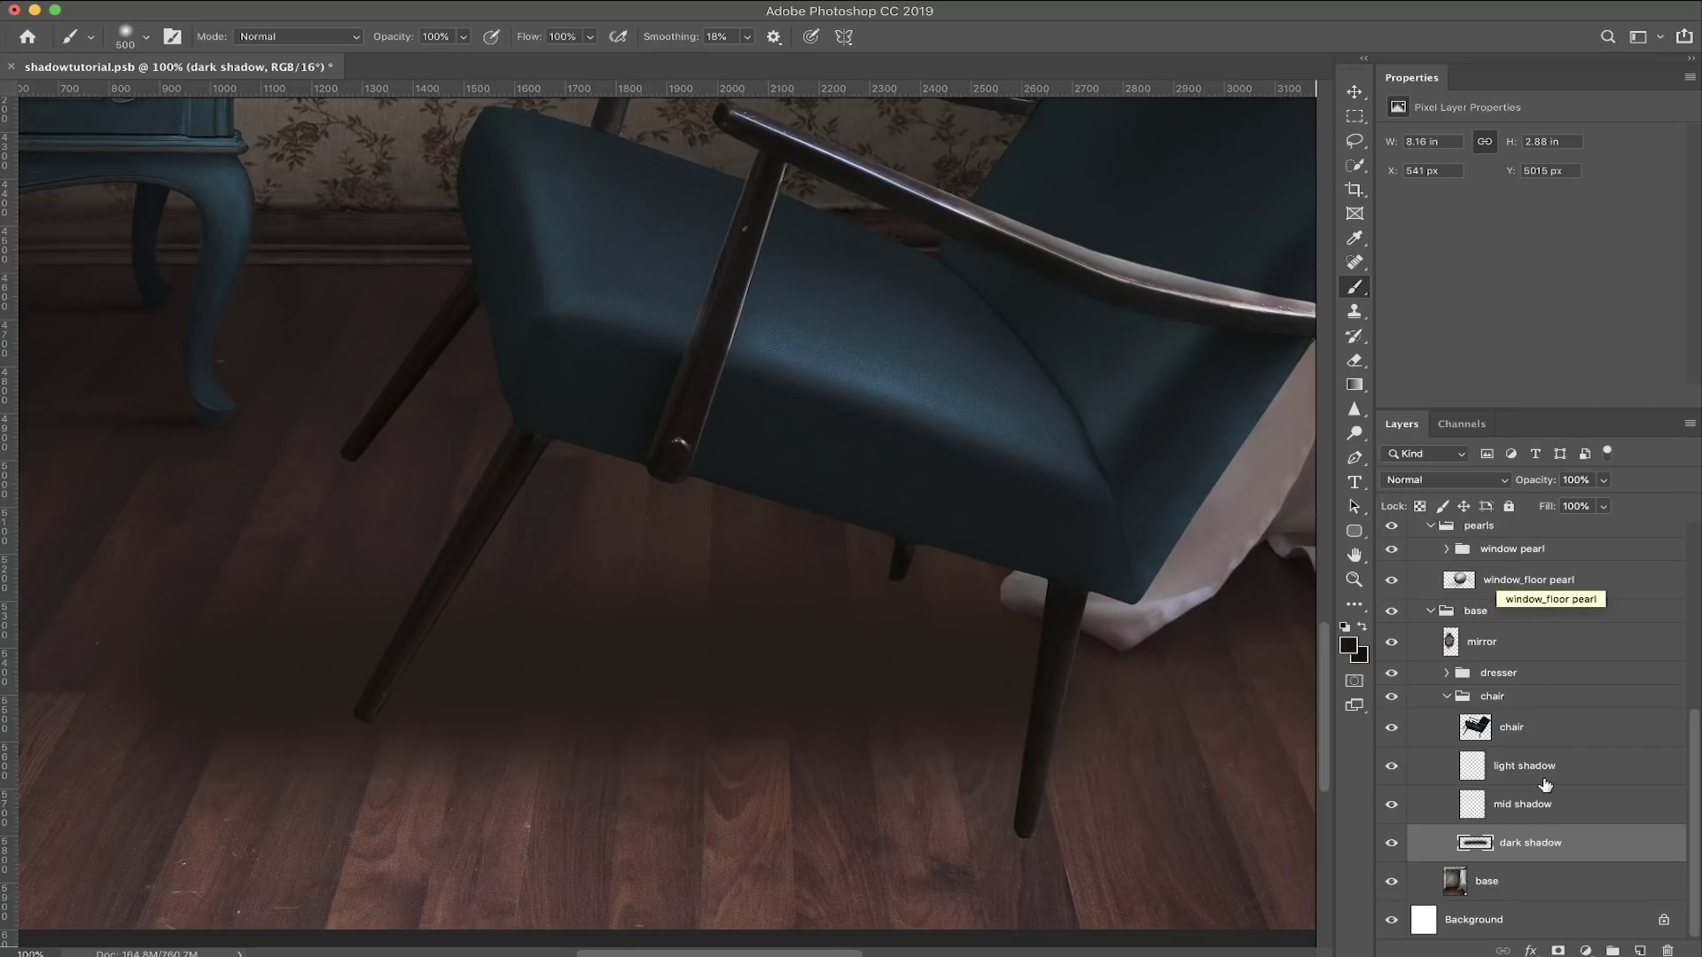
key("super+z")
key("super+z")
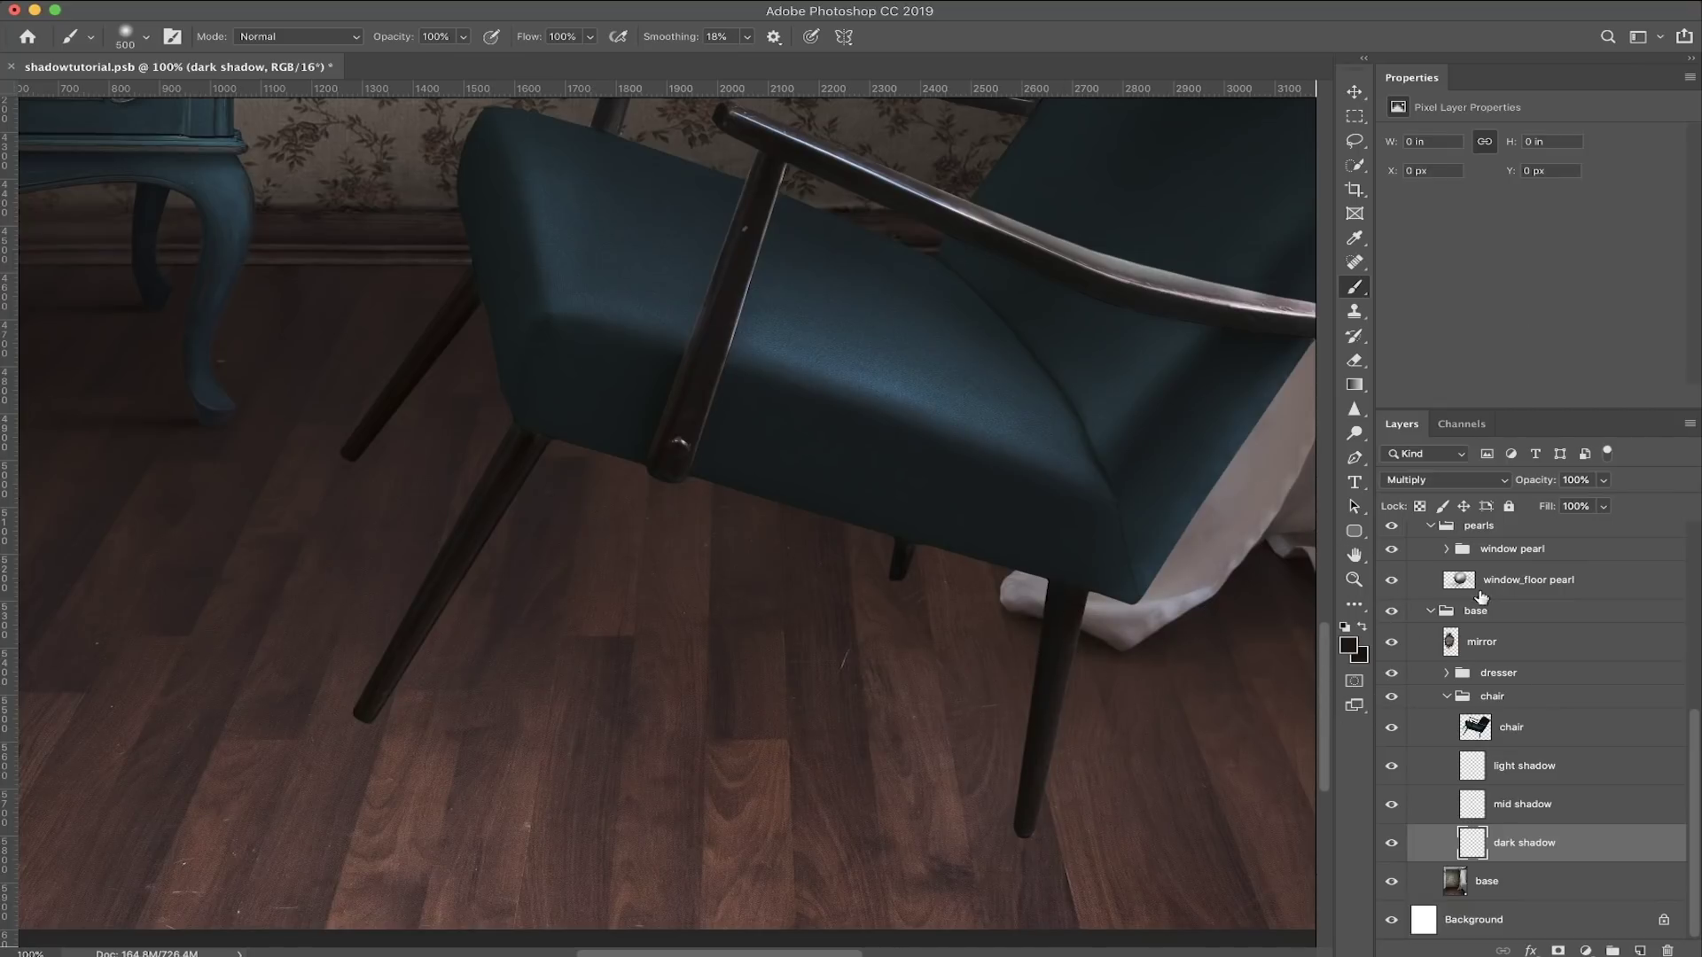
Step: Set the foreground colour to a dark brown sampled from the scene
left_click(1348, 645)
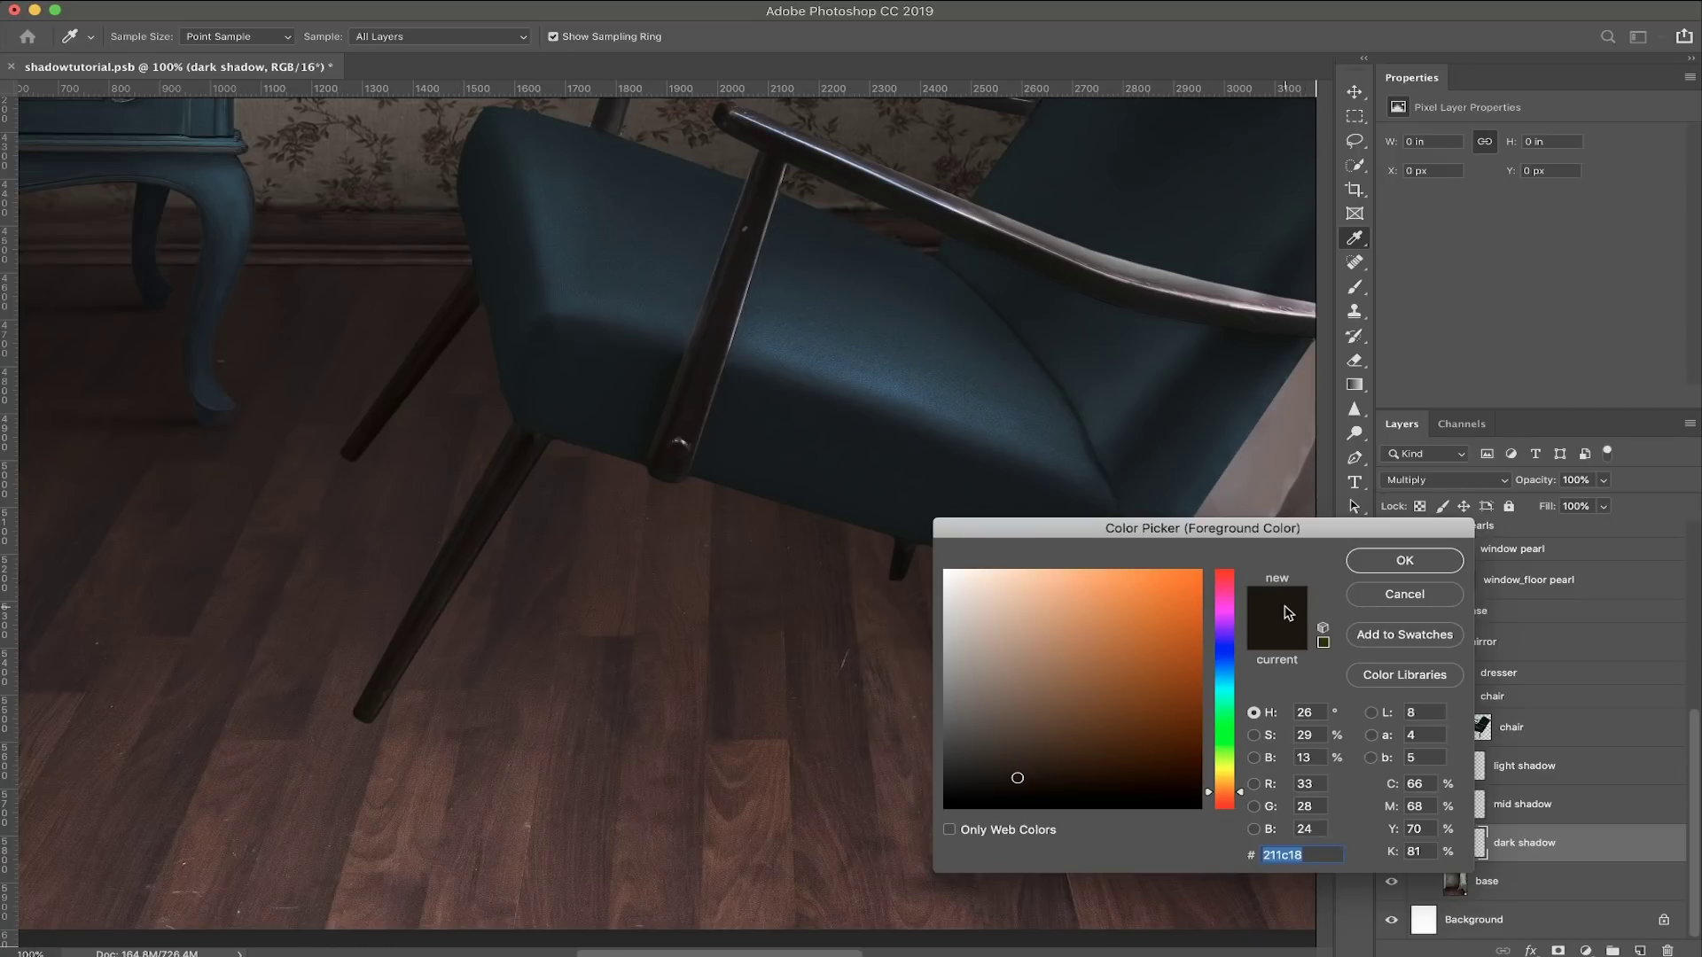
left_click(1404, 561)
key("b")
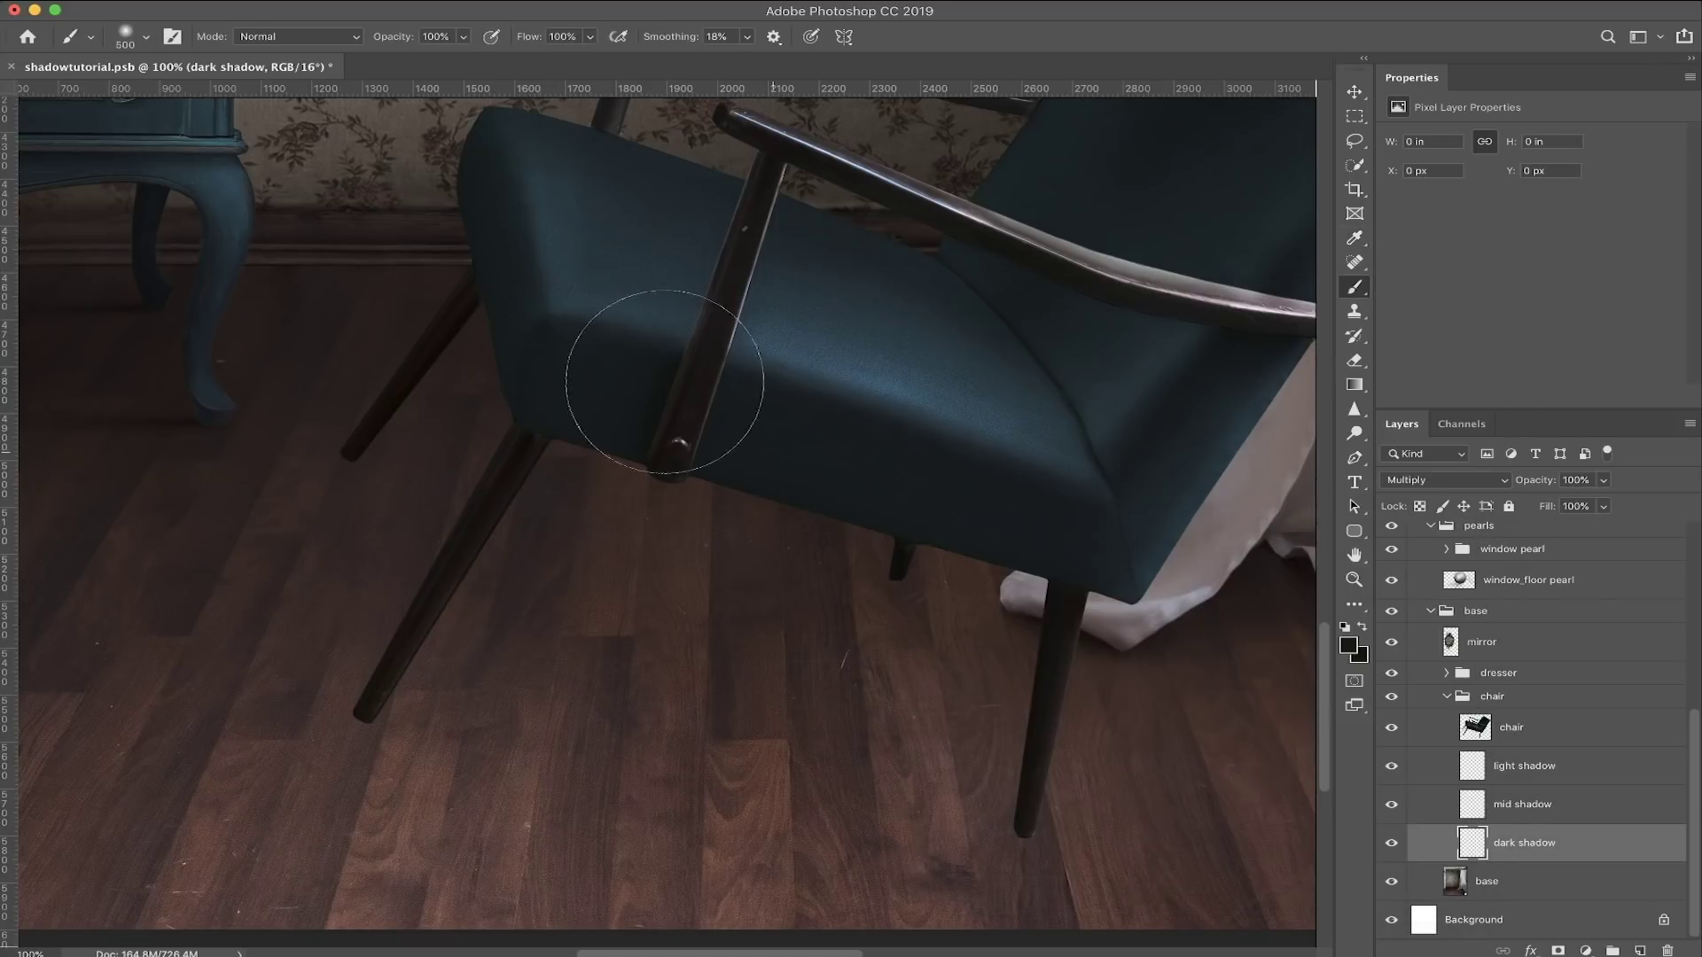
Step: Frame the chair again and make the light shadow layer active
mouse_move(869, 952)
key("v")
key("super+minus")
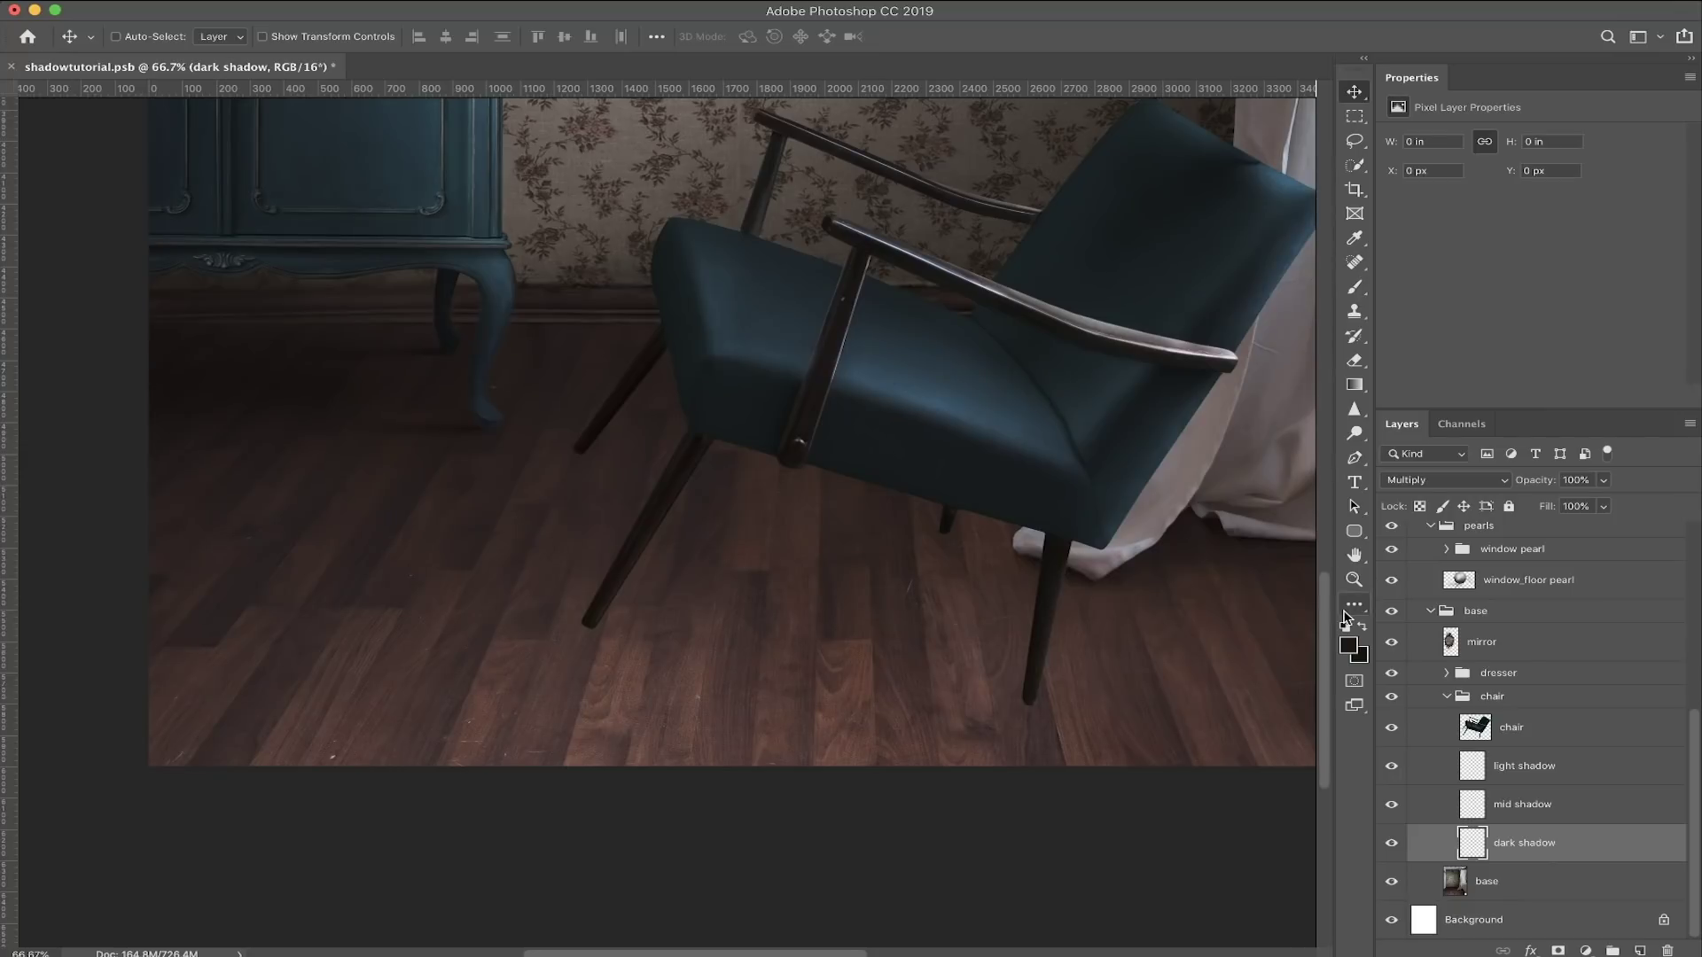
key("super+minus")
left_click_drag(1024, 567, 792, 583)
left_click(752, 567, "super")
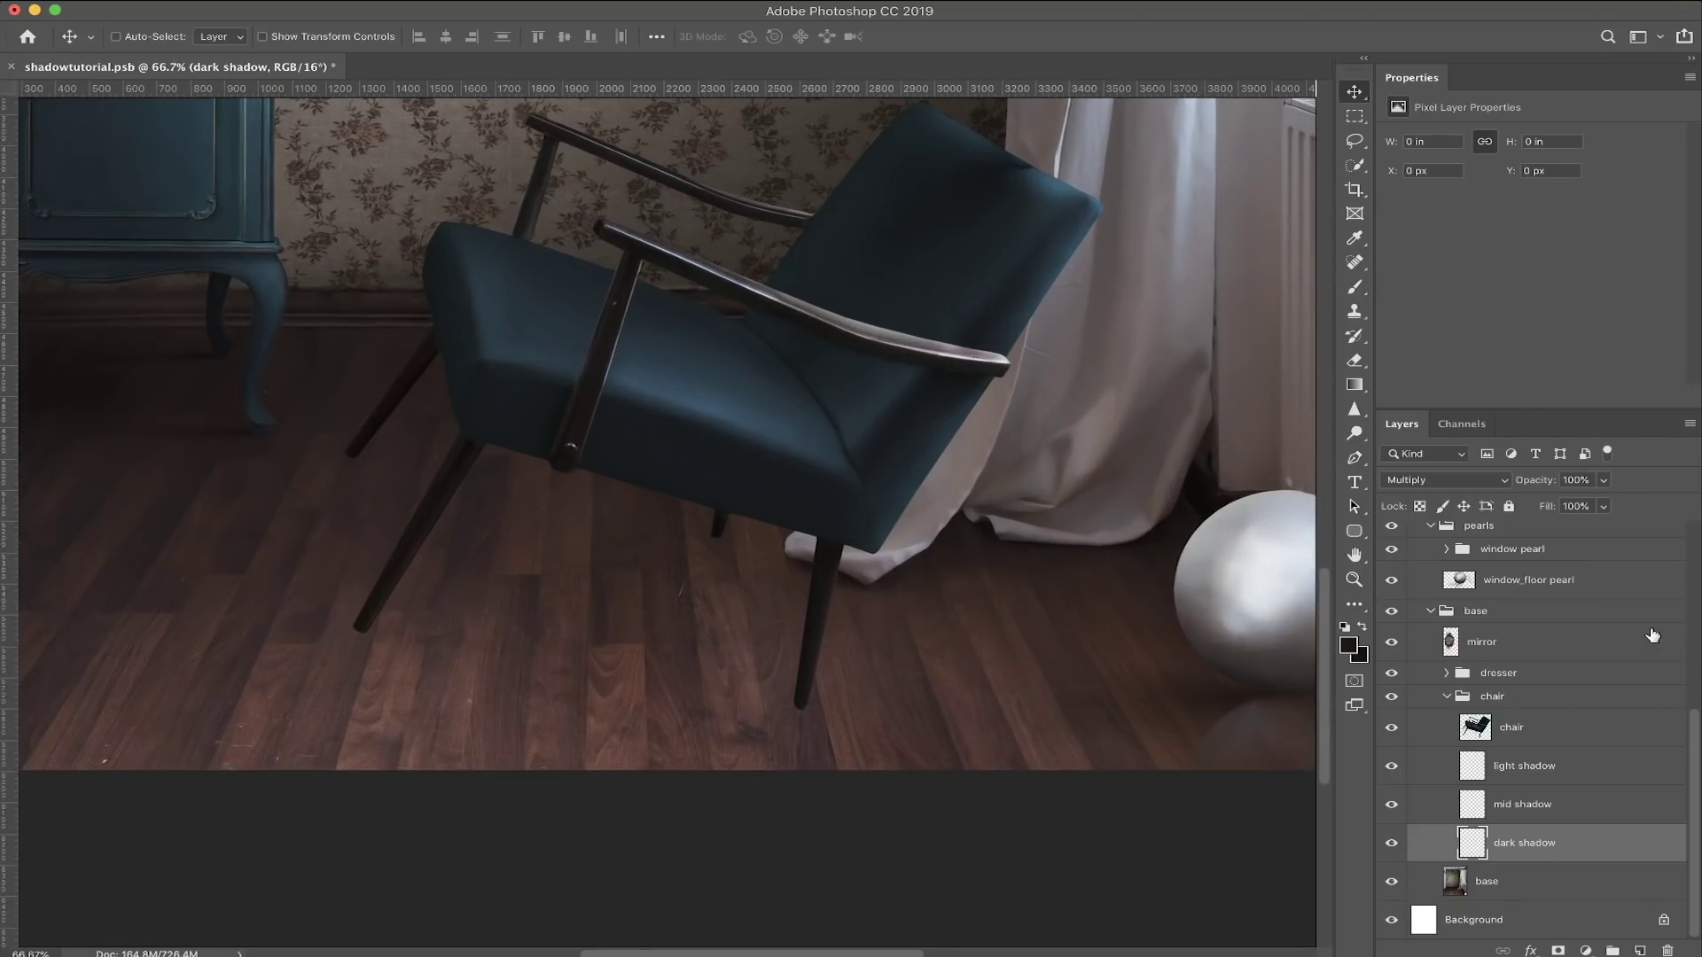
left_click(1534, 770)
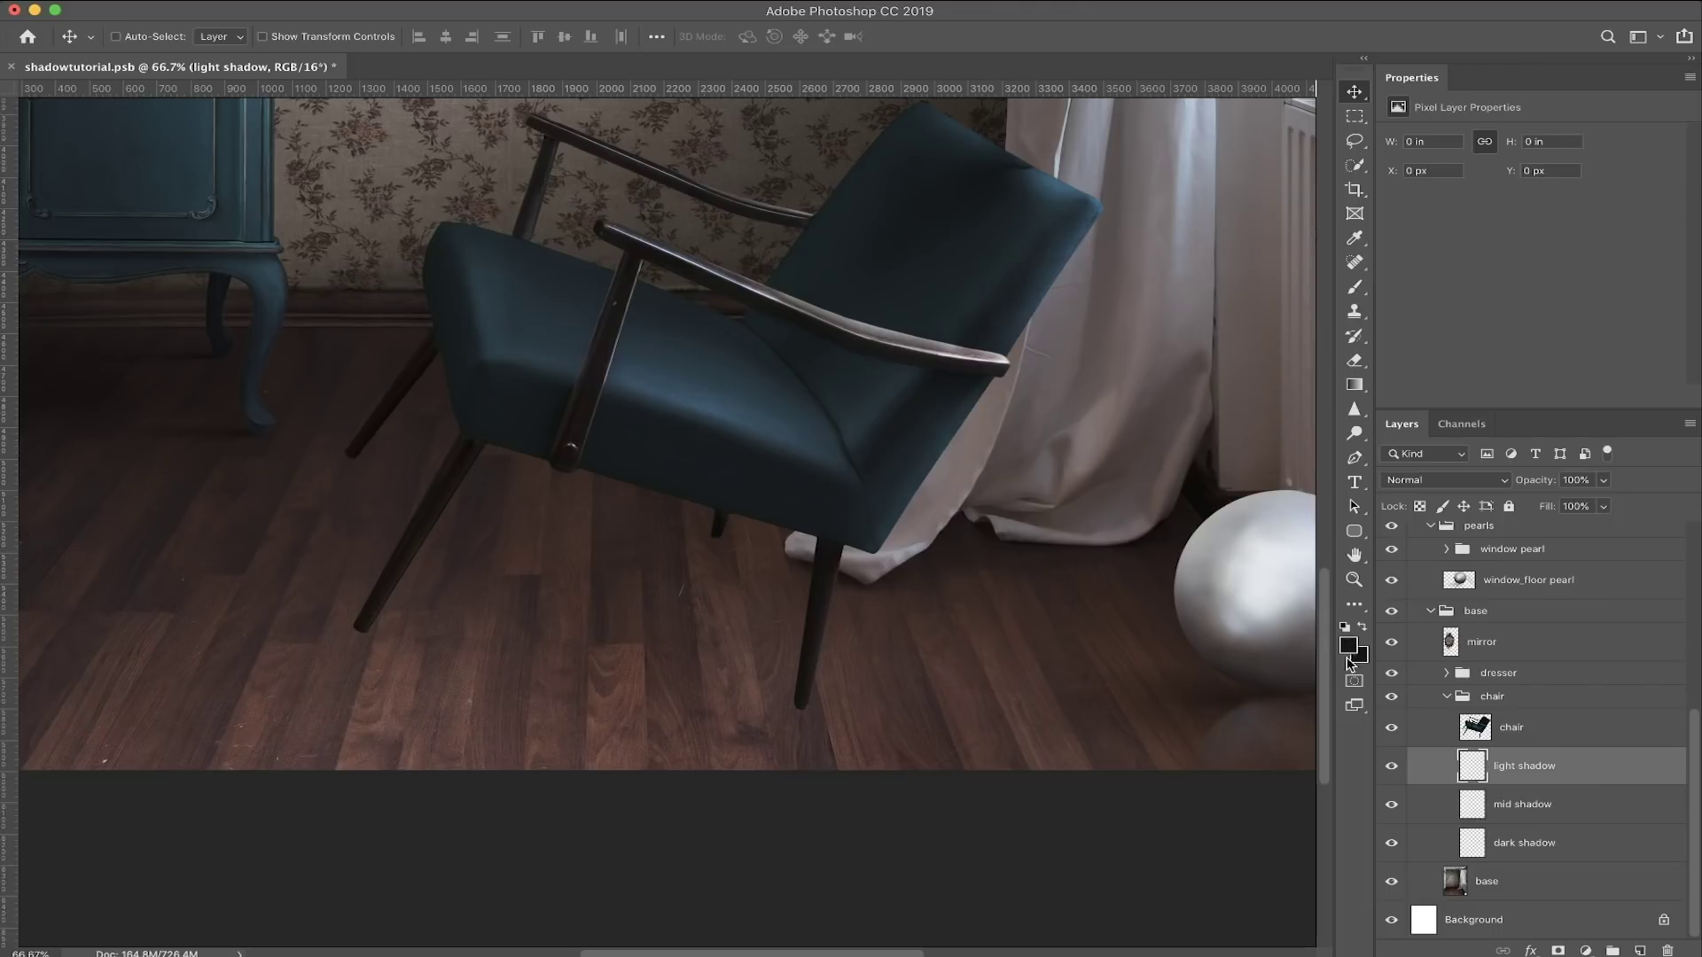
Step: Set light shadow to Multiply and choose near-black 1c1815 sampled from the chair leg
left_click(1429, 482)
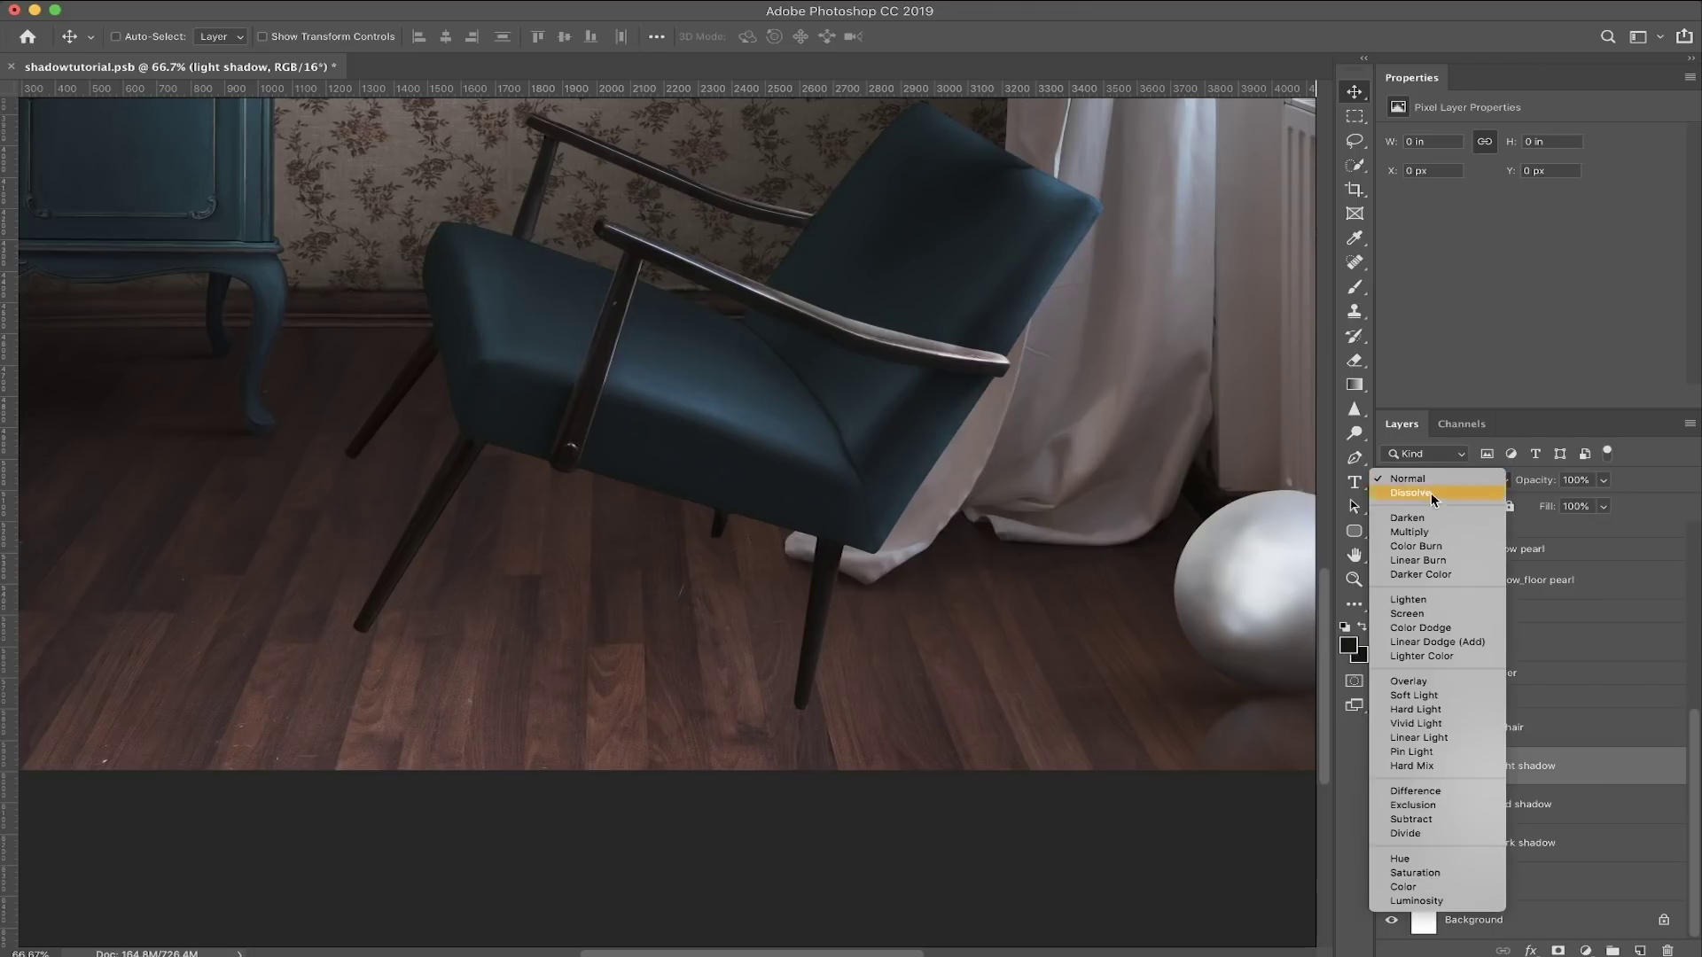
left_click(1427, 532)
left_click(1349, 646)
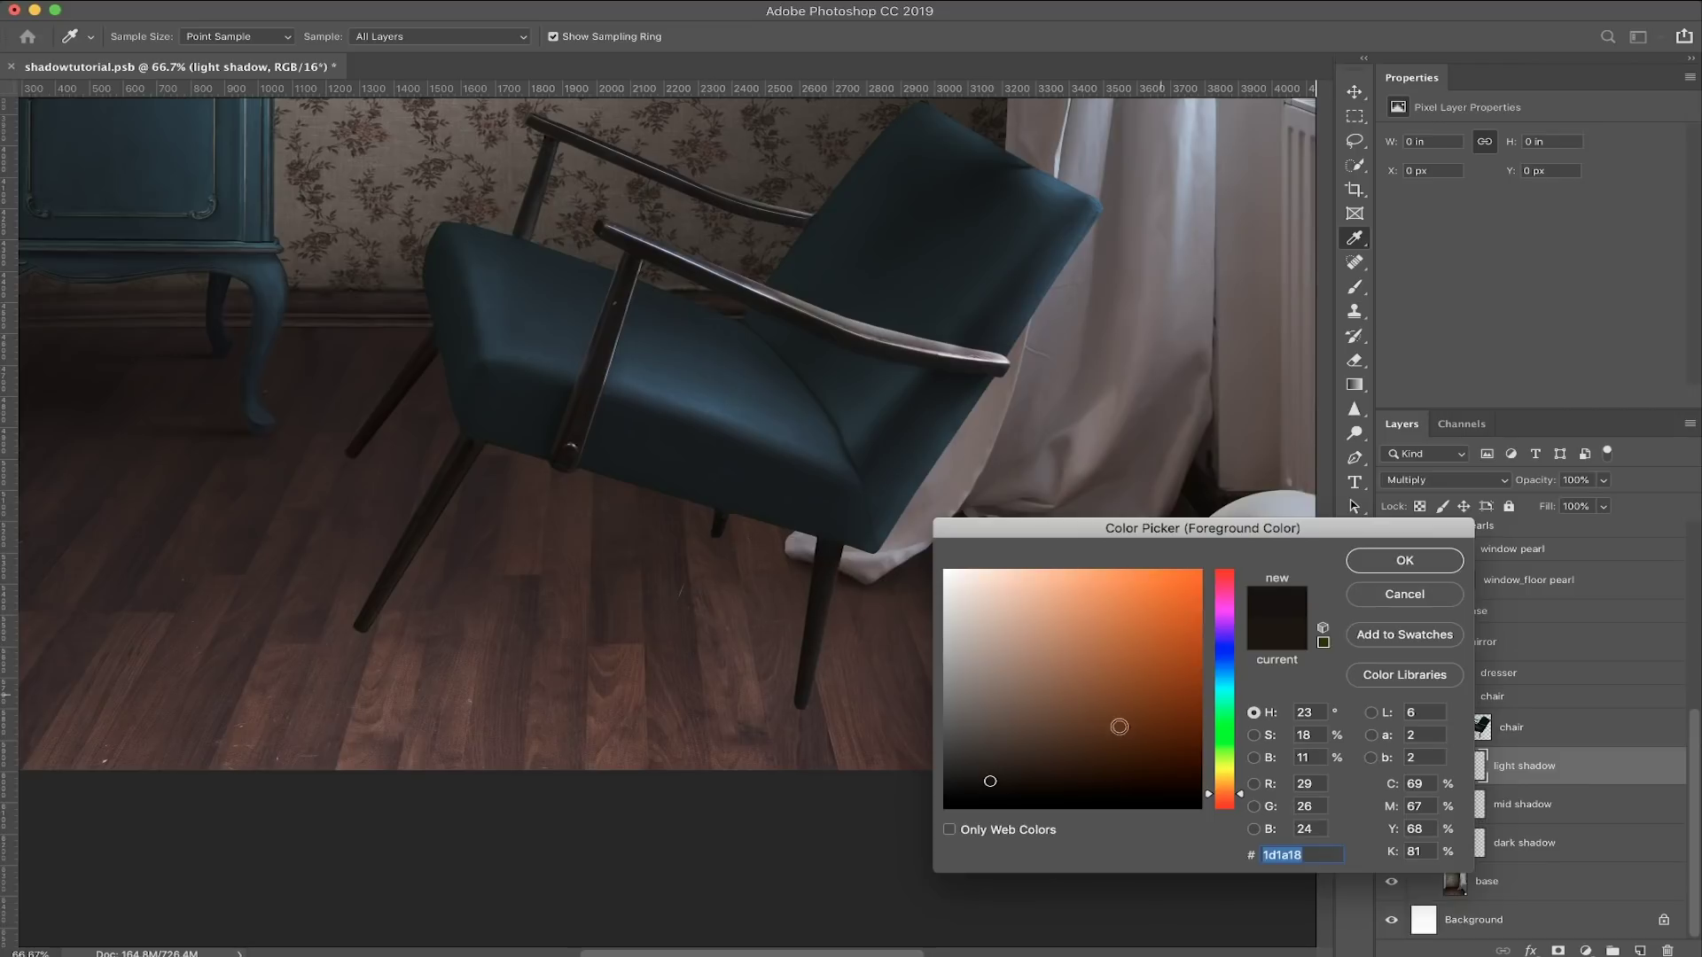
left_click_drag(993, 782, 939, 809)
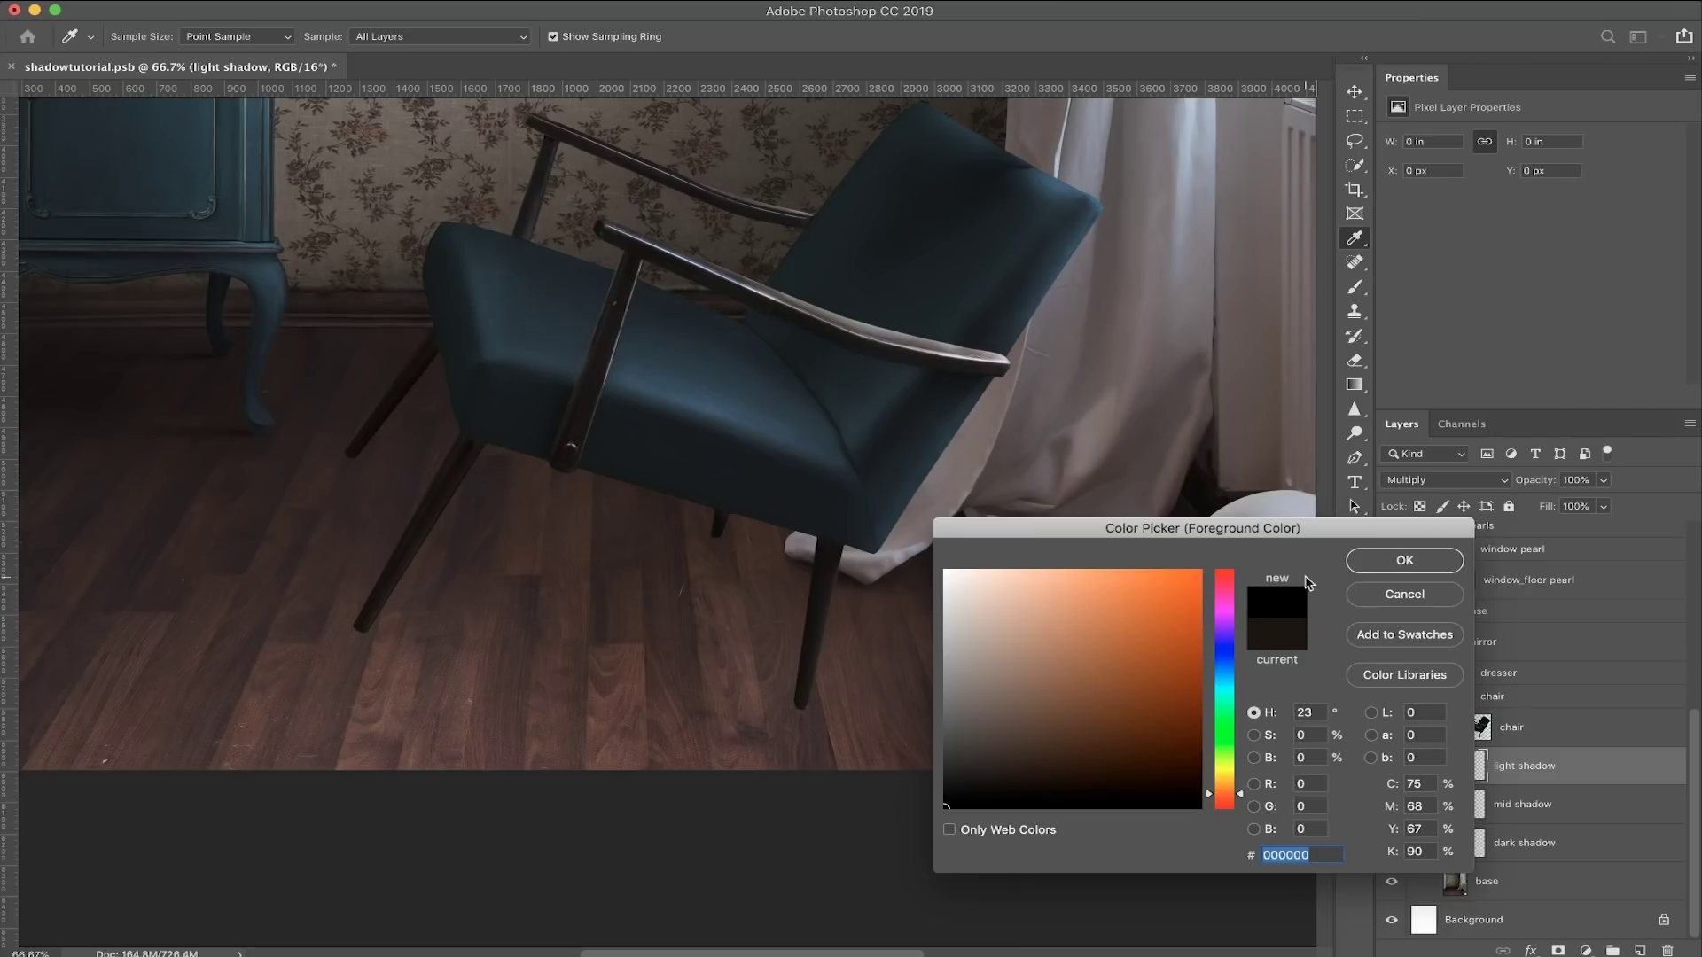
left_click(809, 676)
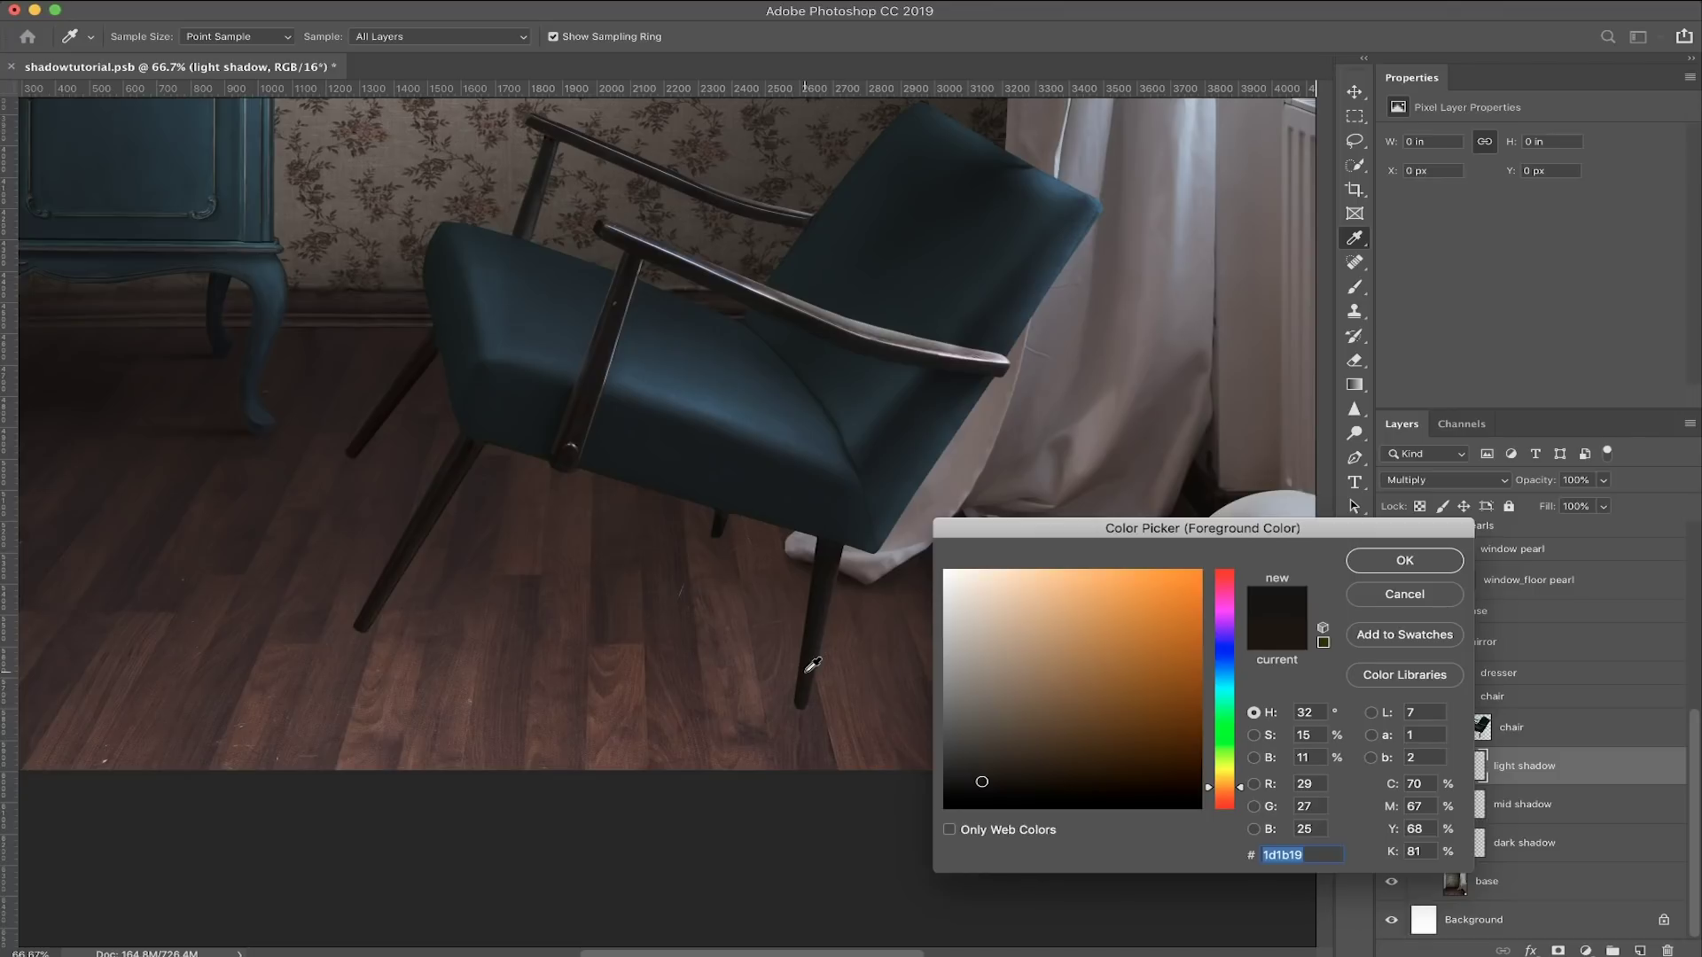
left_click(820, 672)
left_click(809, 675)
left_click(1404, 561)
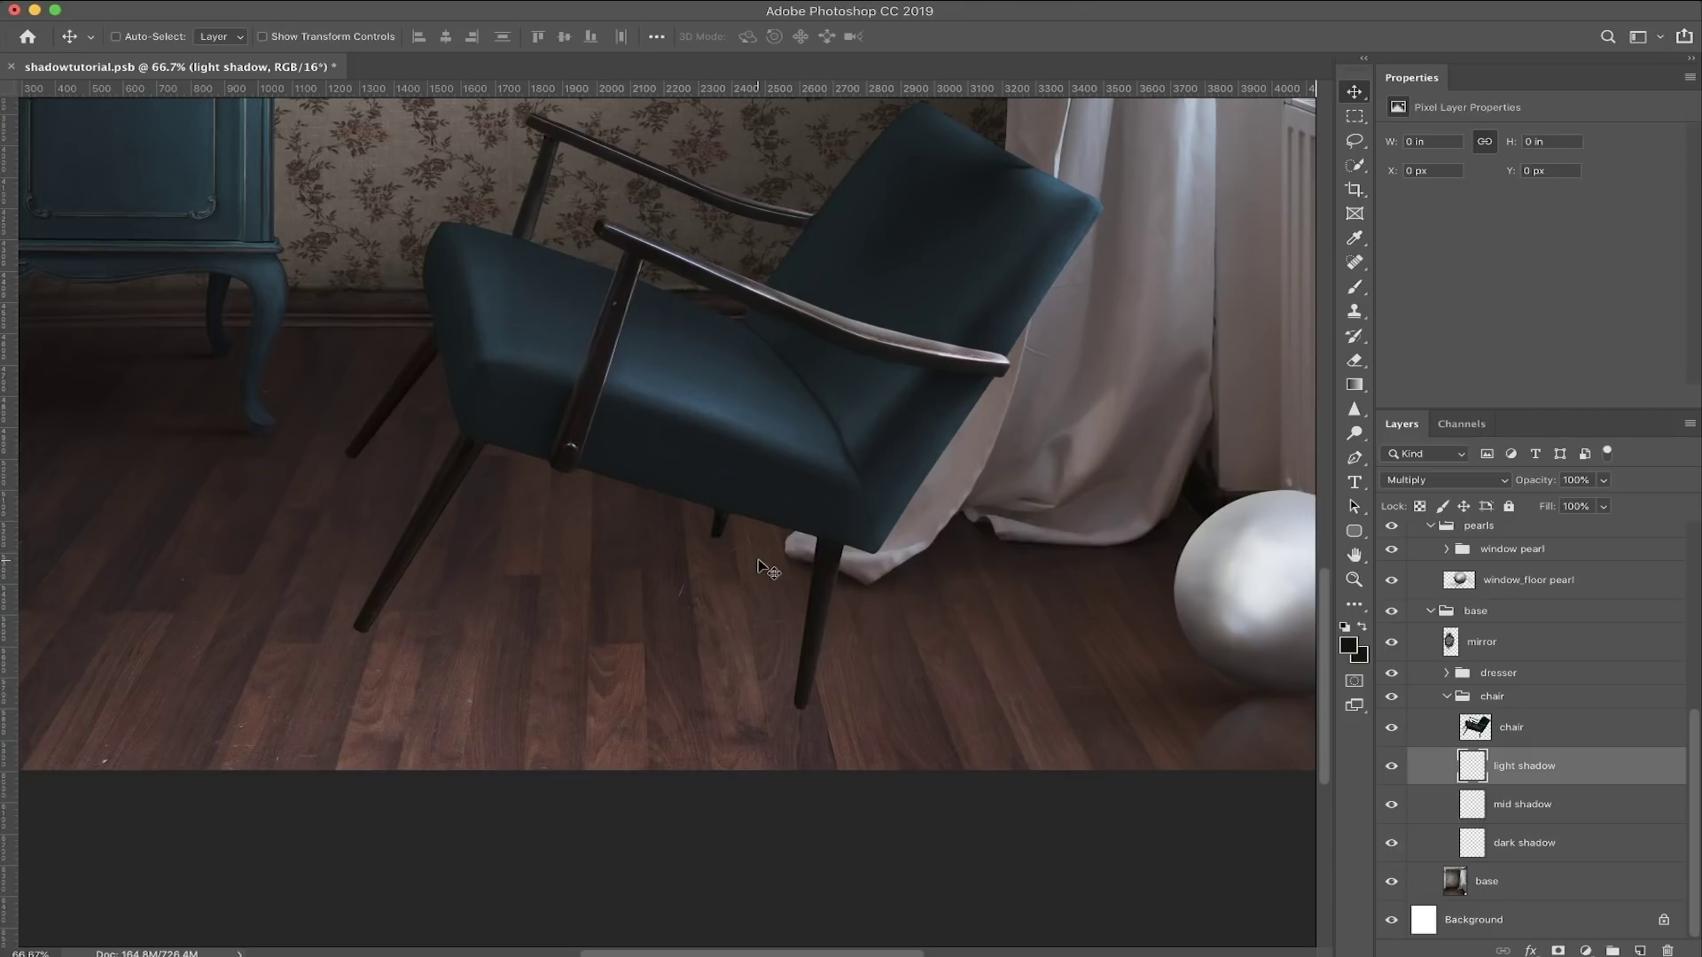
Step: Choose the Soft Round brush at 500 px, 0% hardness, with 2% opacity
key("b")
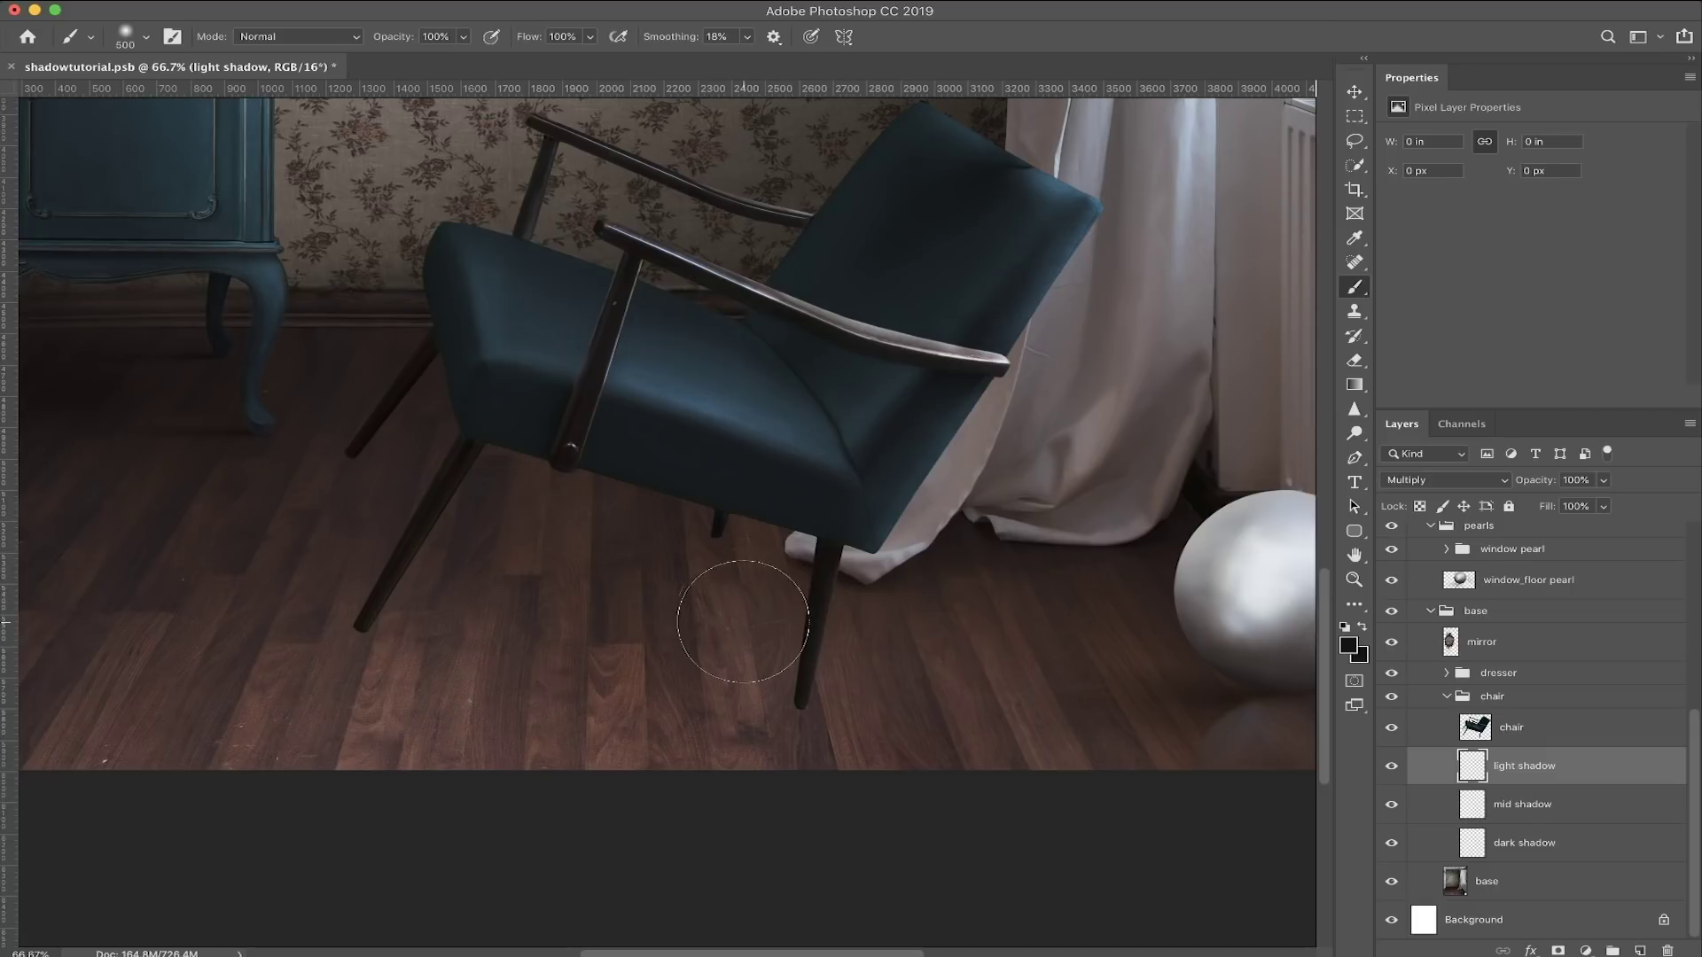
right_click(747, 629)
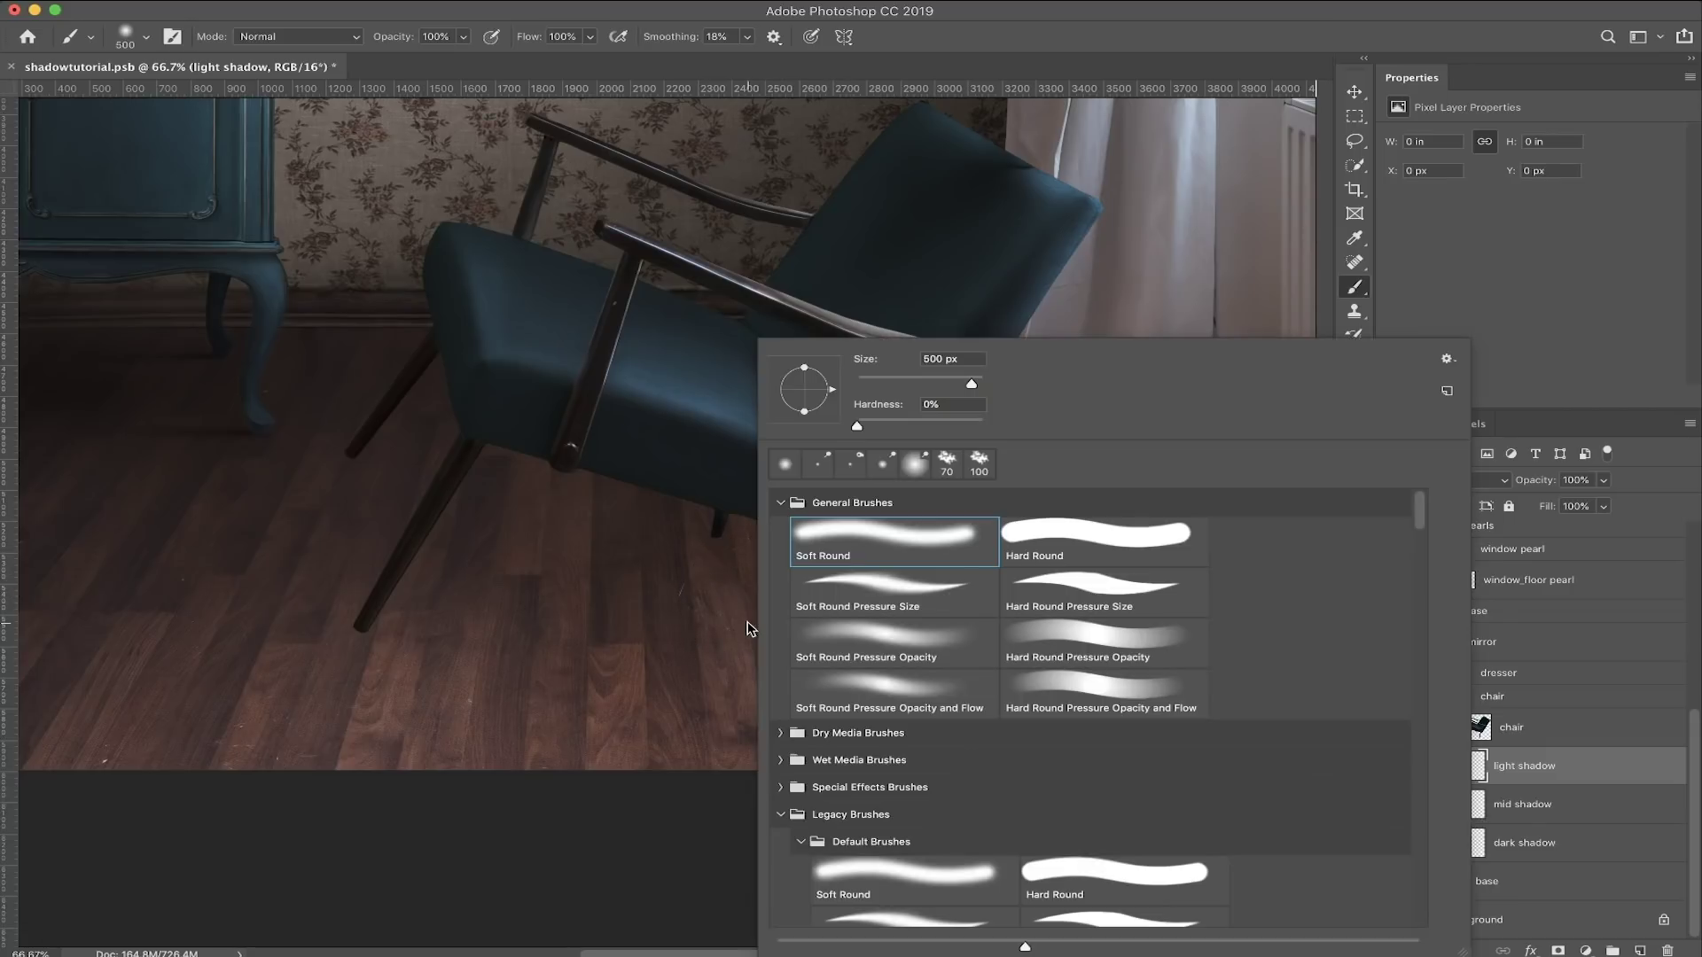
double_click(873, 537)
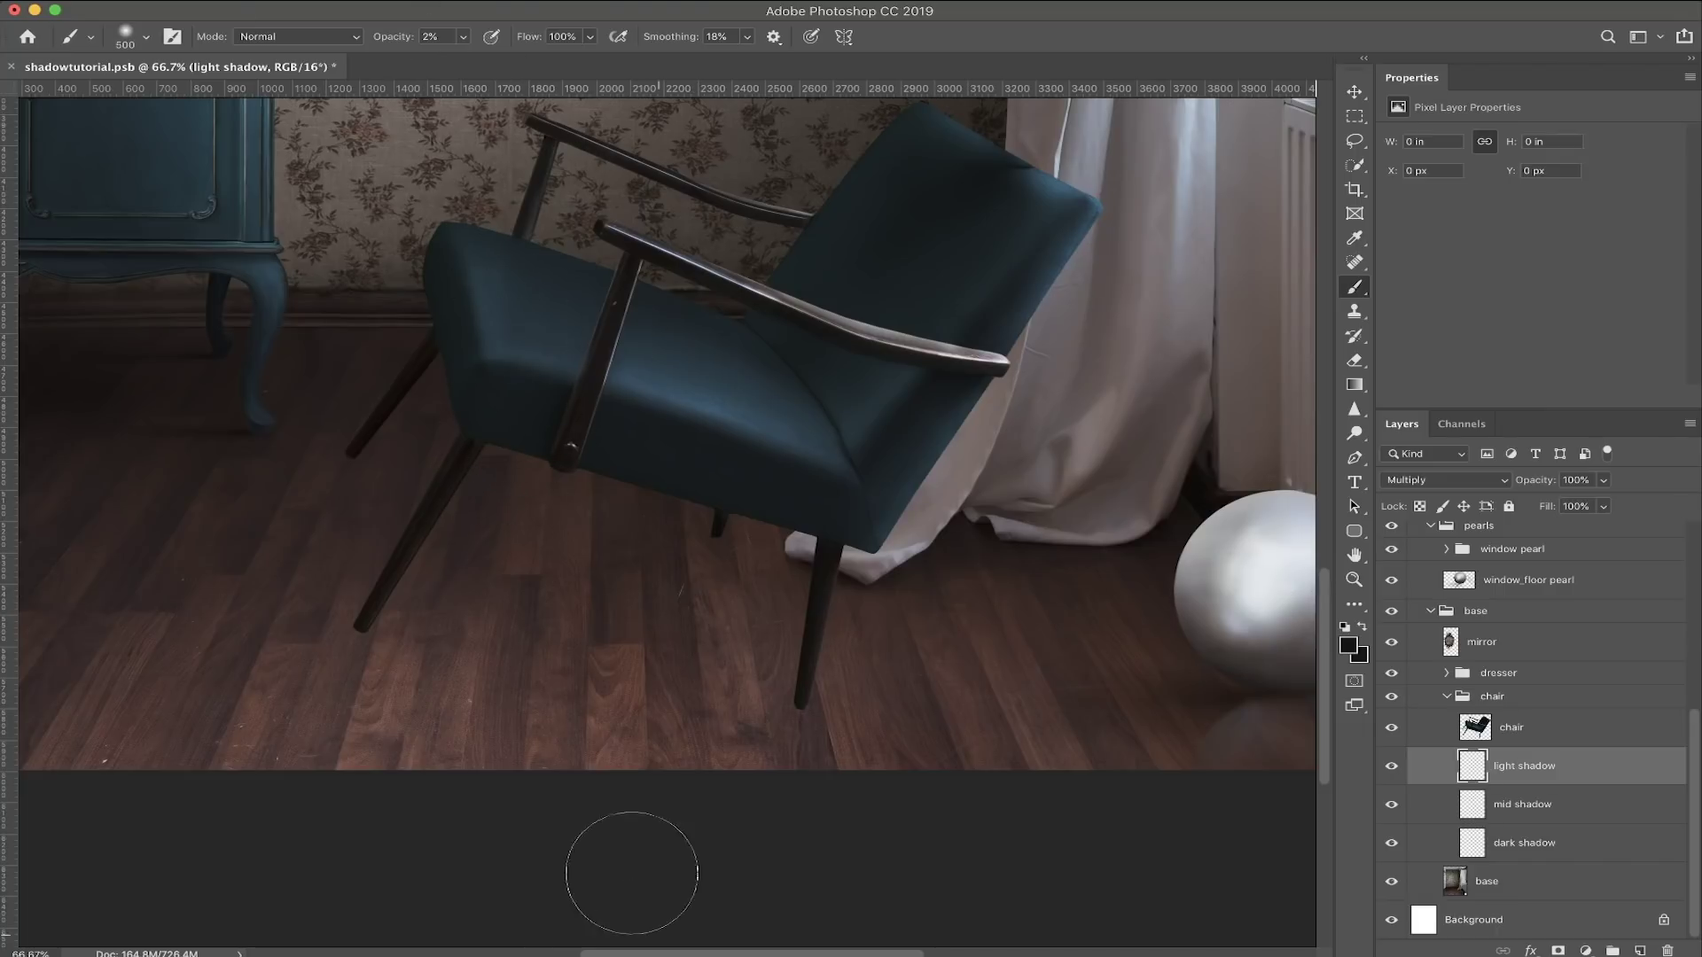
scroll(624, 562, "up", 1)
Step: Set the brush to 300 px and paint faint shadow under the seat near the rear leg
key("bracketleft")
key("bracketleft")
key("bracketleft")
key("bracketleft")
key("bracketleft")
key("bracketleft")
key("bracketleft")
key("bracketleft")
key("bracketright")
key("bracketright")
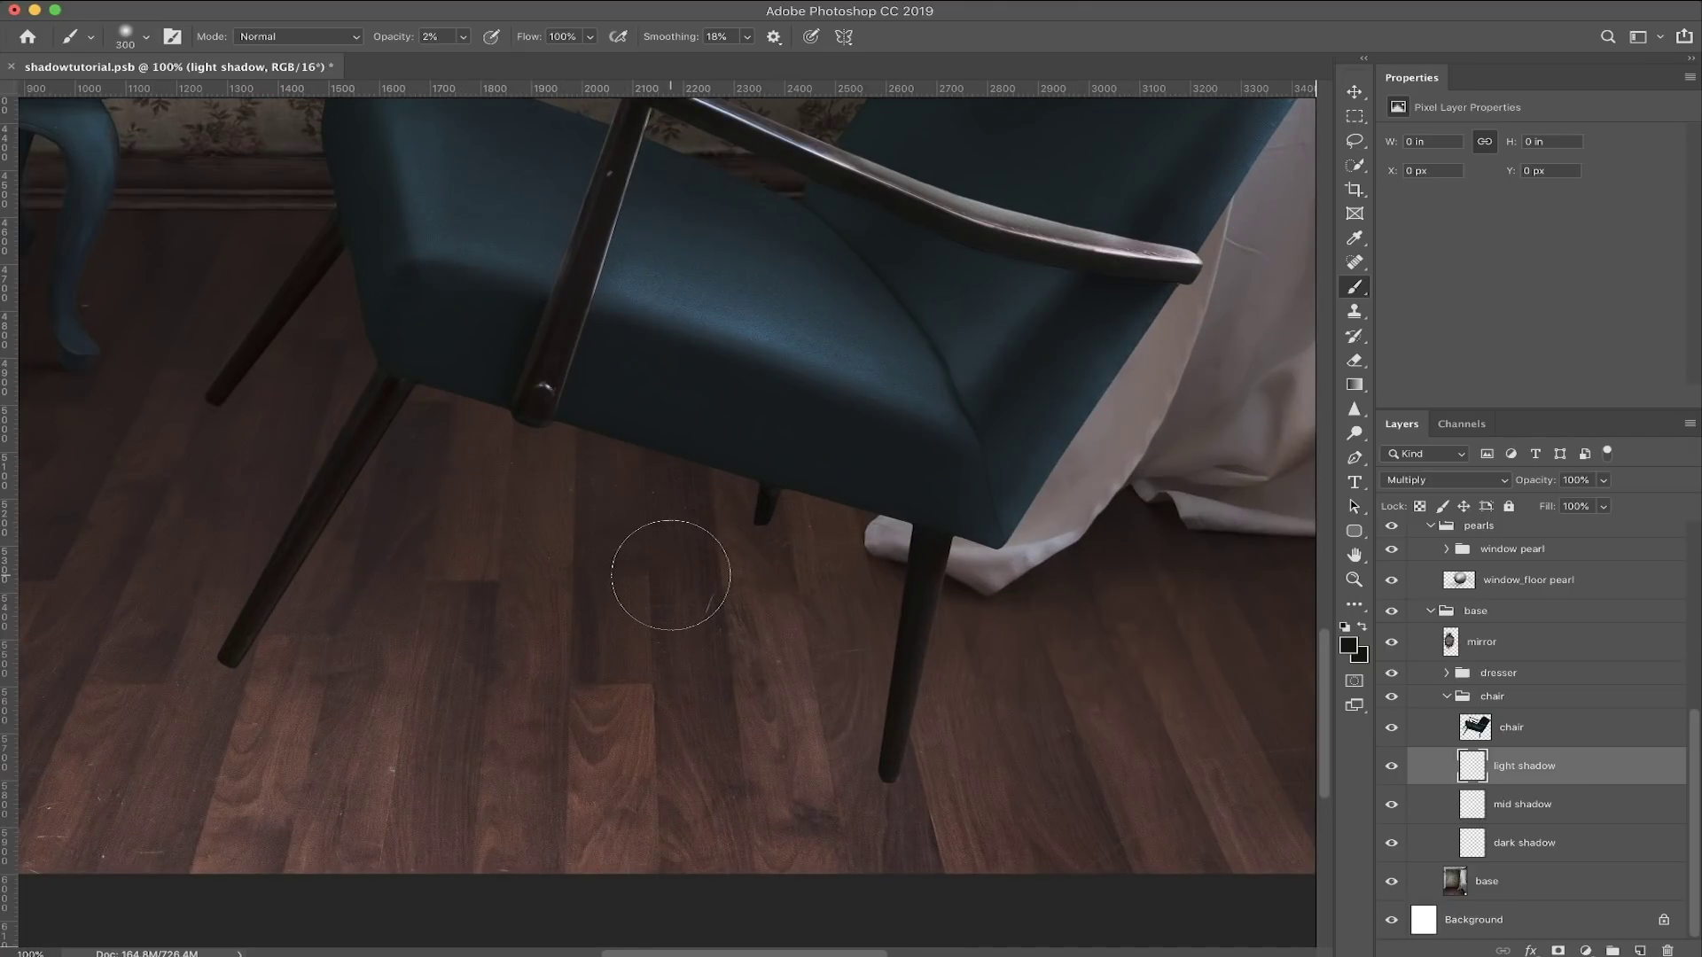
key("bracketright")
key("bracketleft")
left_click_drag(398, 505, 760, 517)
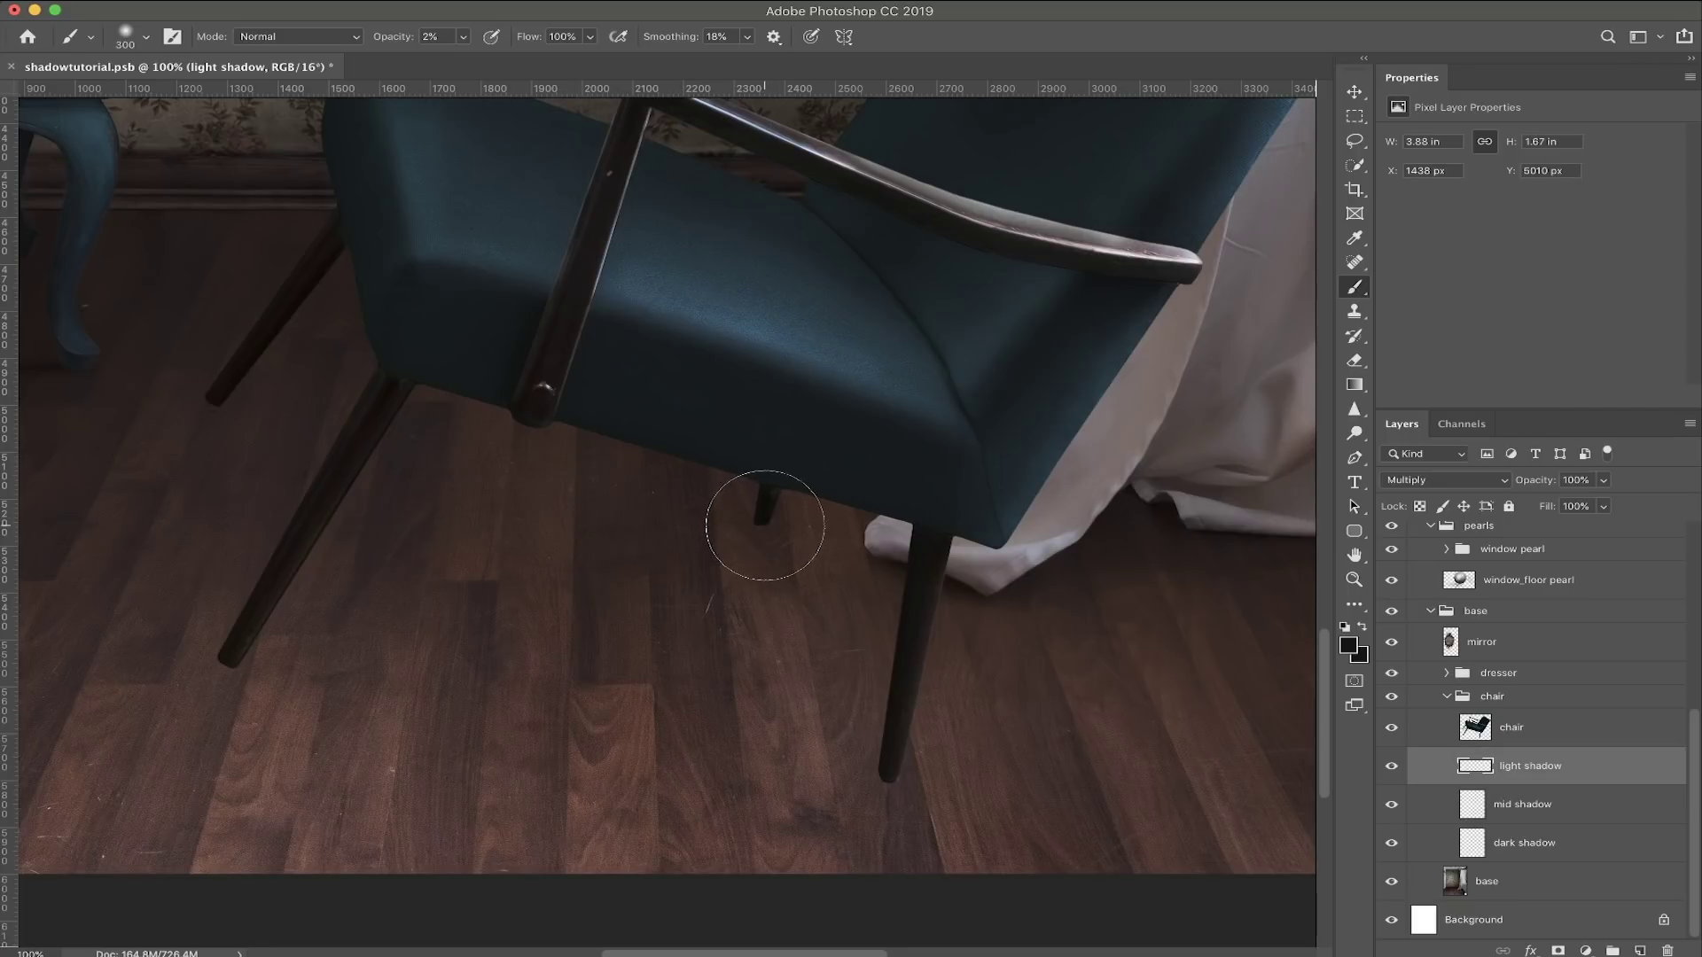
mouse_move(668, 524)
left_mouse_down()
mouse_move(380, 516)
mouse_move(765, 525)
left_mouse_up()
mouse_move(651, 521)
left_mouse_down()
mouse_move(462, 509)
mouse_move(582, 524)
left_mouse_up()
Step: Widen the faint shadow leftward and around the front-left and front-right legs
mouse_move(751, 521)
left_mouse_down()
mouse_move(396, 511)
mouse_move(773, 522)
mouse_move(413, 526)
mouse_move(792, 512)
mouse_move(398, 529)
mouse_move(794, 529)
mouse_move(549, 525)
mouse_move(772, 528)
mouse_move(699, 542)
mouse_move(734, 541)
mouse_move(515, 527)
mouse_move(648, 530)
mouse_move(394, 435)
mouse_move(592, 549)
mouse_move(739, 471)
mouse_move(750, 528)
mouse_move(690, 597)
mouse_move(555, 558)
mouse_move(668, 591)
mouse_move(698, 530)
mouse_move(617, 615)
mouse_move(517, 648)
mouse_move(573, 600)
mouse_move(544, 639)
left_mouse_up()
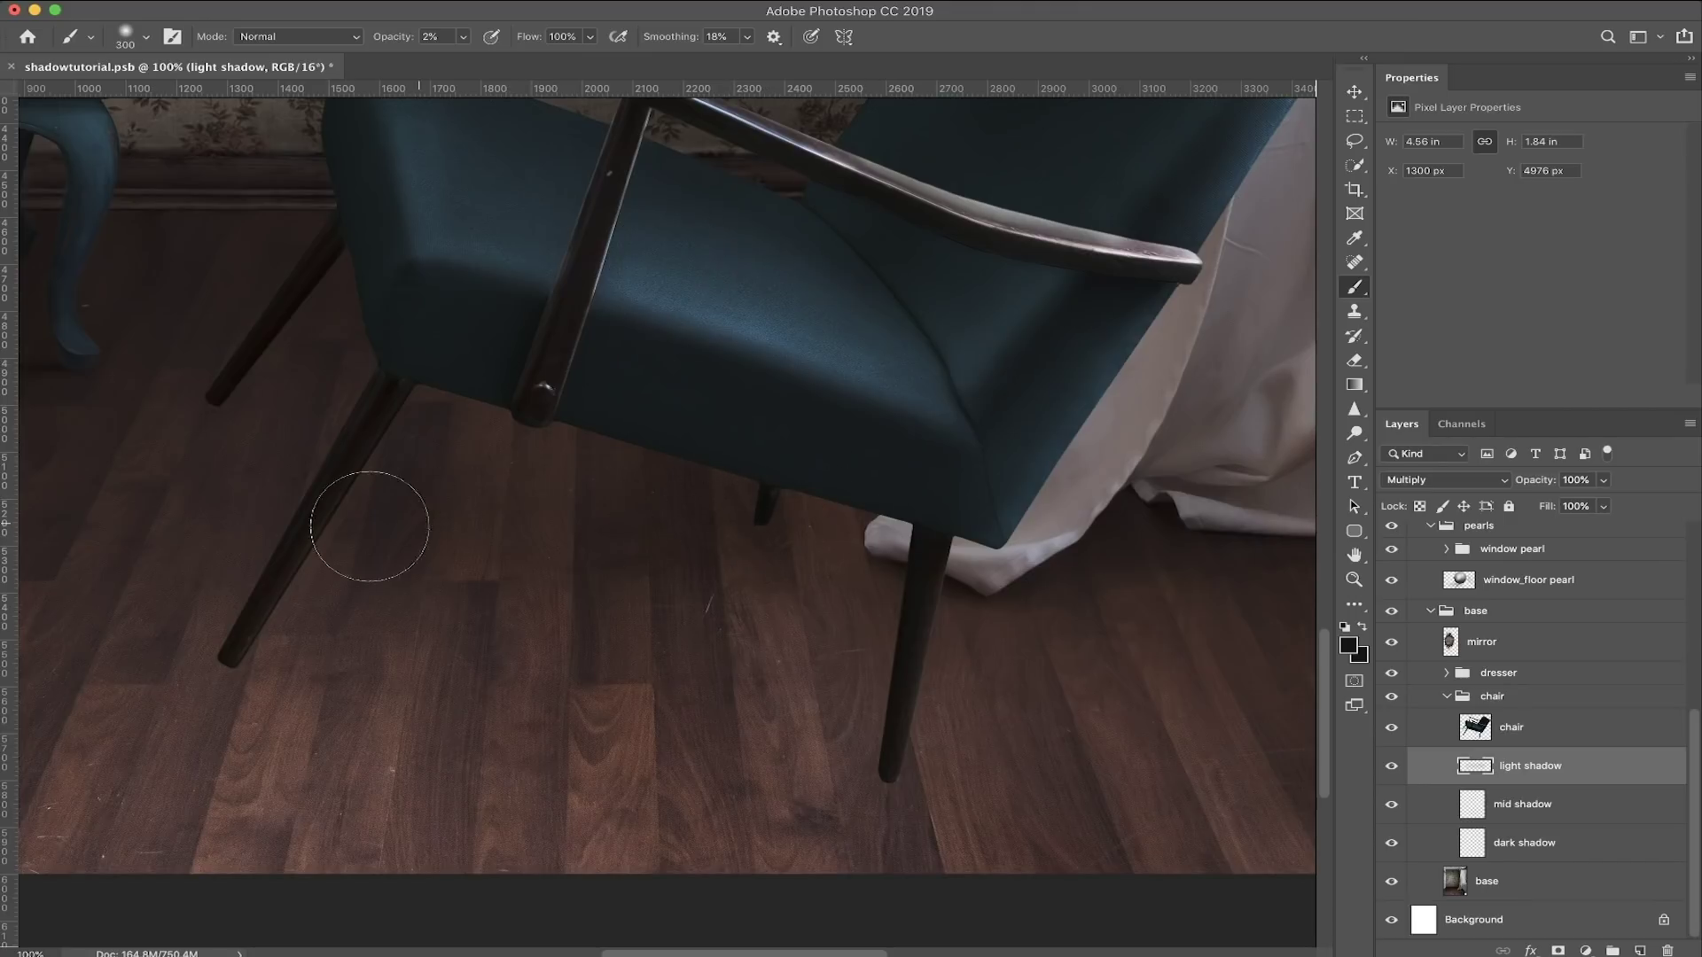
mouse_move(791, 536)
left_mouse_down()
mouse_move(415, 563)
mouse_move(645, 582)
mouse_move(826, 557)
mouse_move(794, 530)
left_mouse_up()
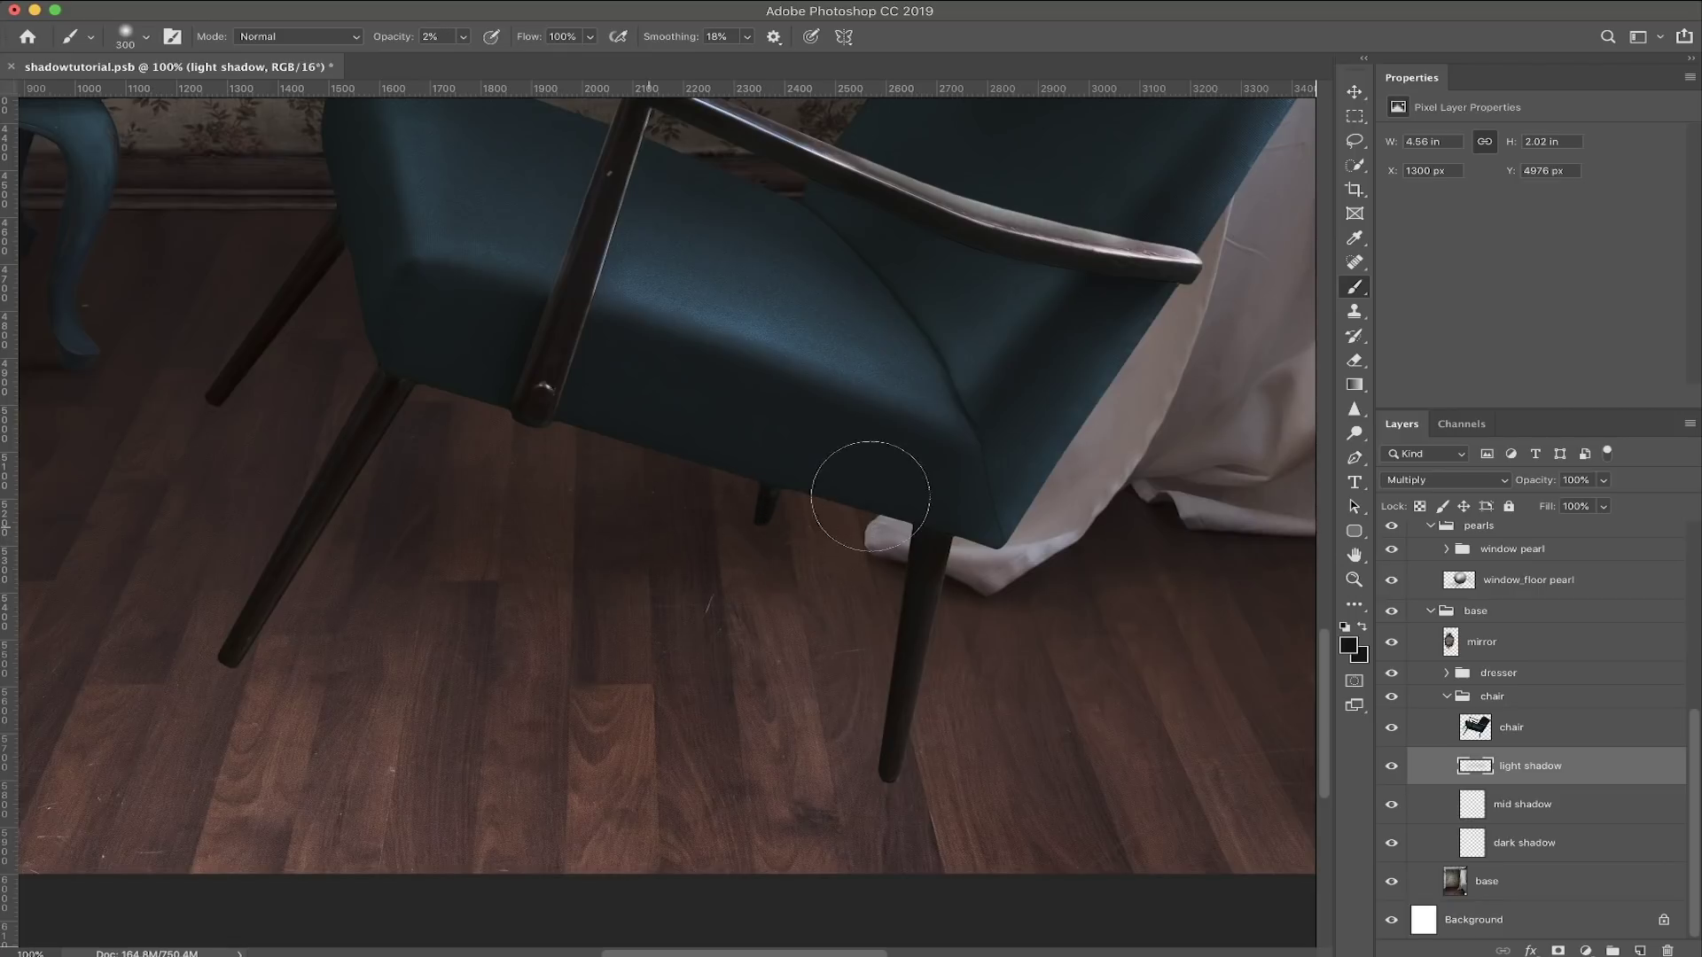
mouse_move(817, 771)
left_mouse_down()
mouse_move(923, 748)
mouse_move(893, 779)
mouse_move(701, 754)
mouse_move(598, 768)
mouse_move(866, 741)
mouse_move(342, 760)
mouse_move(881, 748)
mouse_move(457, 773)
mouse_move(969, 786)
mouse_move(881, 779)
mouse_move(864, 754)
left_mouse_up()
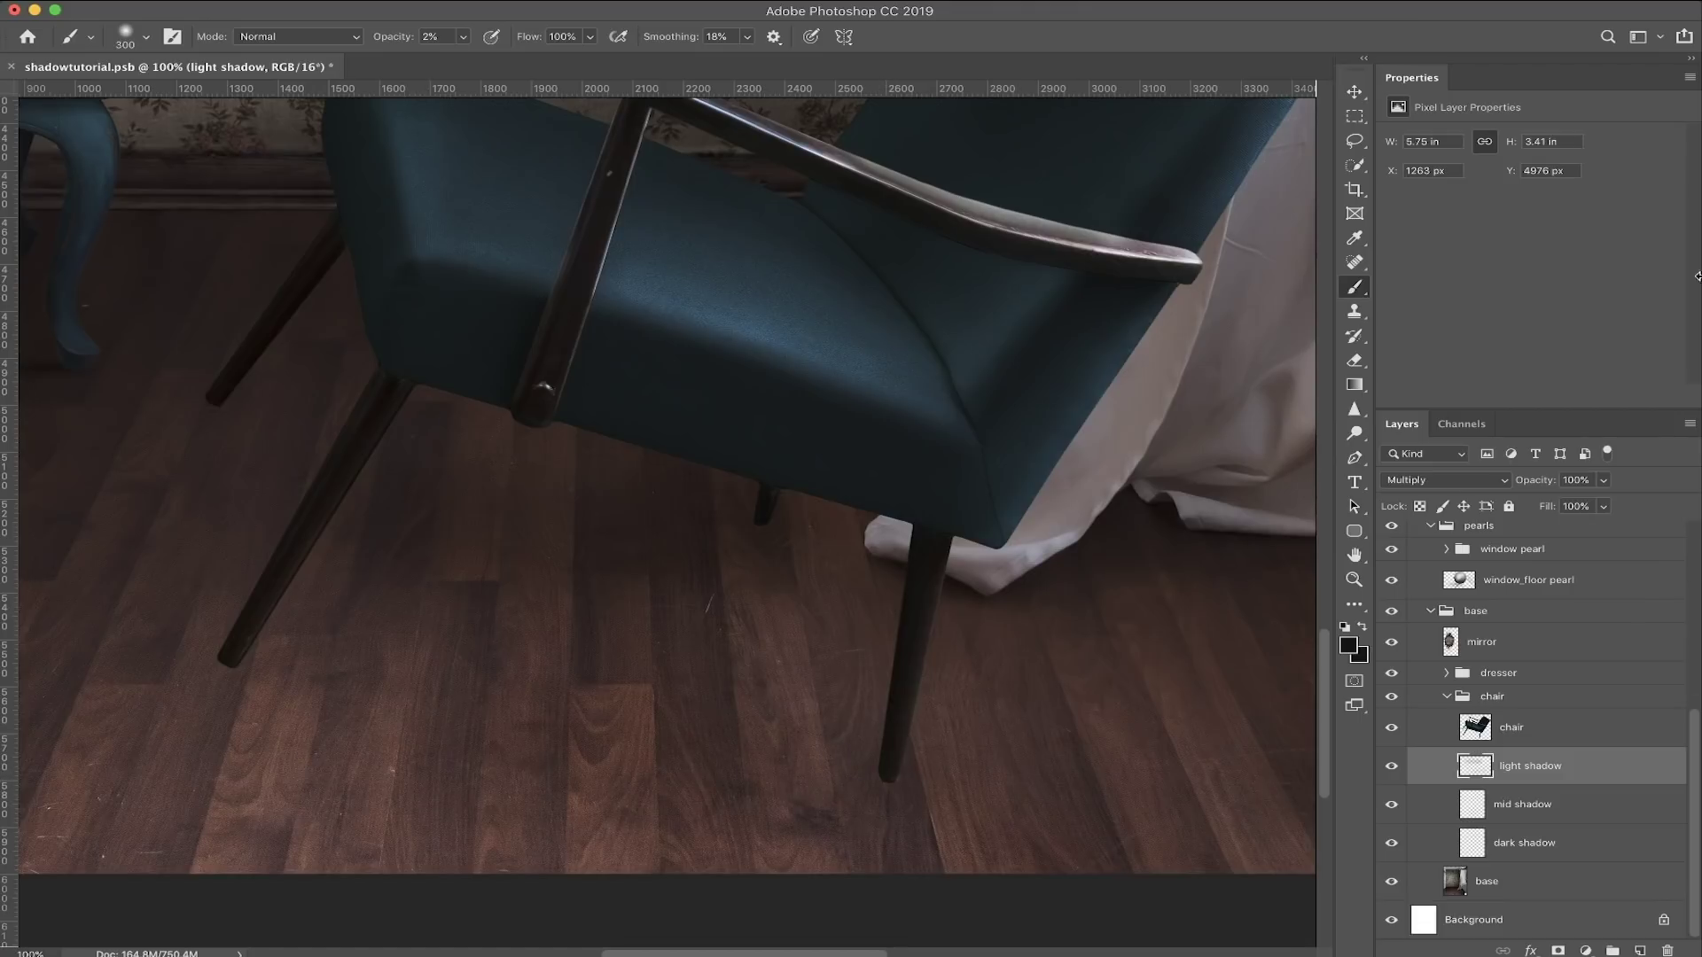
mouse_move(743, 533)
left_mouse_down()
mouse_move(915, 841)
mouse_move(837, 788)
mouse_move(887, 760)
mouse_move(355, 763)
mouse_move(884, 775)
mouse_move(454, 773)
mouse_move(343, 759)
mouse_move(710, 778)
mouse_move(216, 737)
mouse_move(663, 757)
mouse_move(689, 805)
mouse_move(708, 772)
mouse_move(686, 762)
mouse_move(908, 764)
mouse_move(197, 776)
mouse_move(958, 790)
mouse_move(873, 771)
mouse_move(273, 790)
mouse_move(882, 767)
mouse_move(410, 772)
mouse_move(848, 767)
mouse_move(697, 750)
mouse_move(916, 767)
mouse_move(305, 757)
mouse_move(944, 749)
mouse_move(667, 753)
mouse_move(763, 557)
mouse_move(556, 531)
mouse_move(783, 537)
mouse_move(515, 523)
mouse_move(831, 648)
mouse_move(891, 797)
mouse_move(897, 777)
mouse_move(461, 823)
mouse_move(886, 785)
mouse_move(368, 761)
mouse_move(966, 774)
mouse_move(409, 747)
mouse_move(793, 555)
mouse_move(777, 528)
mouse_move(394, 523)
mouse_move(851, 677)
mouse_move(847, 761)
mouse_move(895, 774)
mouse_move(442, 760)
mouse_move(962, 795)
mouse_move(647, 753)
mouse_move(749, 563)
mouse_move(508, 505)
mouse_move(897, 760)
mouse_move(1303, 769)
mouse_move(618, 533)
mouse_move(961, 703)
left_mouse_up()
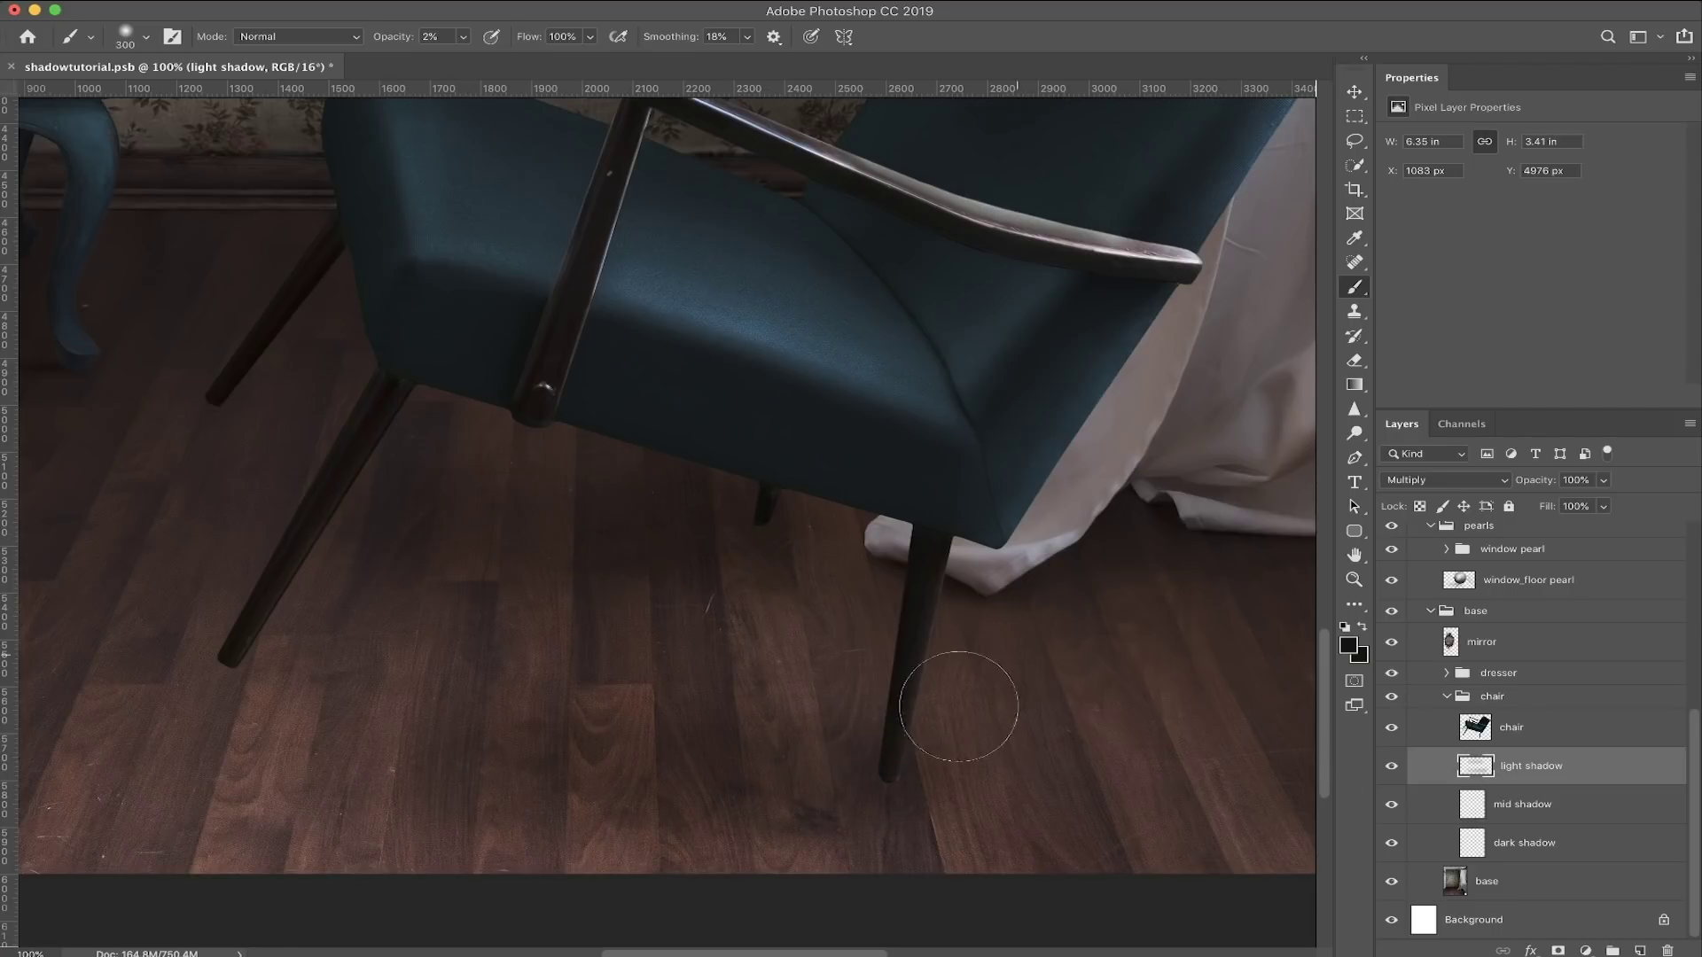
Step: Toggle light shadow to compare, adding another stroke under the seat near the rear leg
left_click(1392, 766)
left_click(1392, 767)
mouse_move(798, 608)
left_mouse_down()
mouse_move(657, 562)
mouse_move(741, 524)
mouse_move(828, 550)
mouse_move(722, 513)
mouse_move(753, 505)
mouse_move(580, 530)
mouse_move(733, 498)
mouse_move(521, 494)
left_mouse_up()
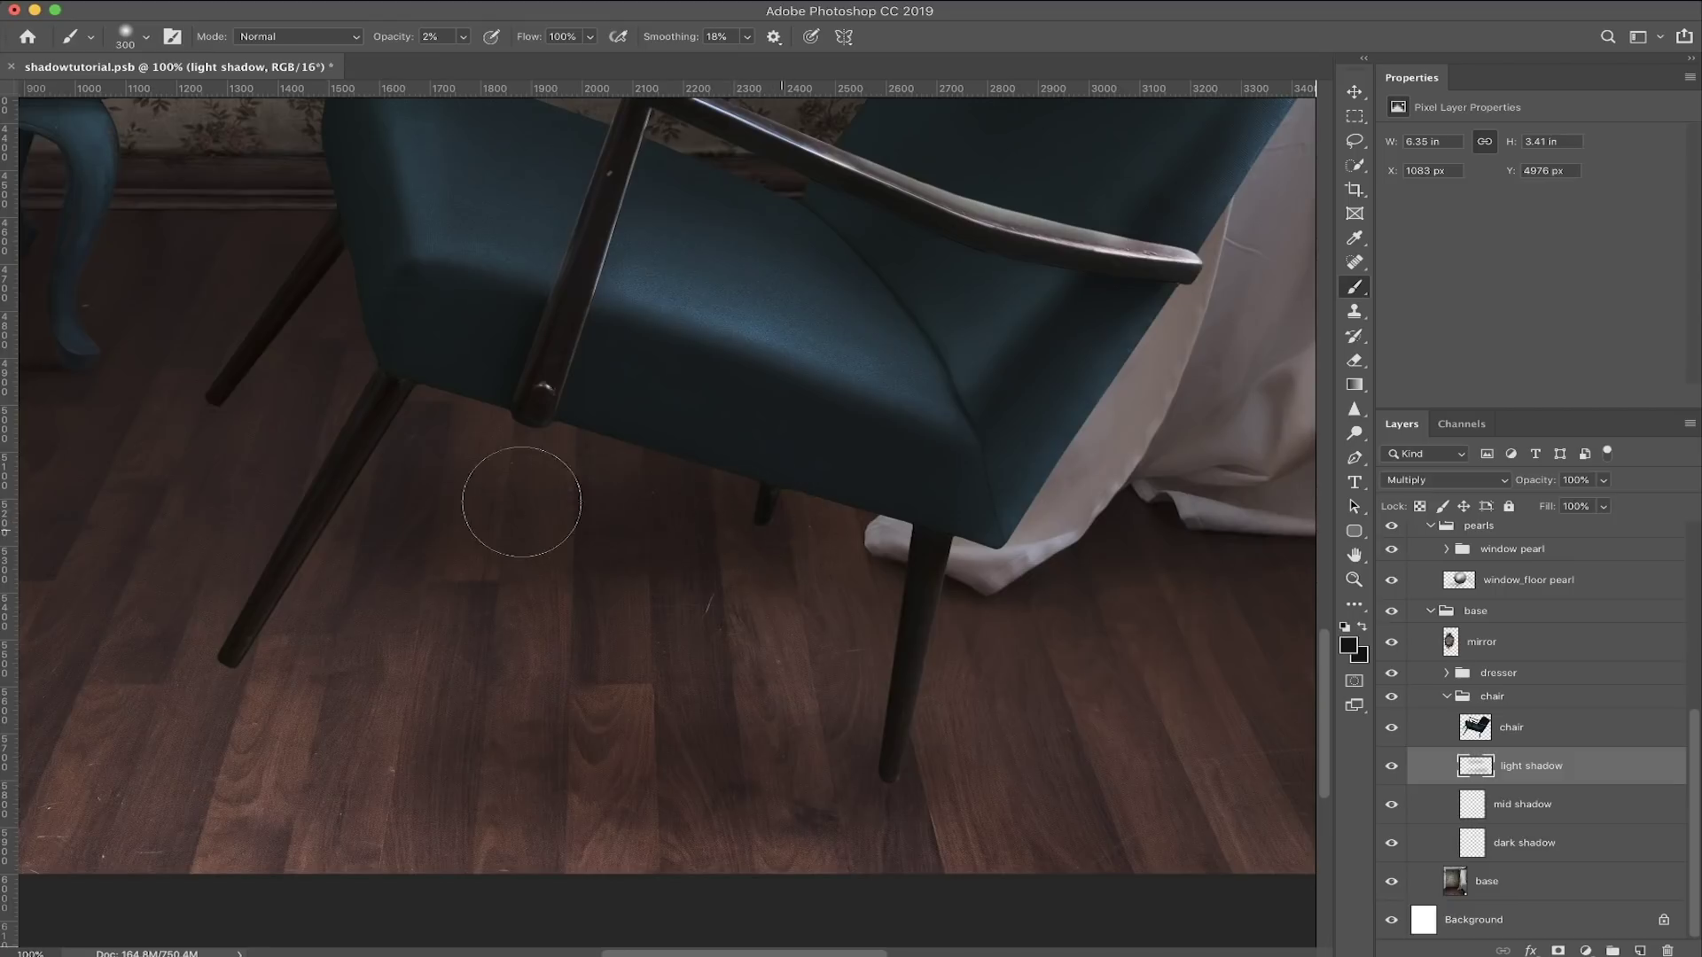
left_click(1391, 766)
left_click(1391, 766)
scroll(563, 608, "down", 3)
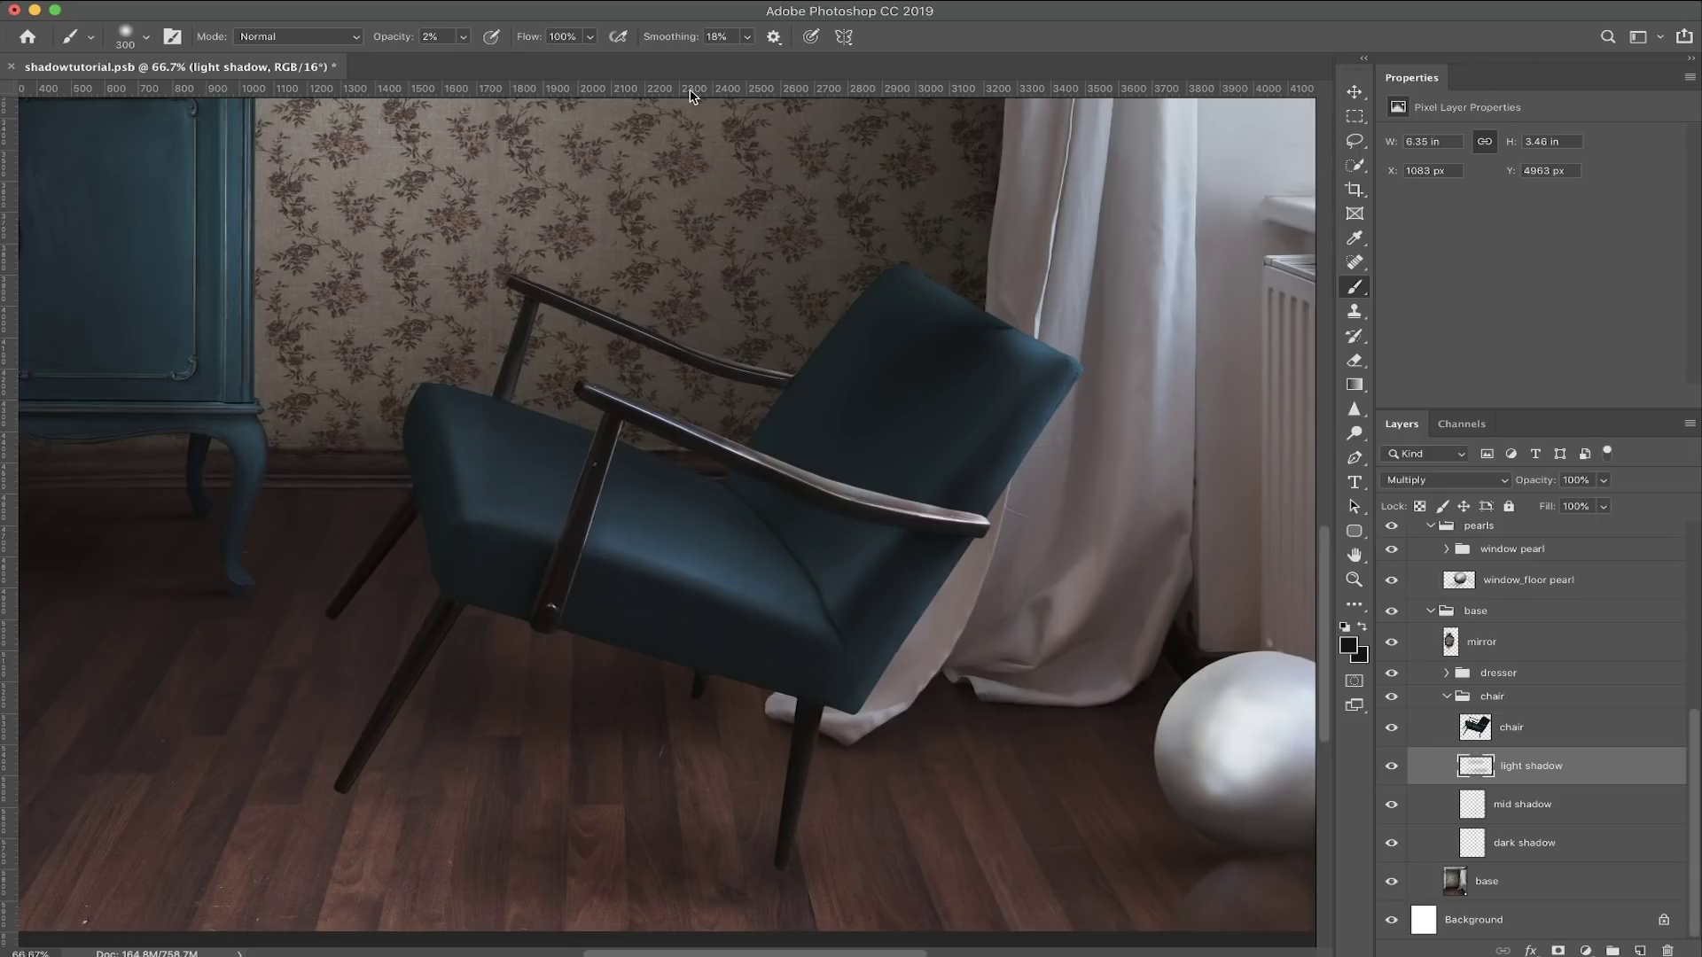
Step: Pull a horizontal guide from the top ruler and move it up to the windowsill
left_click_drag(693, 92, 707, 689)
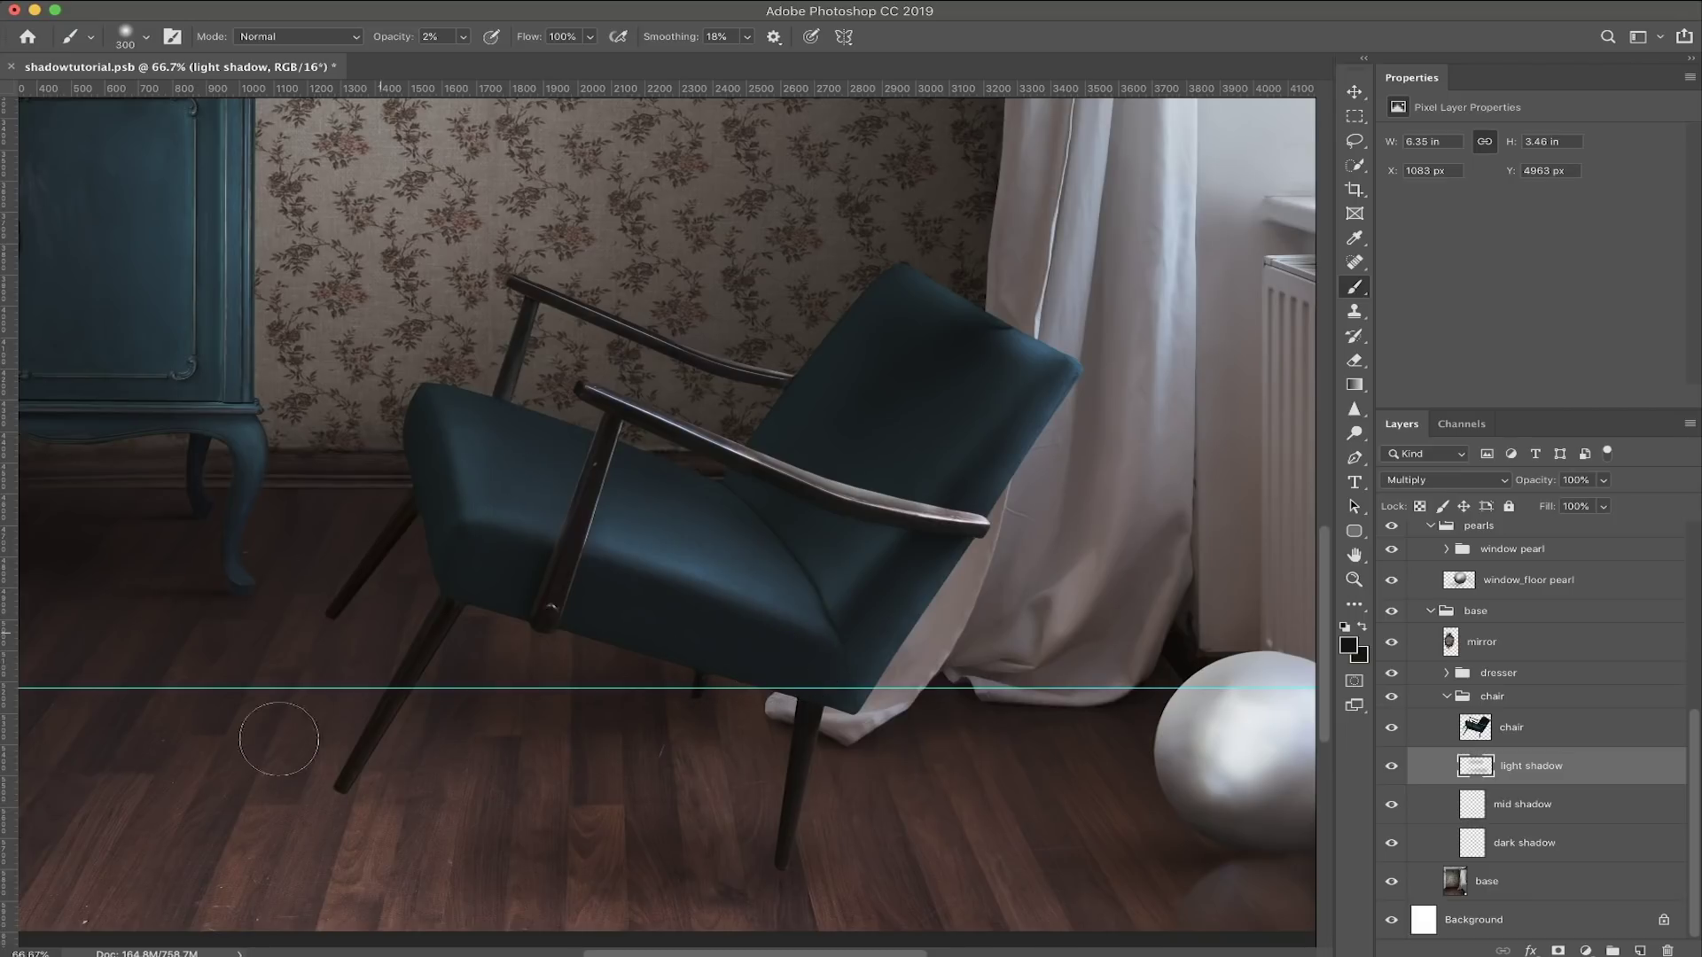
scroll(311, 694, "down", 1)
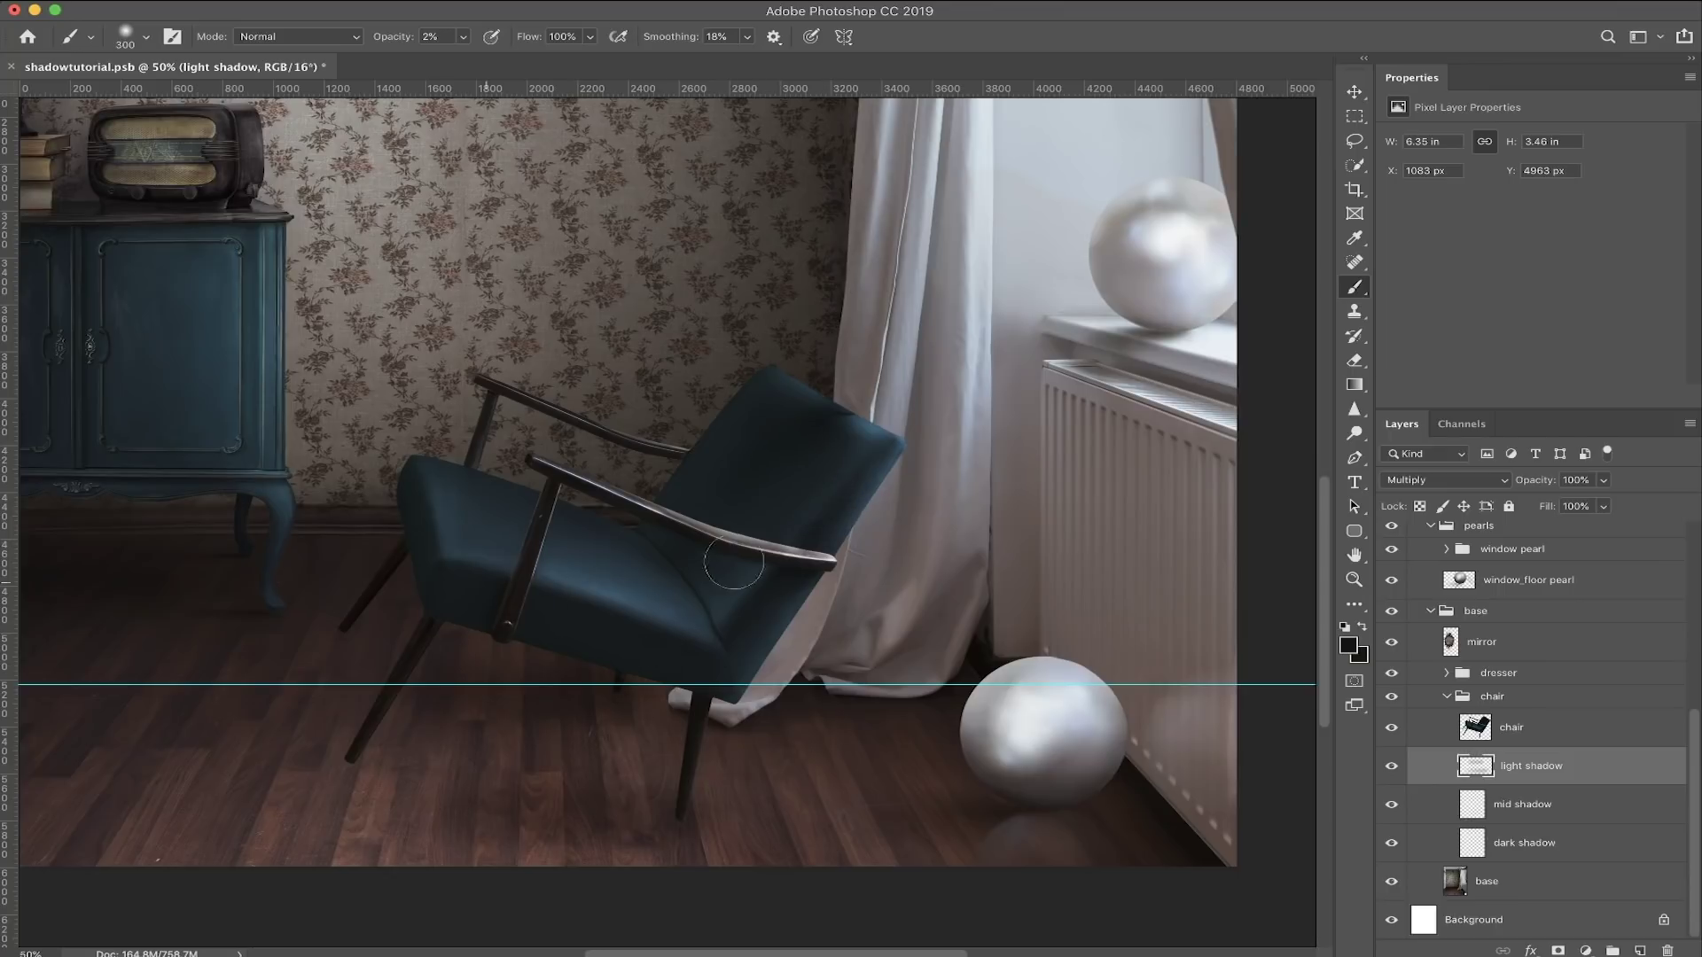
key("v")
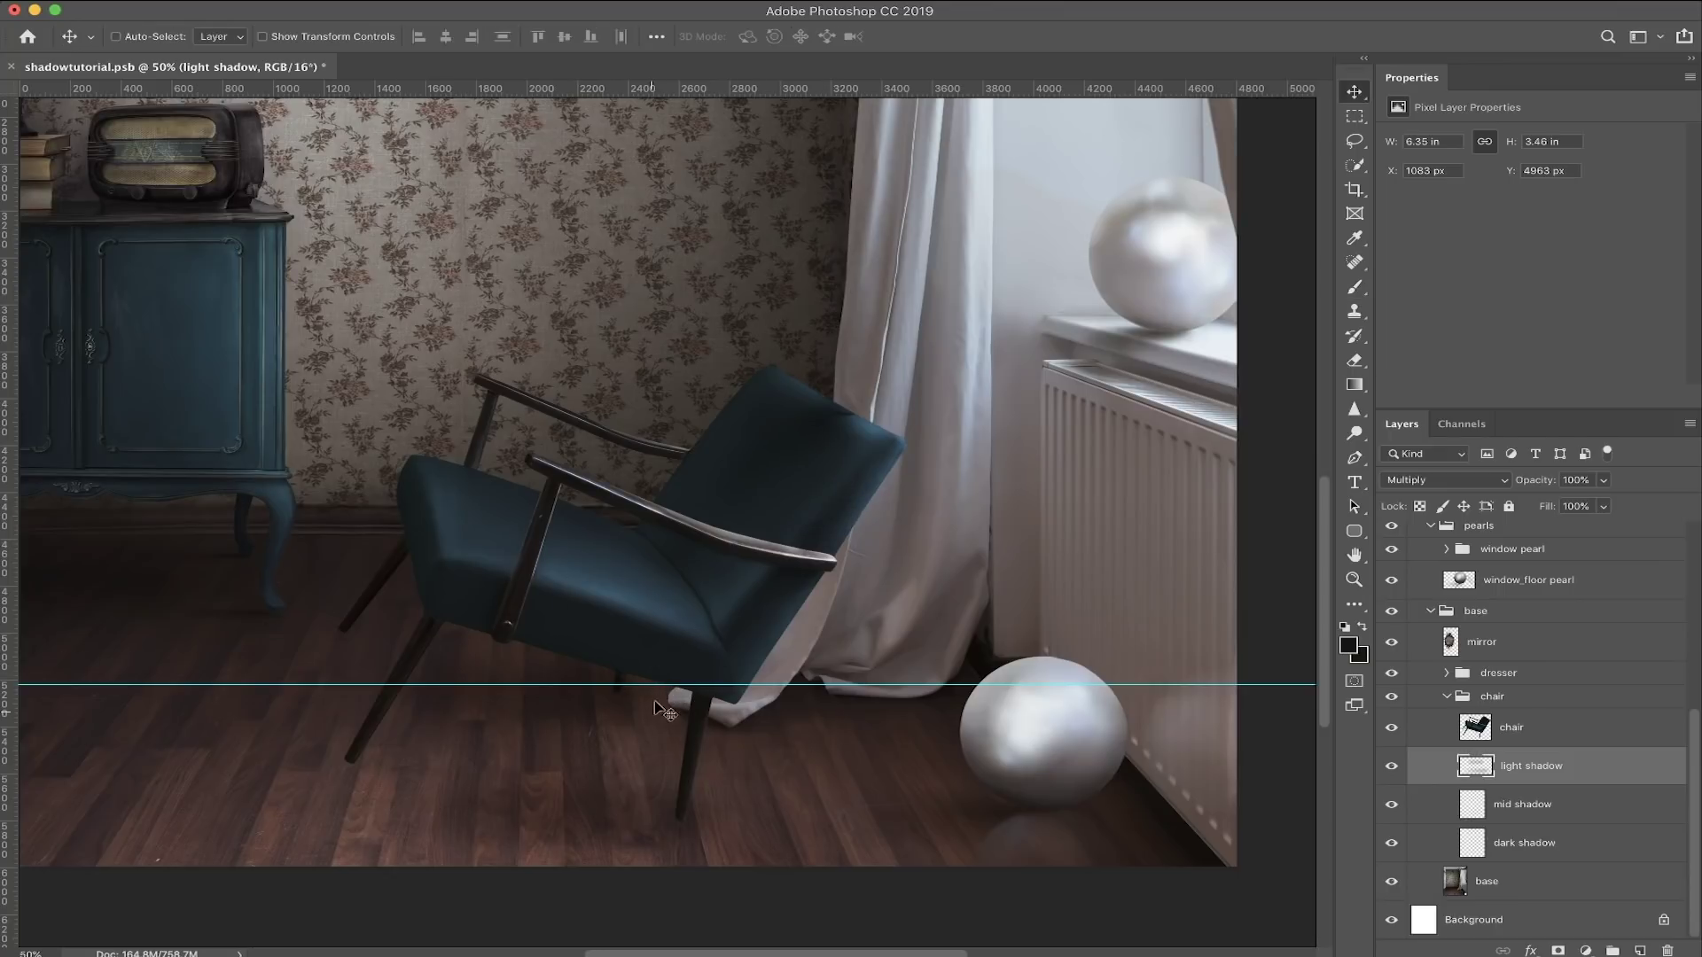
left_click_drag(669, 684, 614, 380)
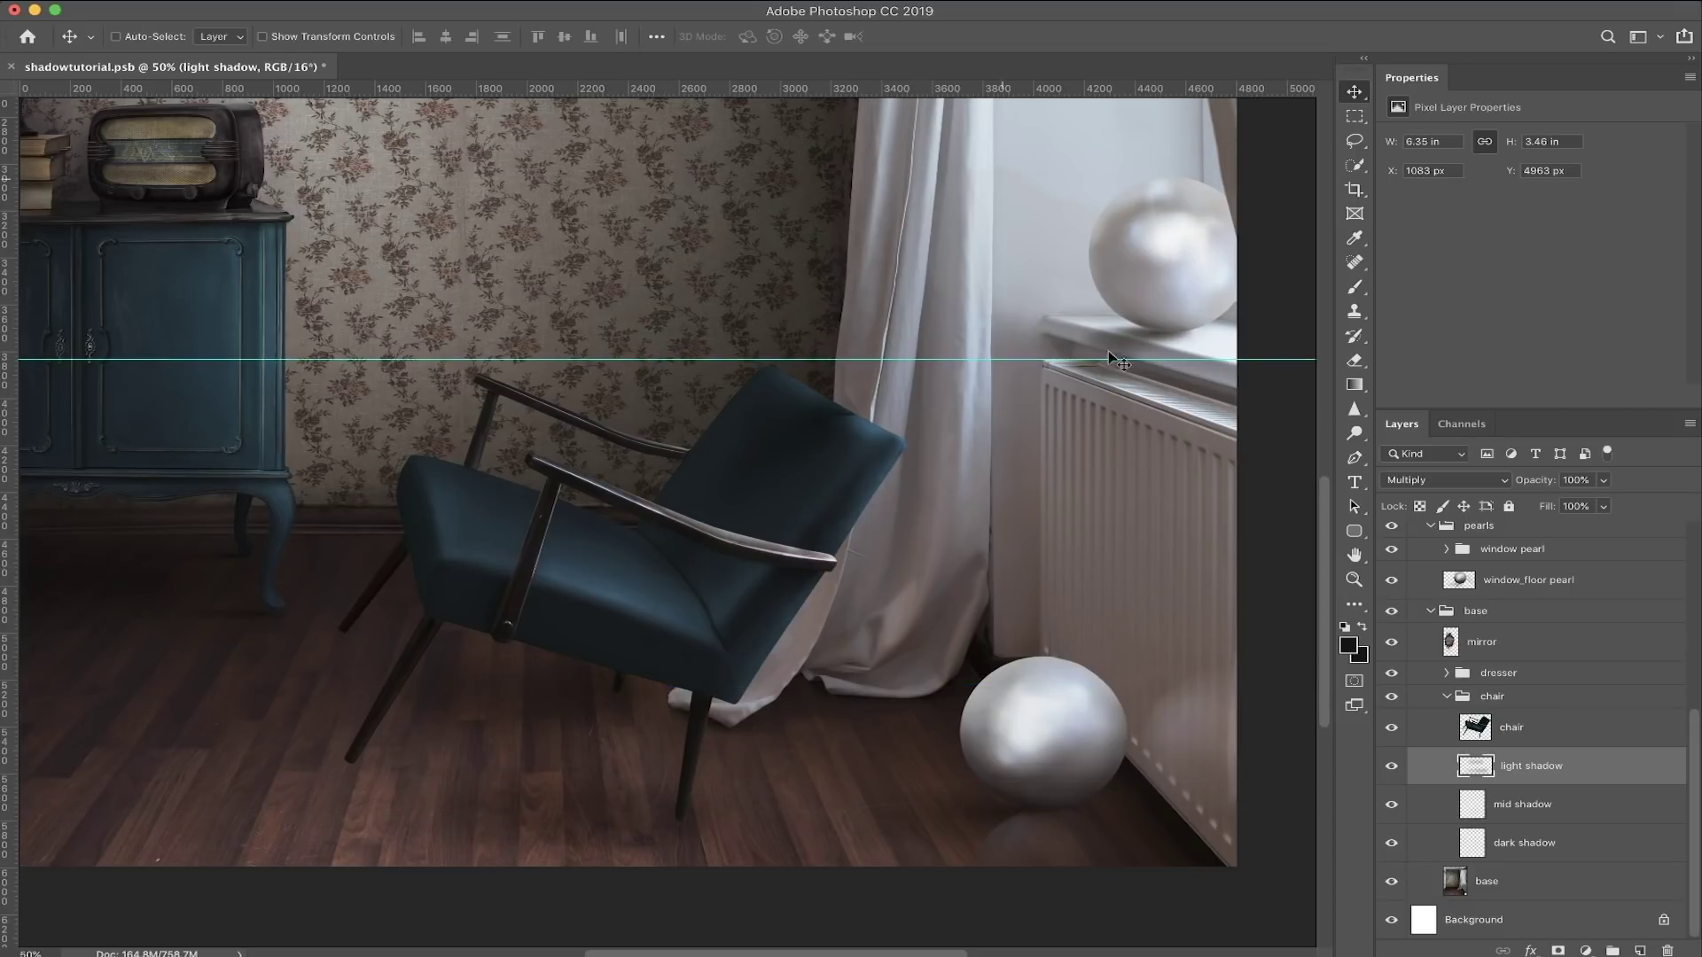
Step: Set the mid shadow layer's blend mode to Multiply
left_click(1551, 809)
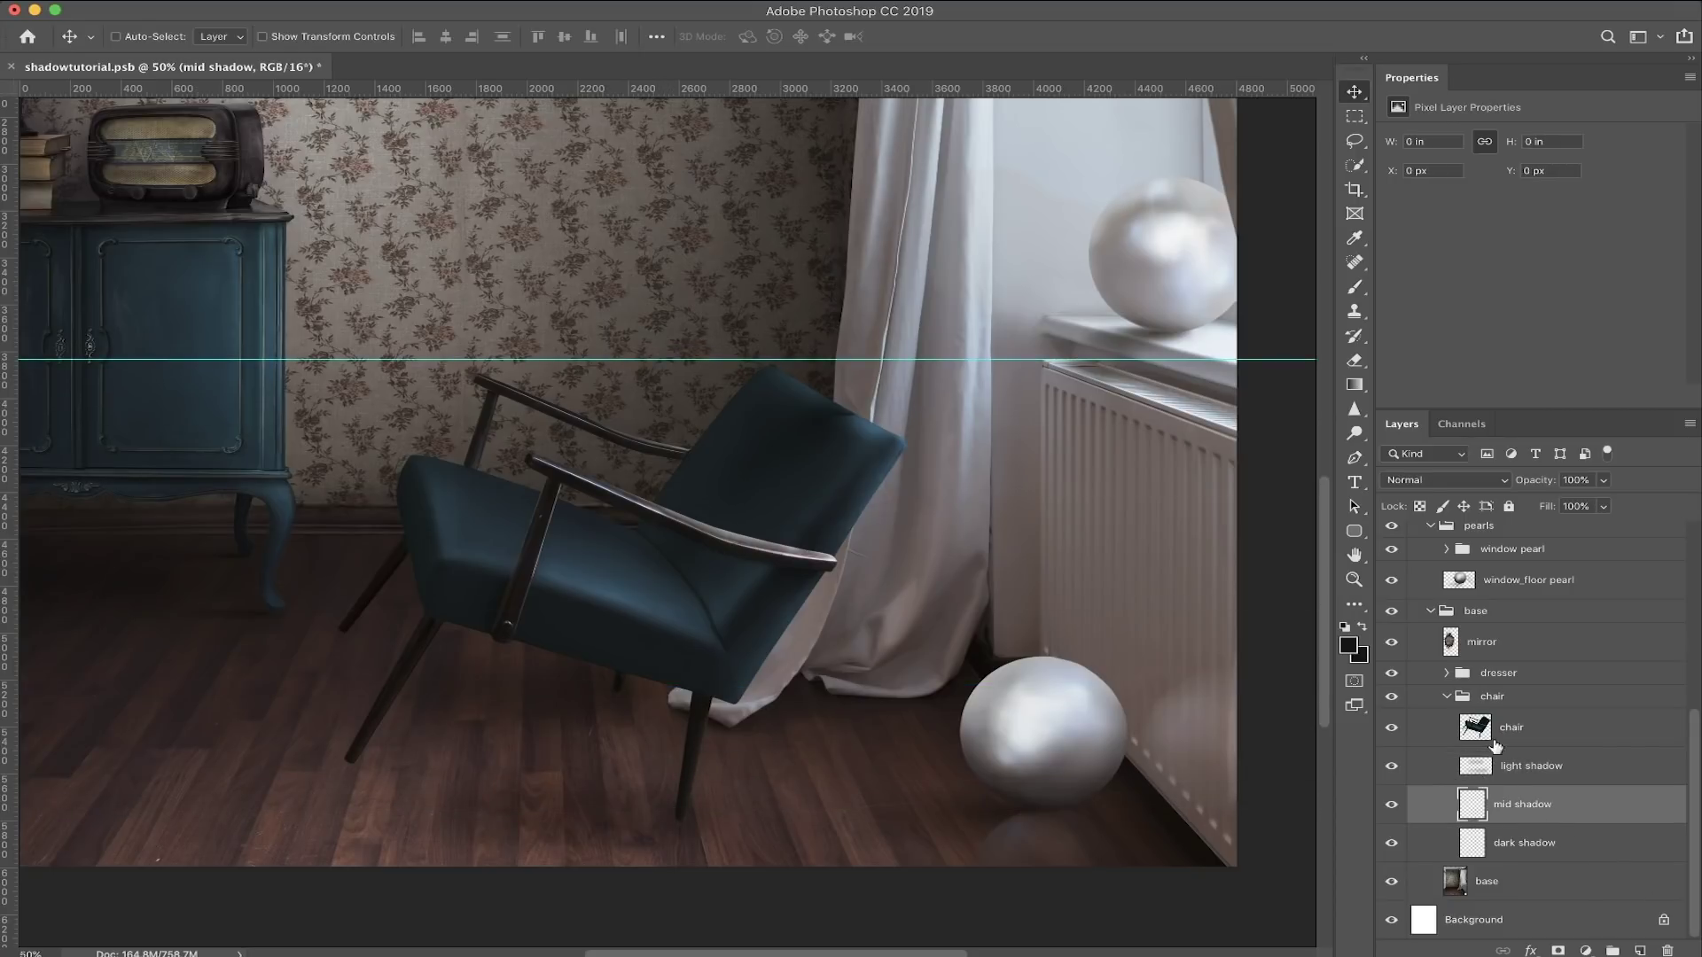
left_click(1443, 483)
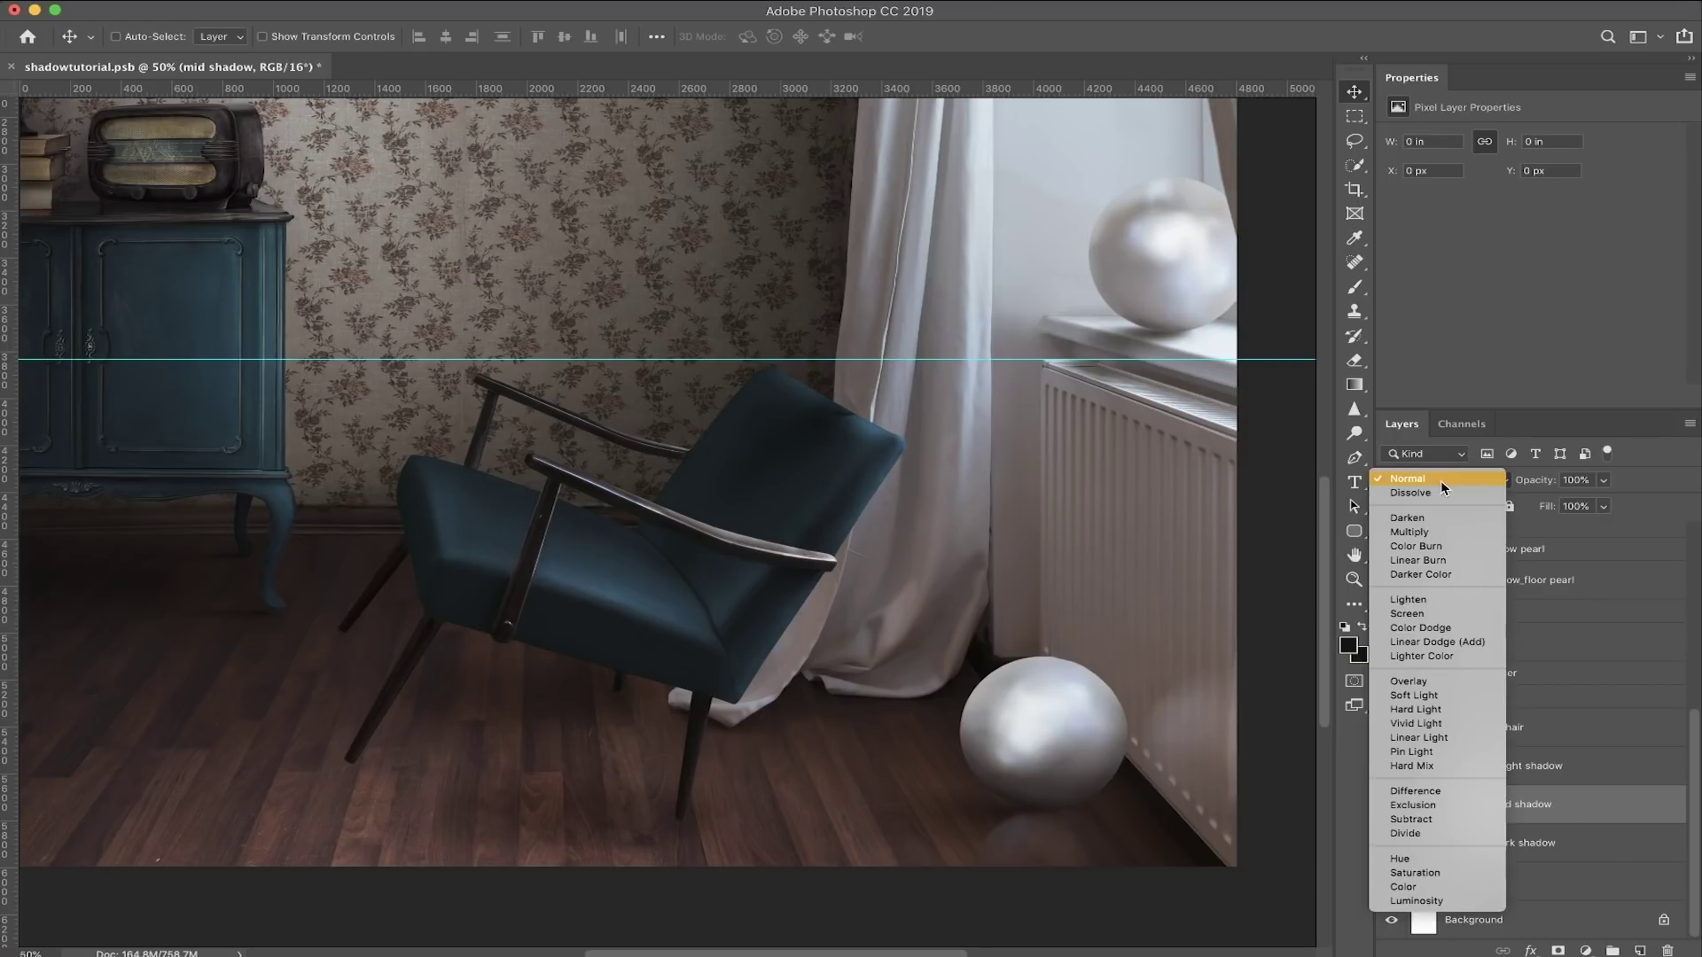
left_click(1439, 529)
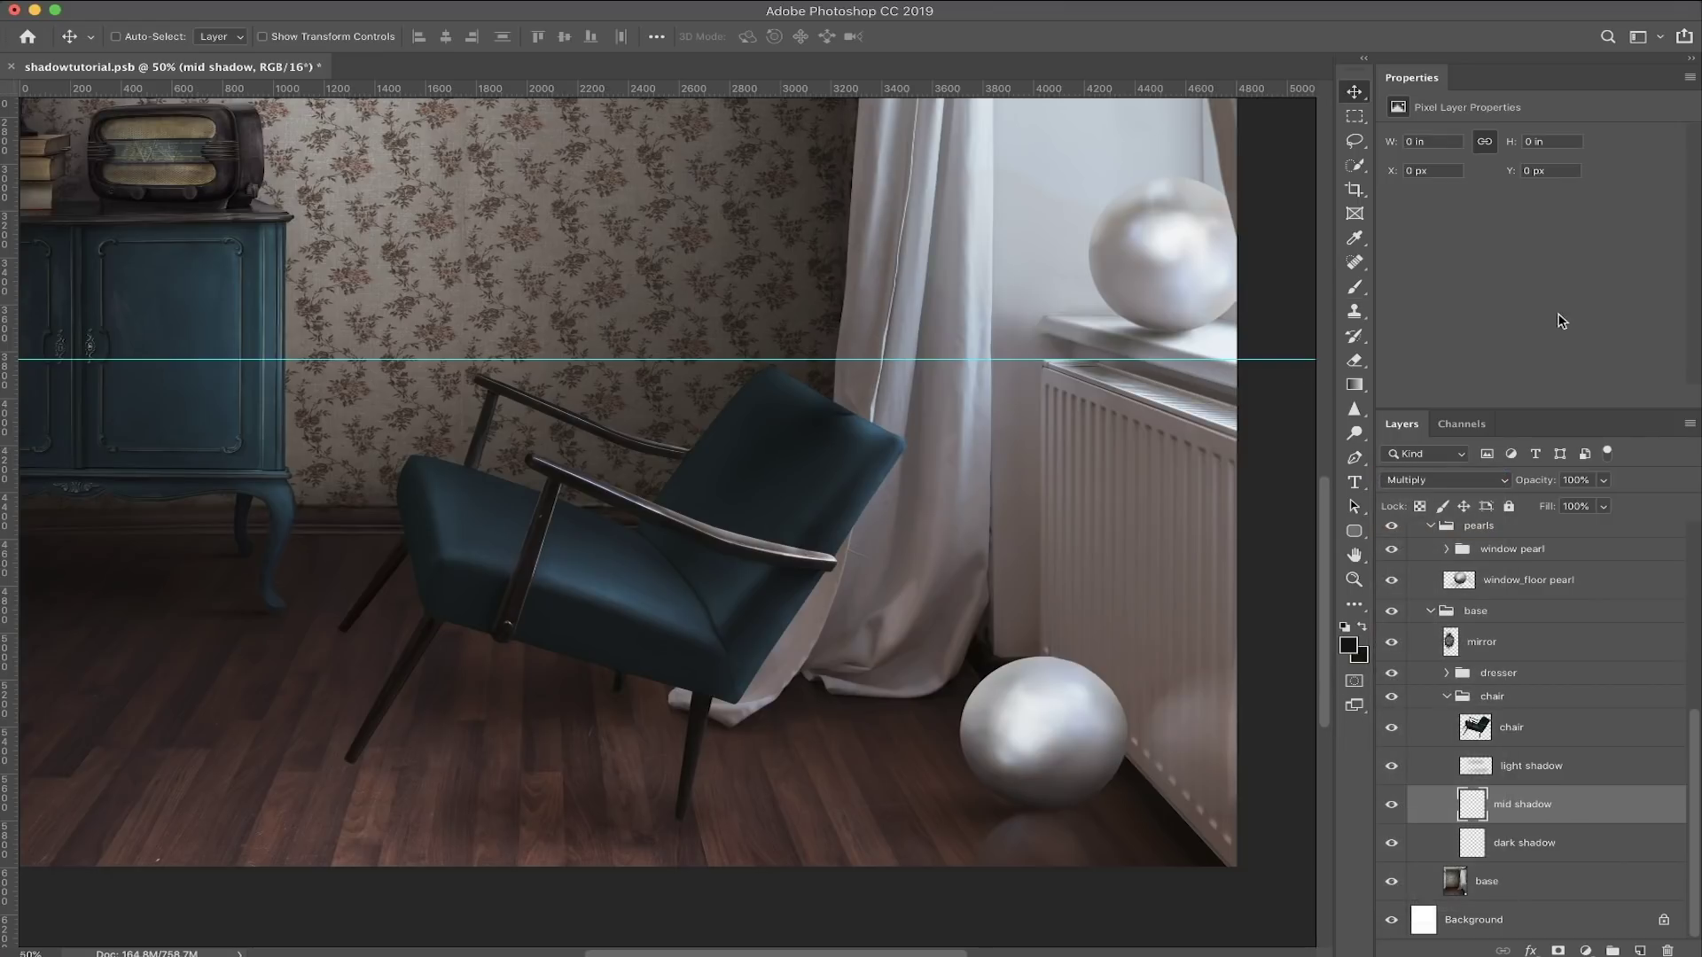
Step: Paint a faint soft-brush shadow at 2% opacity beneath the chair seat and leg bases
left_click(1355, 286)
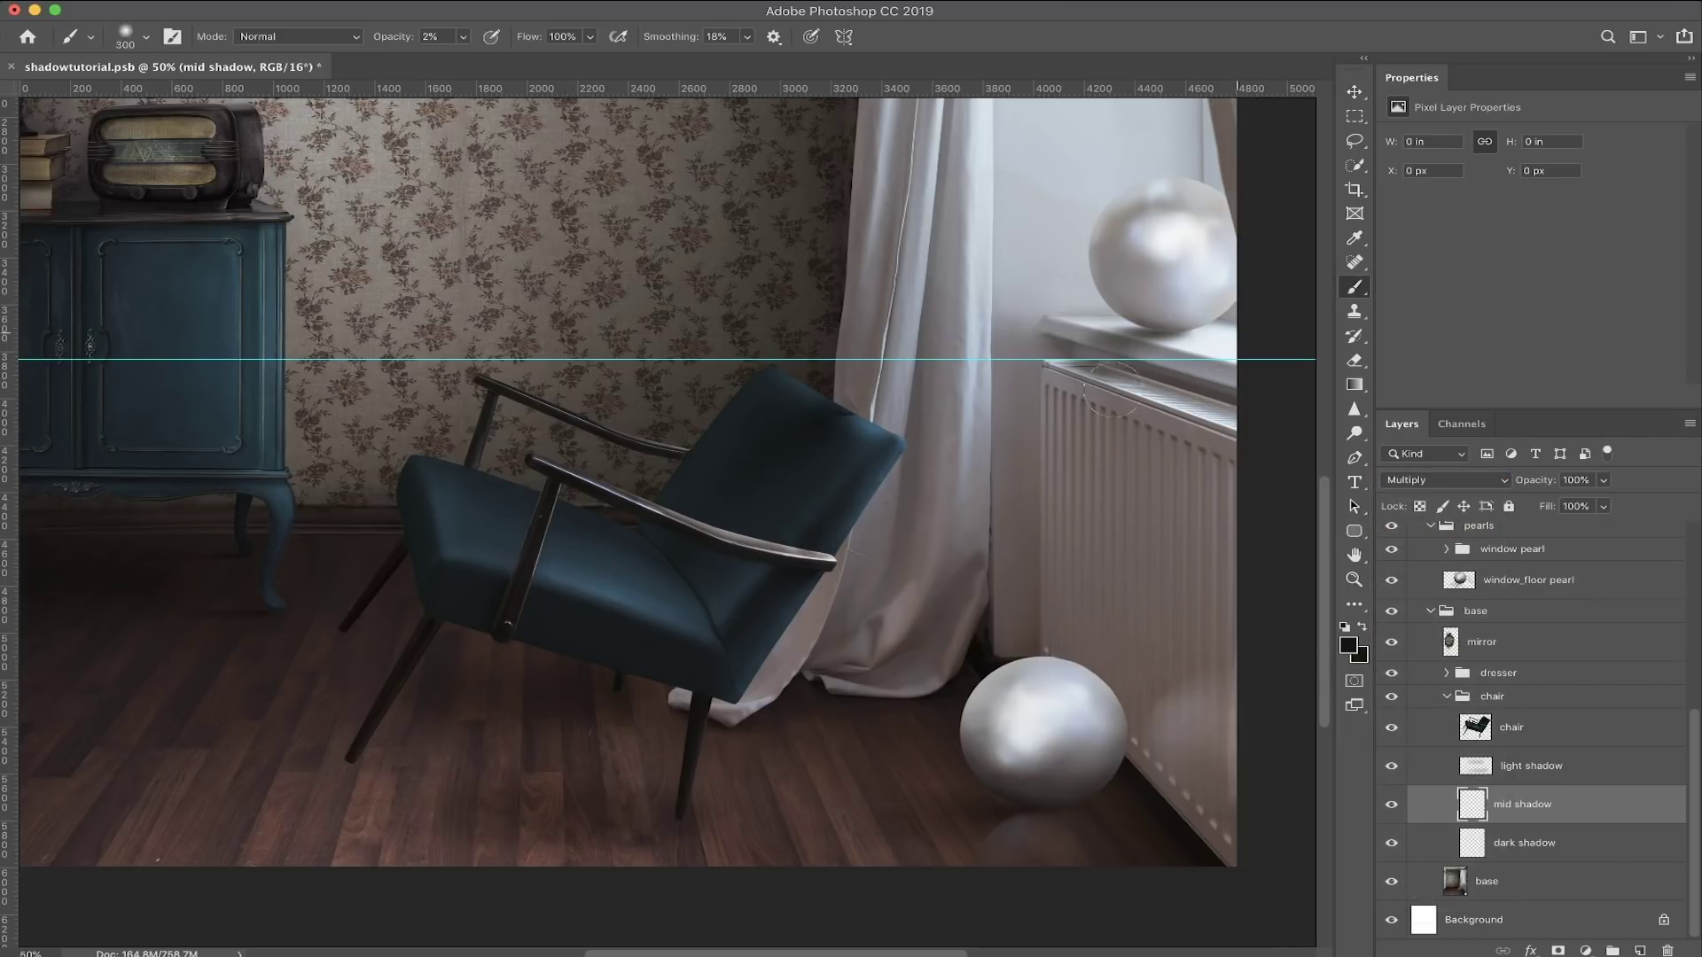
scroll(568, 717, "up", 1)
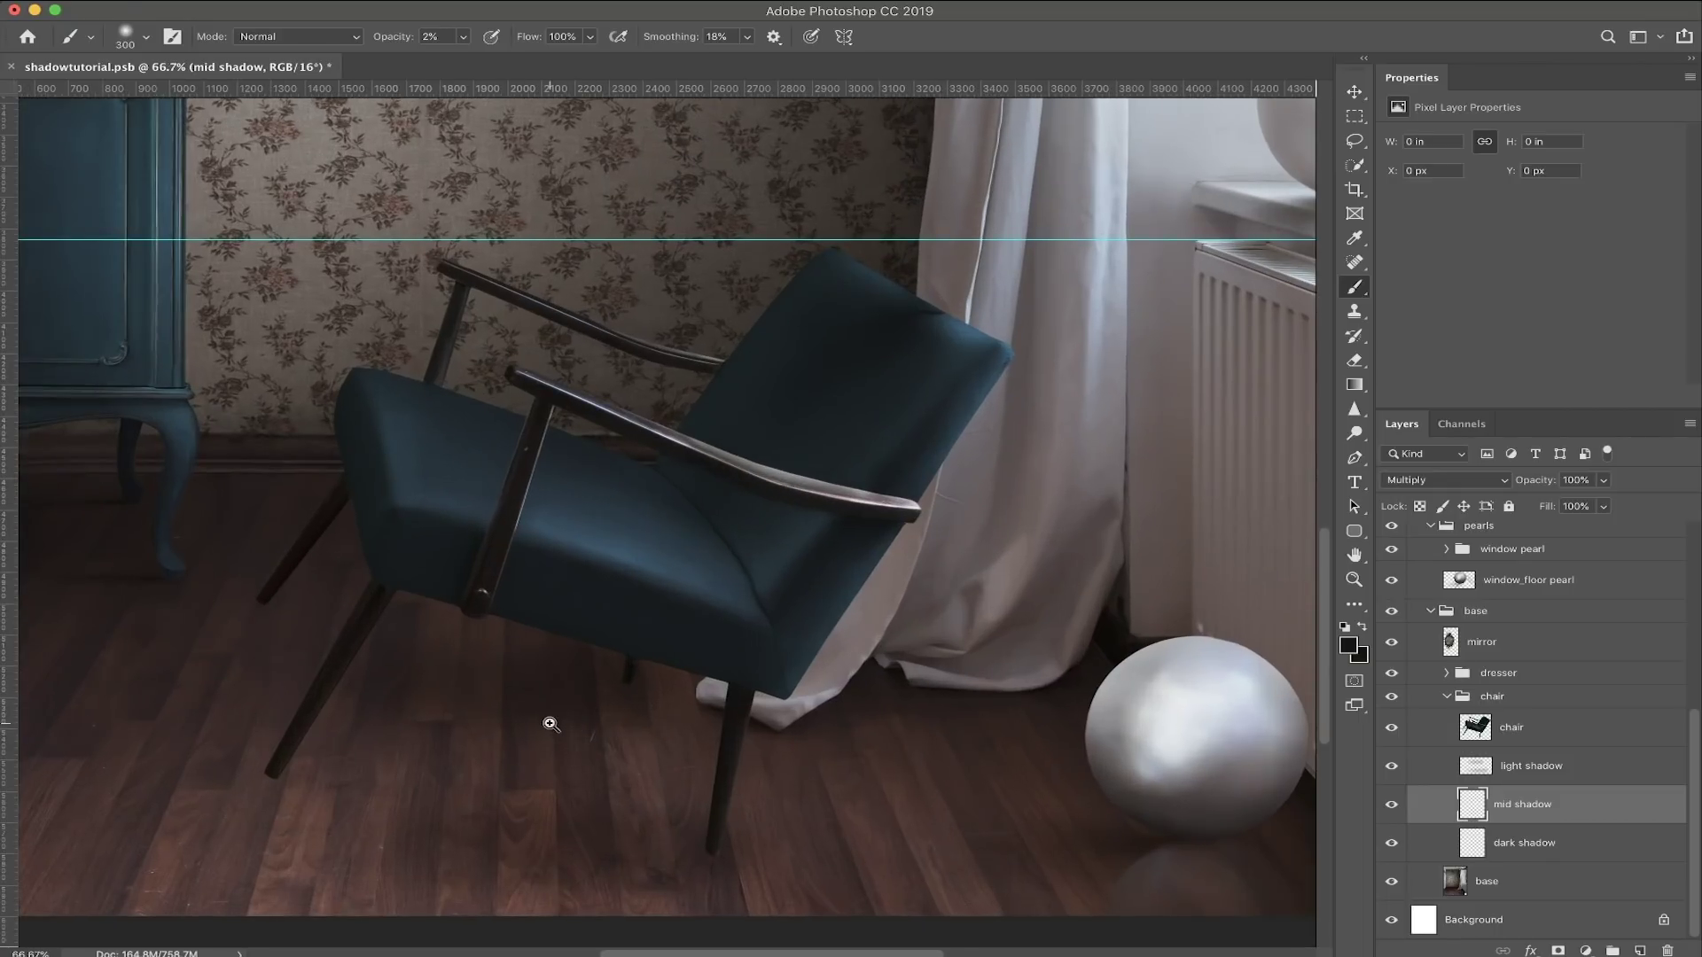
scroll(541, 716, "up", 1)
left_click_drag(563, 718, 753, 700)
key("bracketleft")
key("bracketleft")
key("bracketleft")
key("bracketleft")
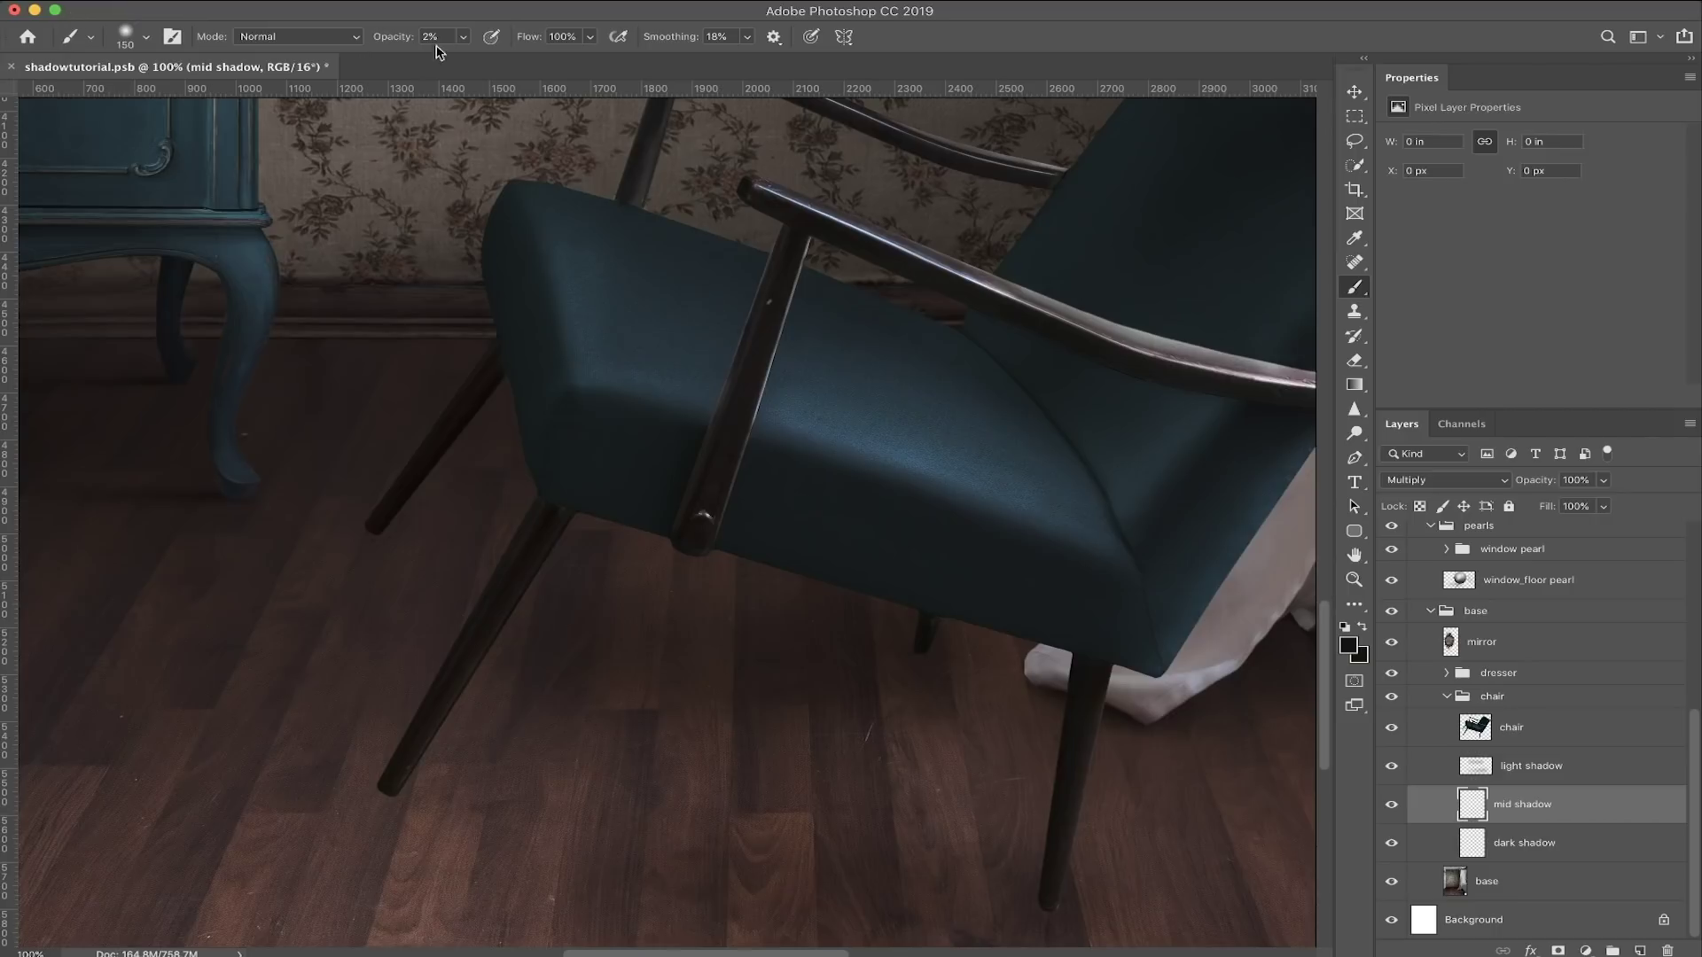
mouse_move(916, 649)
left_mouse_down()
mouse_move(665, 646)
mouse_move(926, 639)
mouse_move(577, 656)
mouse_move(938, 652)
mouse_move(532, 653)
mouse_move(942, 639)
mouse_move(535, 632)
mouse_move(945, 646)
mouse_move(570, 646)
mouse_move(926, 689)
left_mouse_up()
mouse_move(1032, 677)
left_mouse_down()
mouse_move(919, 646)
mouse_move(582, 635)
mouse_move(1007, 741)
mouse_move(1056, 836)
mouse_move(612, 812)
mouse_move(1075, 821)
mouse_move(741, 817)
mouse_move(961, 847)
mouse_move(657, 681)
mouse_move(1038, 848)
mouse_move(1052, 825)
mouse_move(597, 816)
mouse_move(1094, 808)
mouse_move(1060, 828)
mouse_move(771, 842)
mouse_move(1056, 830)
mouse_move(762, 833)
mouse_move(1086, 813)
mouse_move(1044, 833)
mouse_move(813, 839)
mouse_move(904, 817)
mouse_move(1055, 821)
mouse_move(721, 821)
mouse_move(1012, 752)
mouse_move(988, 816)
left_mouse_up()
scroll(1011, 744, "down", 3)
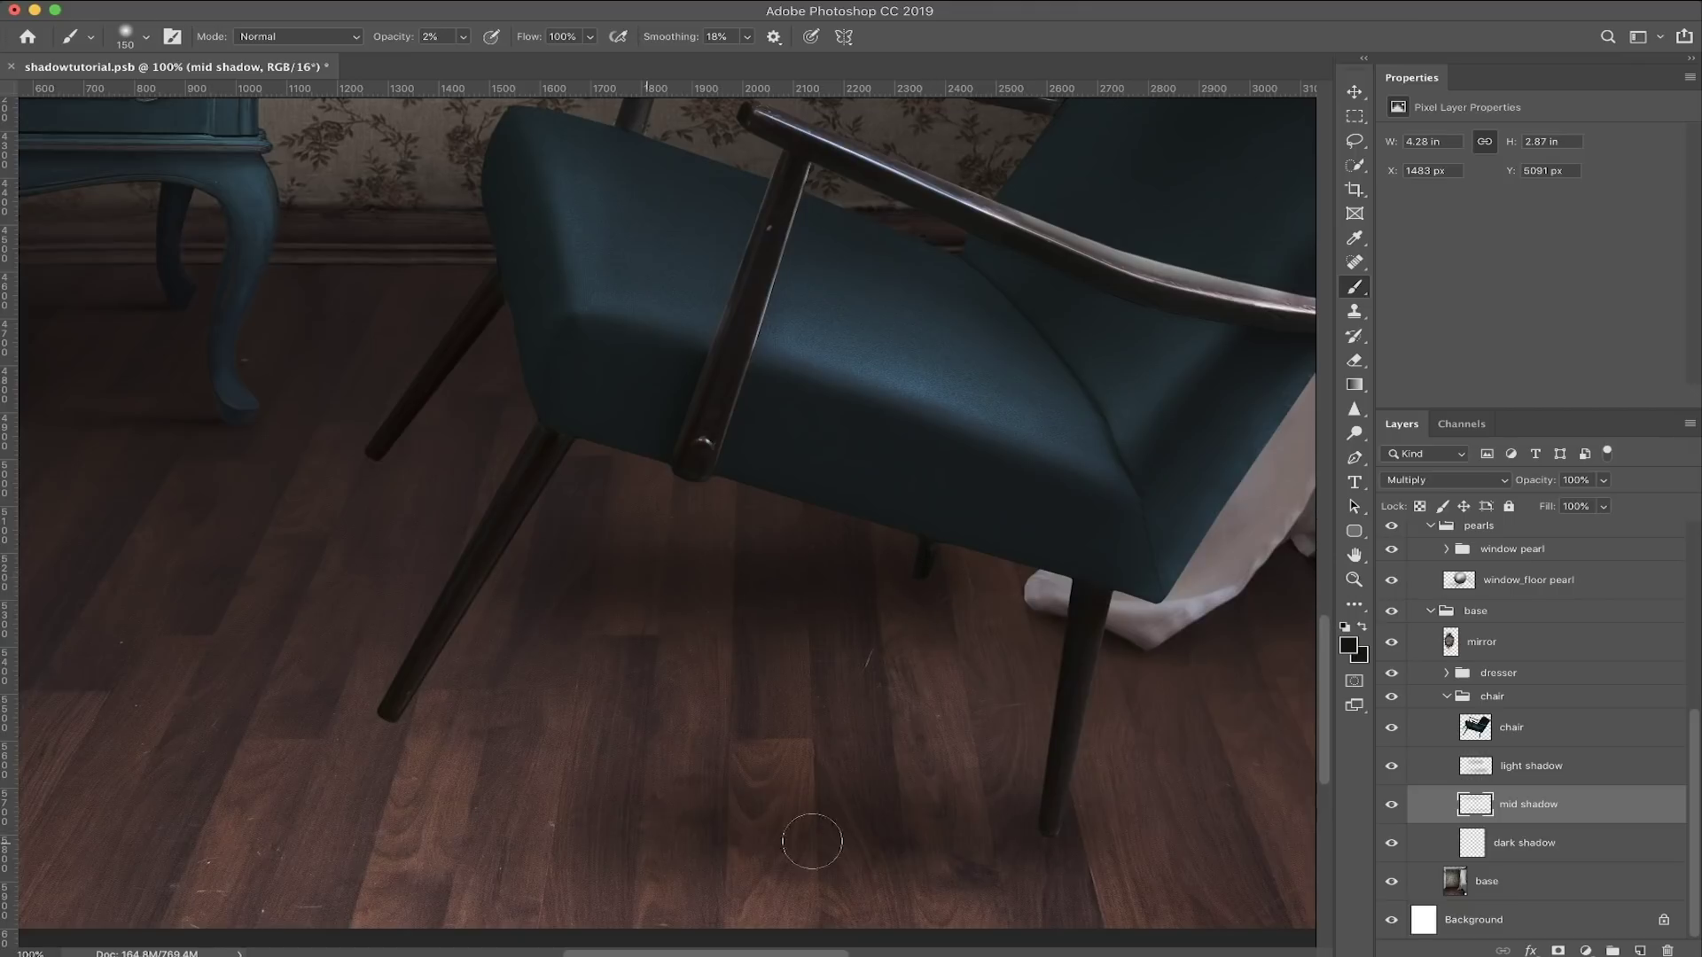
Step: Toggle mid shadow's visibility to compare, then move it above the light shadow layer
left_click(1389, 806)
left_click(1384, 808)
left_click(1385, 808)
left_click(1385, 808)
left_click_drag(1551, 806, 1553, 755)
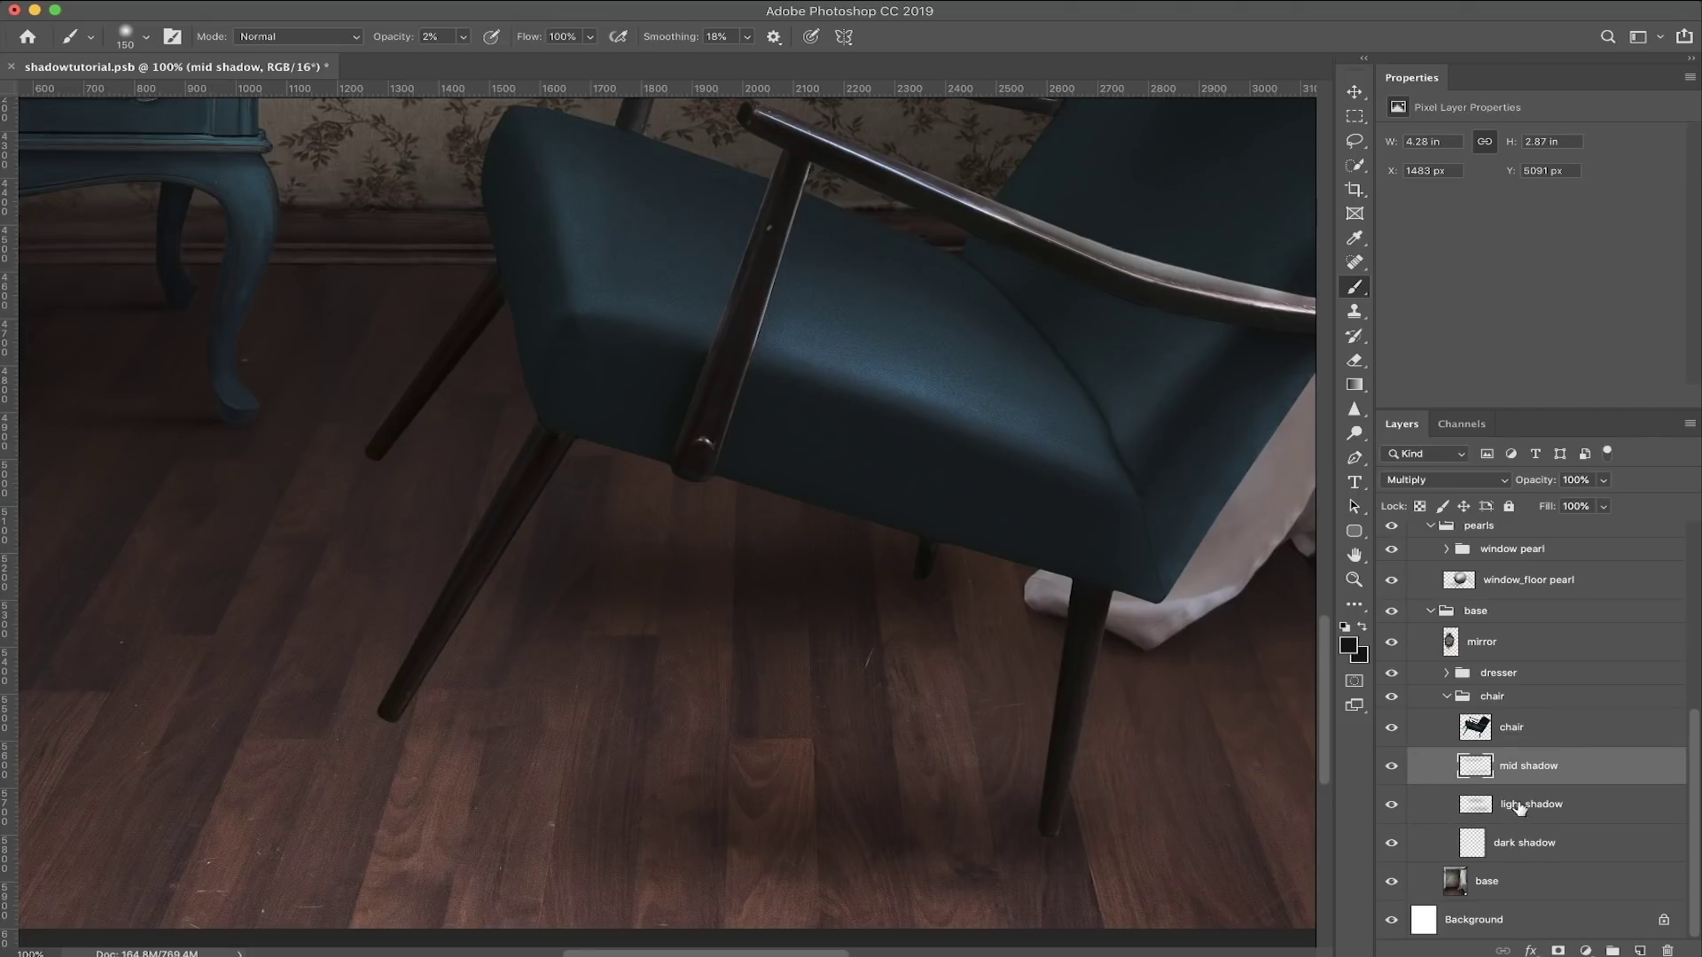
Step: Move the dark shadow layer directly under the chair layer and shrink the brush
left_click(1557, 849)
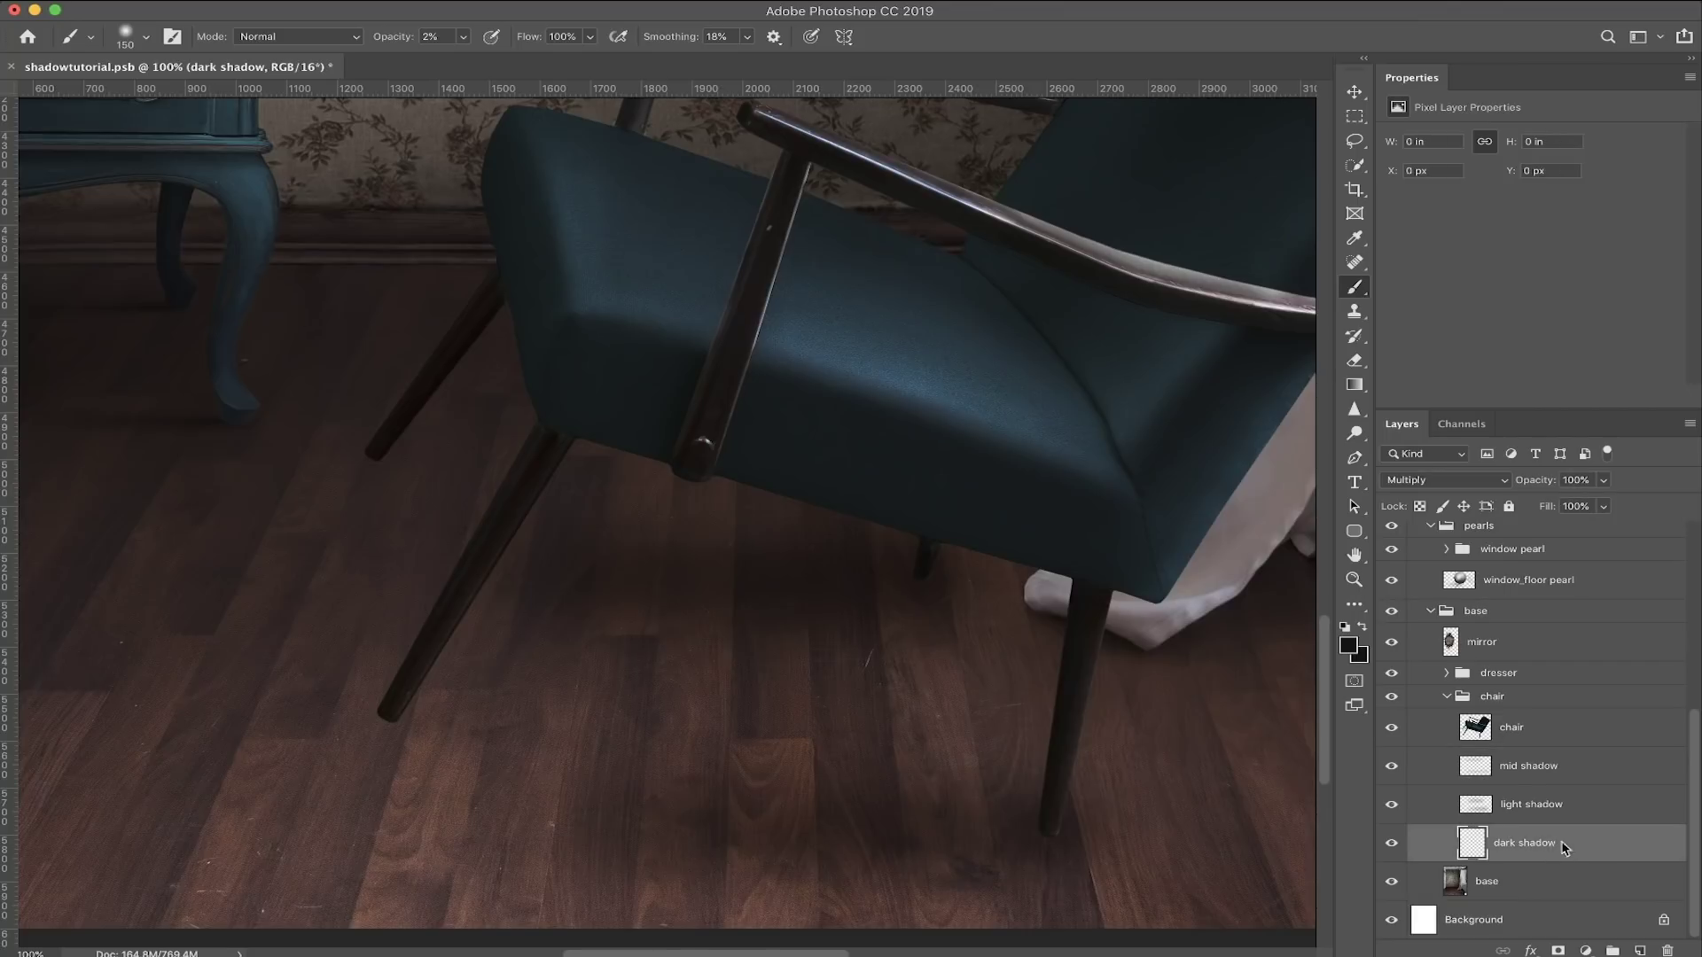
left_click_drag(1596, 845, 1587, 758)
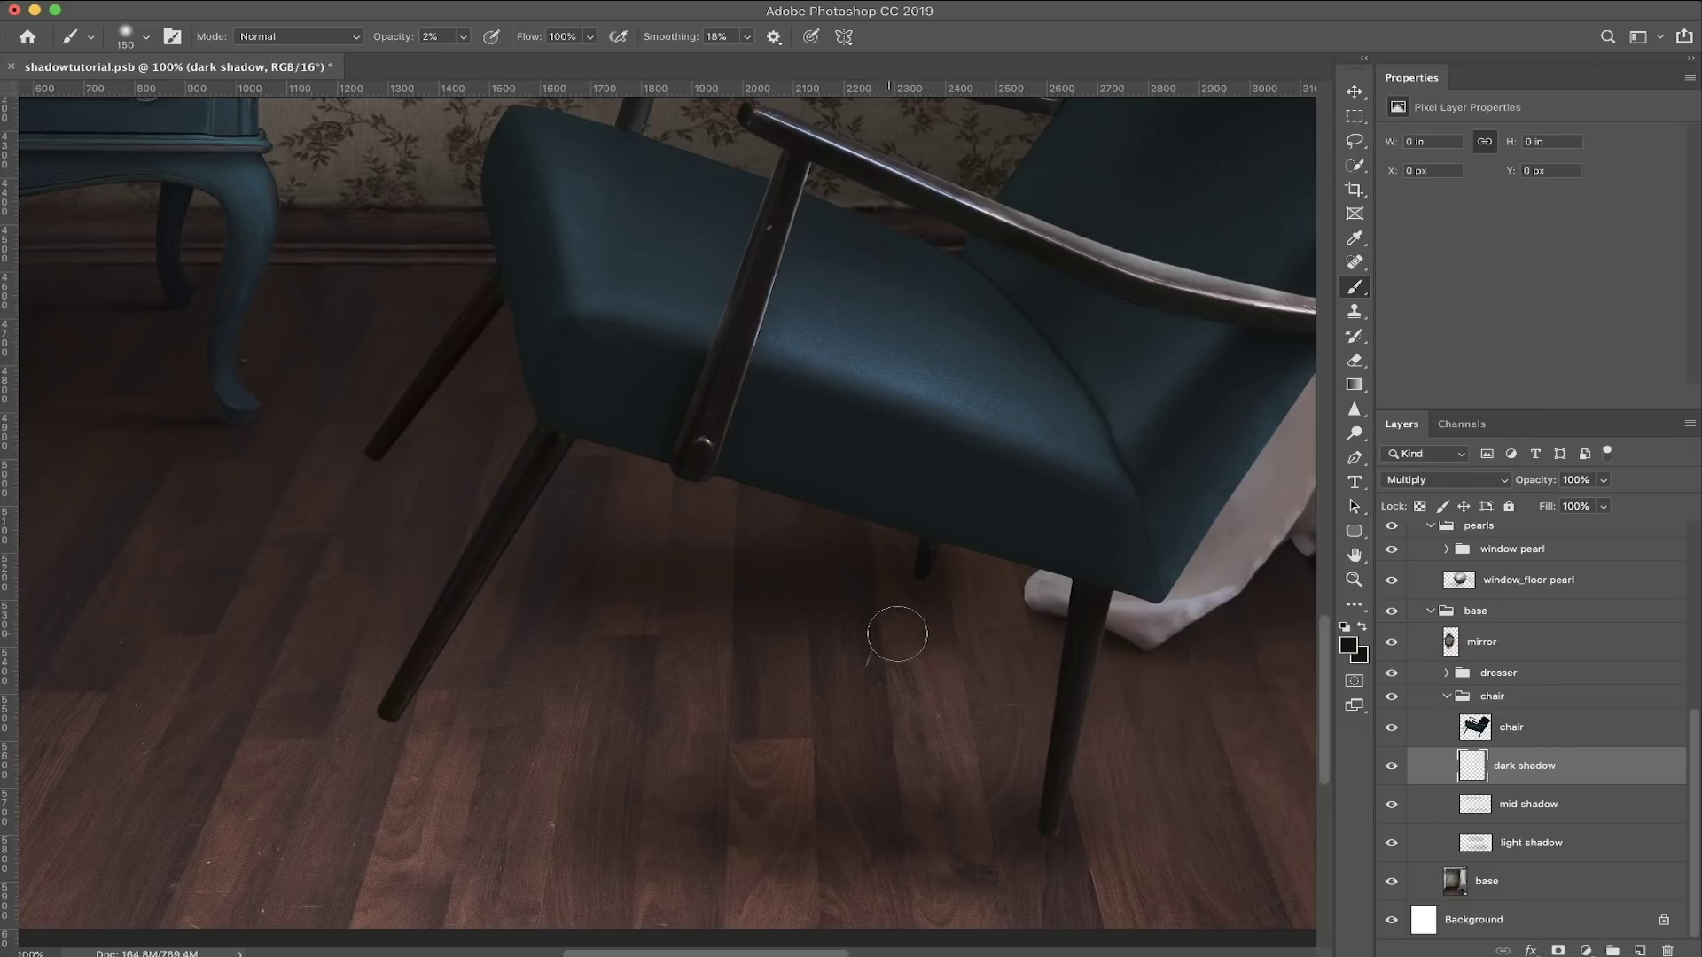
key("bracketleft")
key("bracketleft")
key("bracketleft")
scroll(864, 570, "up", 2)
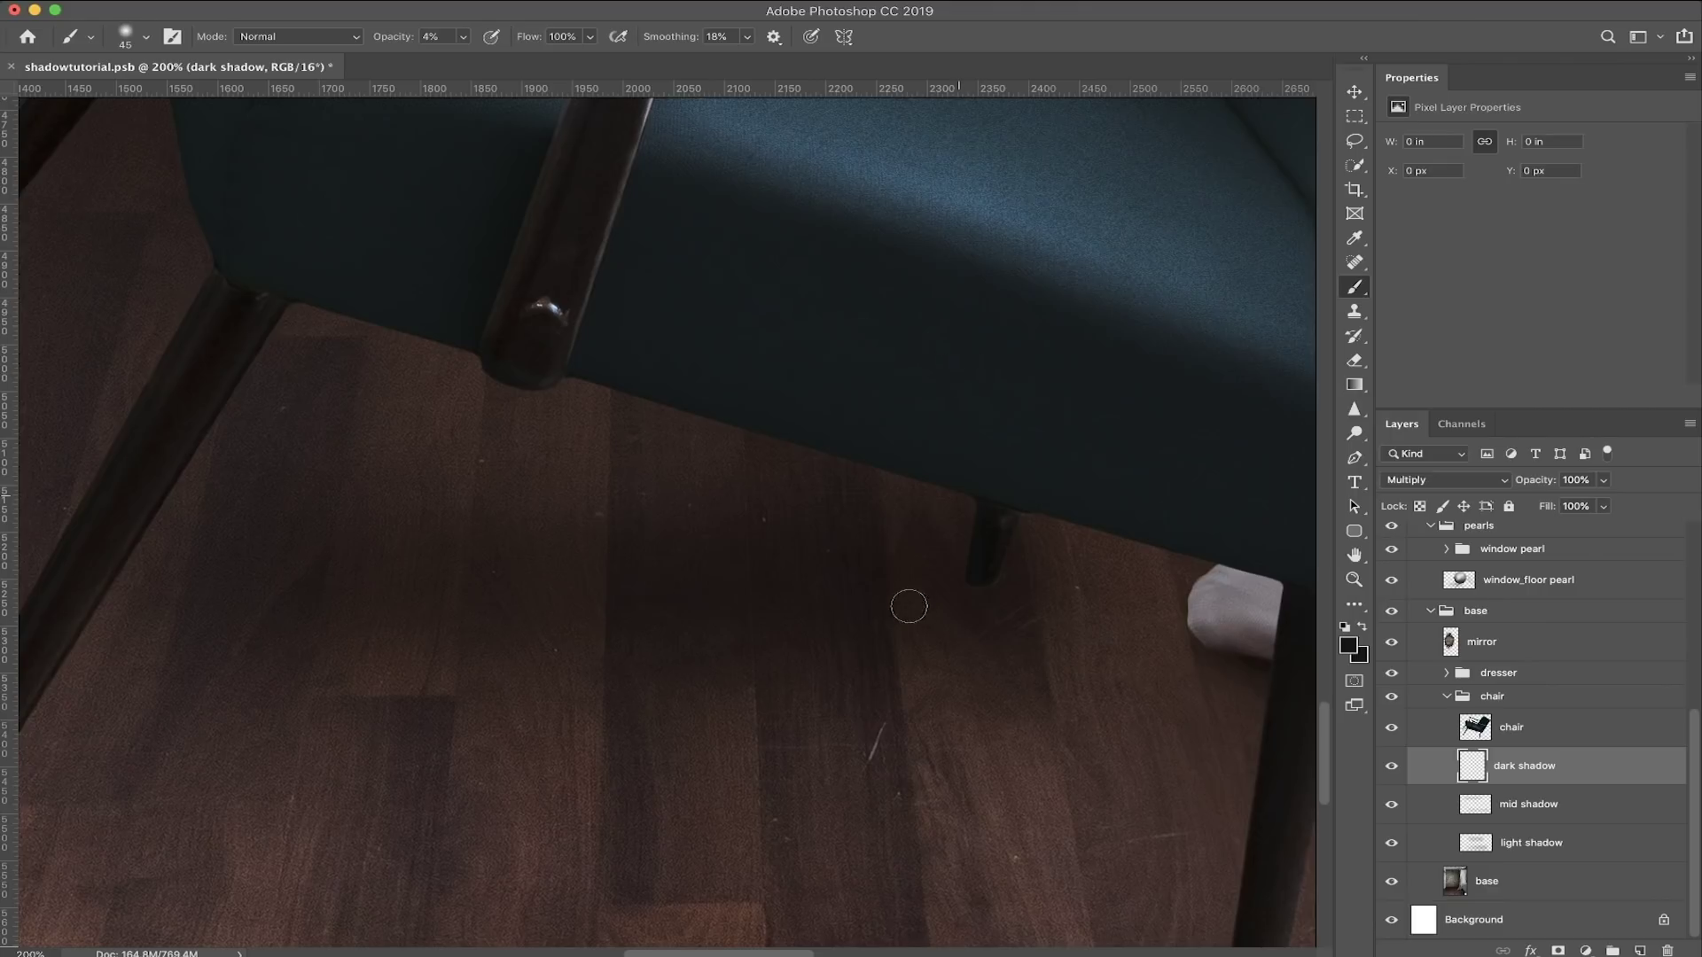
Step: Paint dark shadow at a chair leg's base and along the chair's underside
mouse_move(980, 570)
left_mouse_down()
mouse_move(730, 583)
mouse_move(996, 580)
mouse_move(353, 588)
left_mouse_up()
mouse_move(797, 574)
left_mouse_down()
mouse_move(987, 576)
mouse_move(376, 577)
mouse_move(1033, 577)
mouse_move(762, 577)
mouse_move(878, 600)
left_mouse_up()
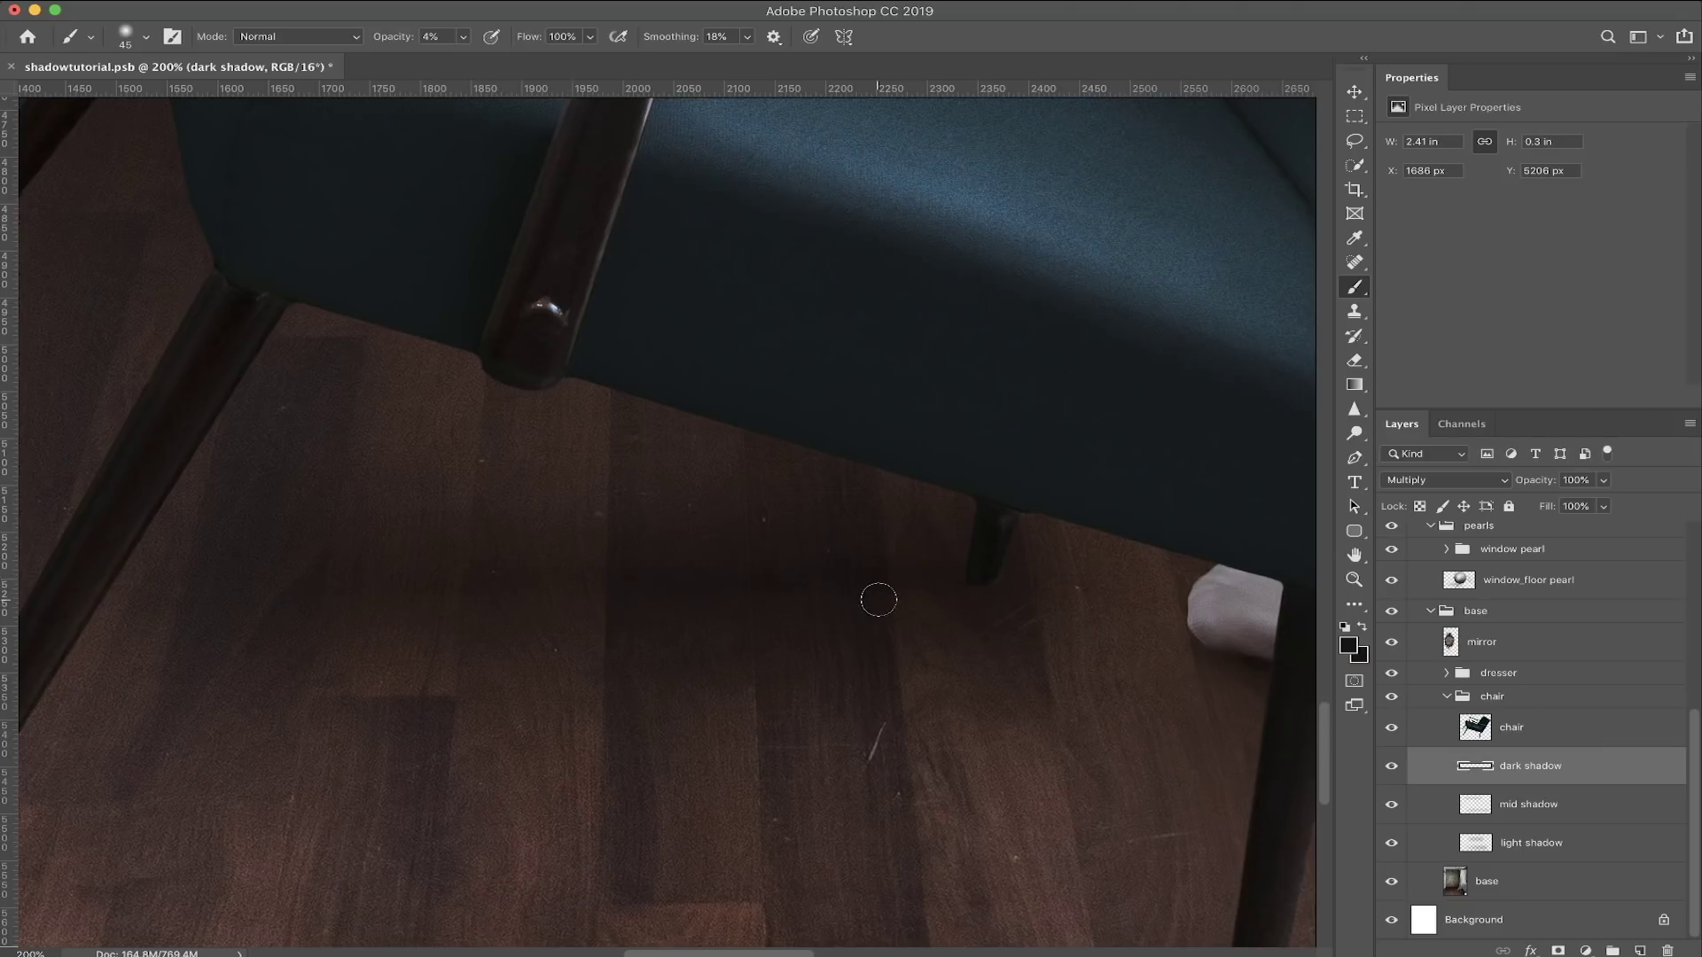
mouse_move(984, 562)
left_mouse_down()
mouse_move(574, 553)
mouse_move(923, 588)
mouse_move(992, 577)
mouse_move(399, 599)
left_mouse_up()
scroll(399, 599, "down", 5)
scroll(1102, 615, "right", 3)
mouse_move(551, 653)
left_mouse_down()
mouse_move(521, 676)
mouse_move(1176, 635)
mouse_move(950, 684)
mouse_move(718, 663)
left_mouse_up()
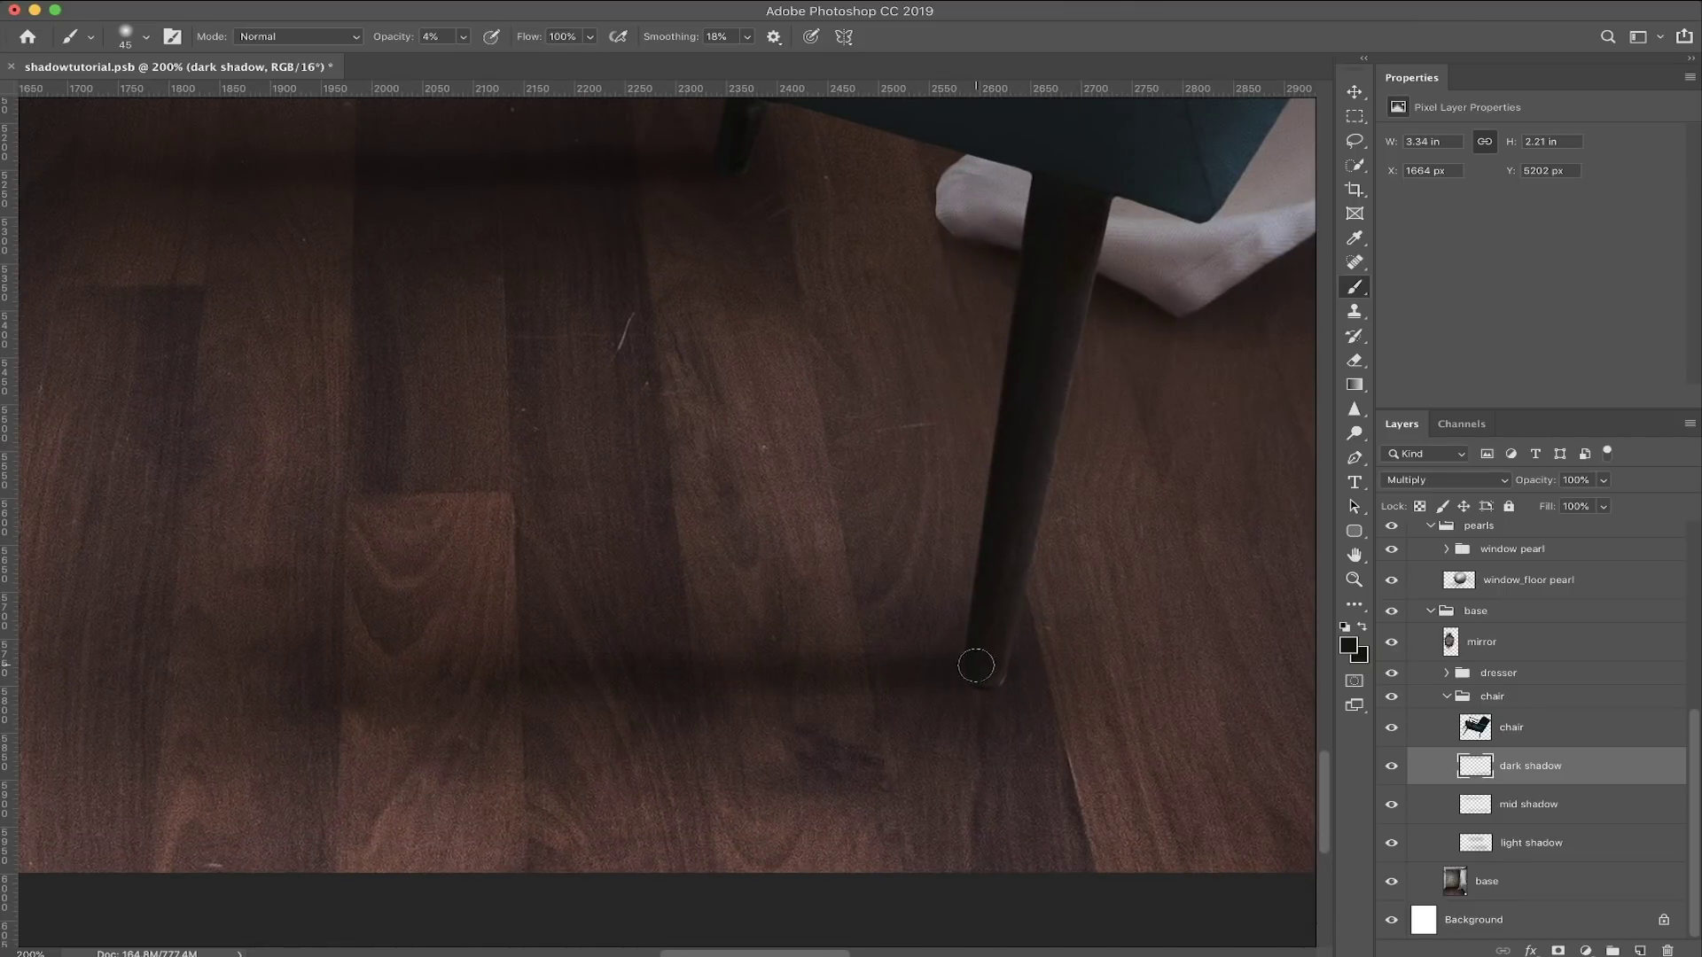
Step: Zoom in on the chair leg base with a smaller brush for fine contact-shadow detail
left_click(564, 614, "alt+super")
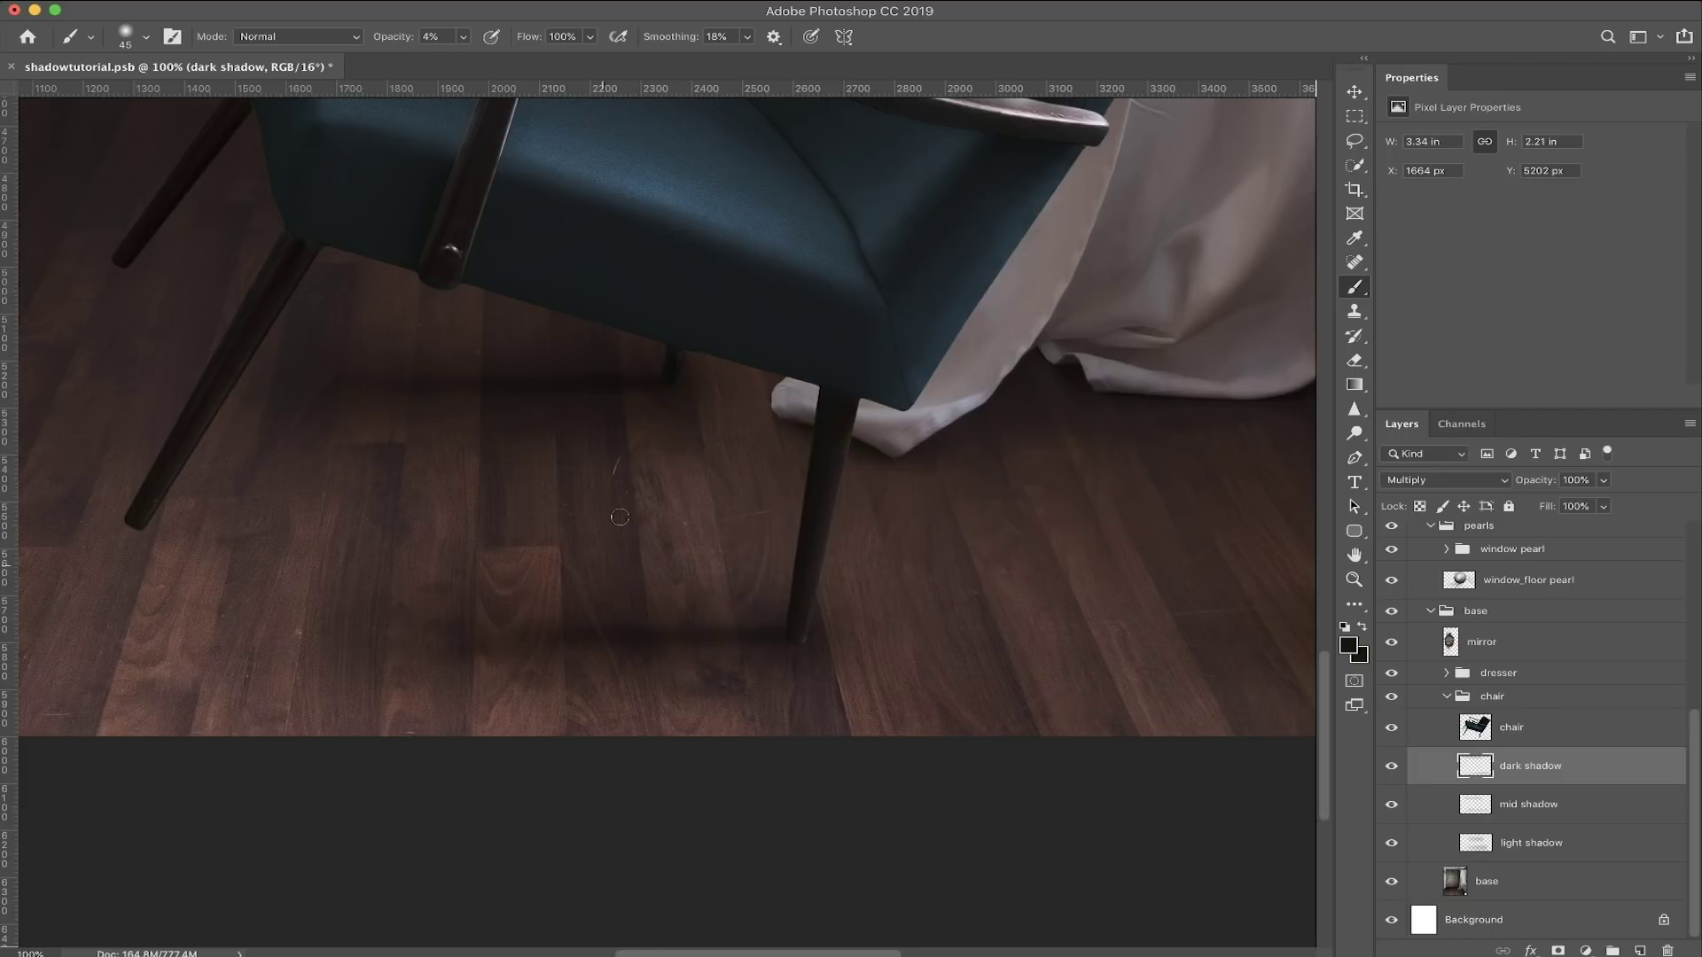
left_click(668, 365, "super")
left_click(665, 369, "super")
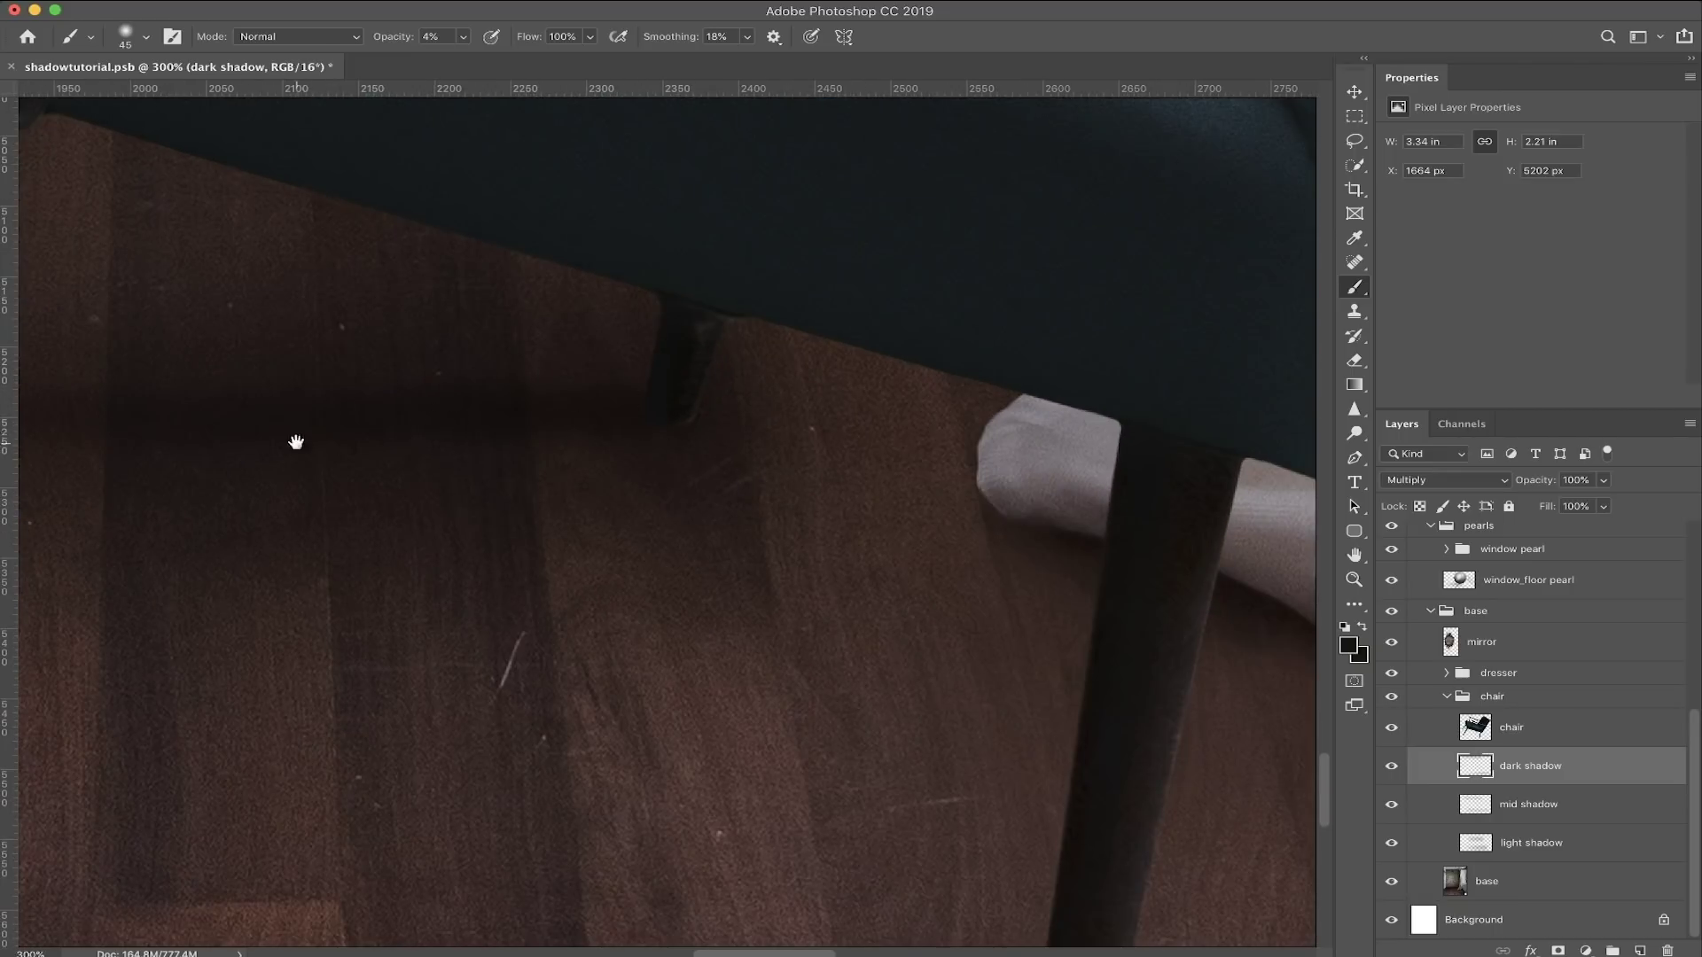
left_click_drag(296, 441, 456, 502)
key("bracketleft")
key("bracketleft")
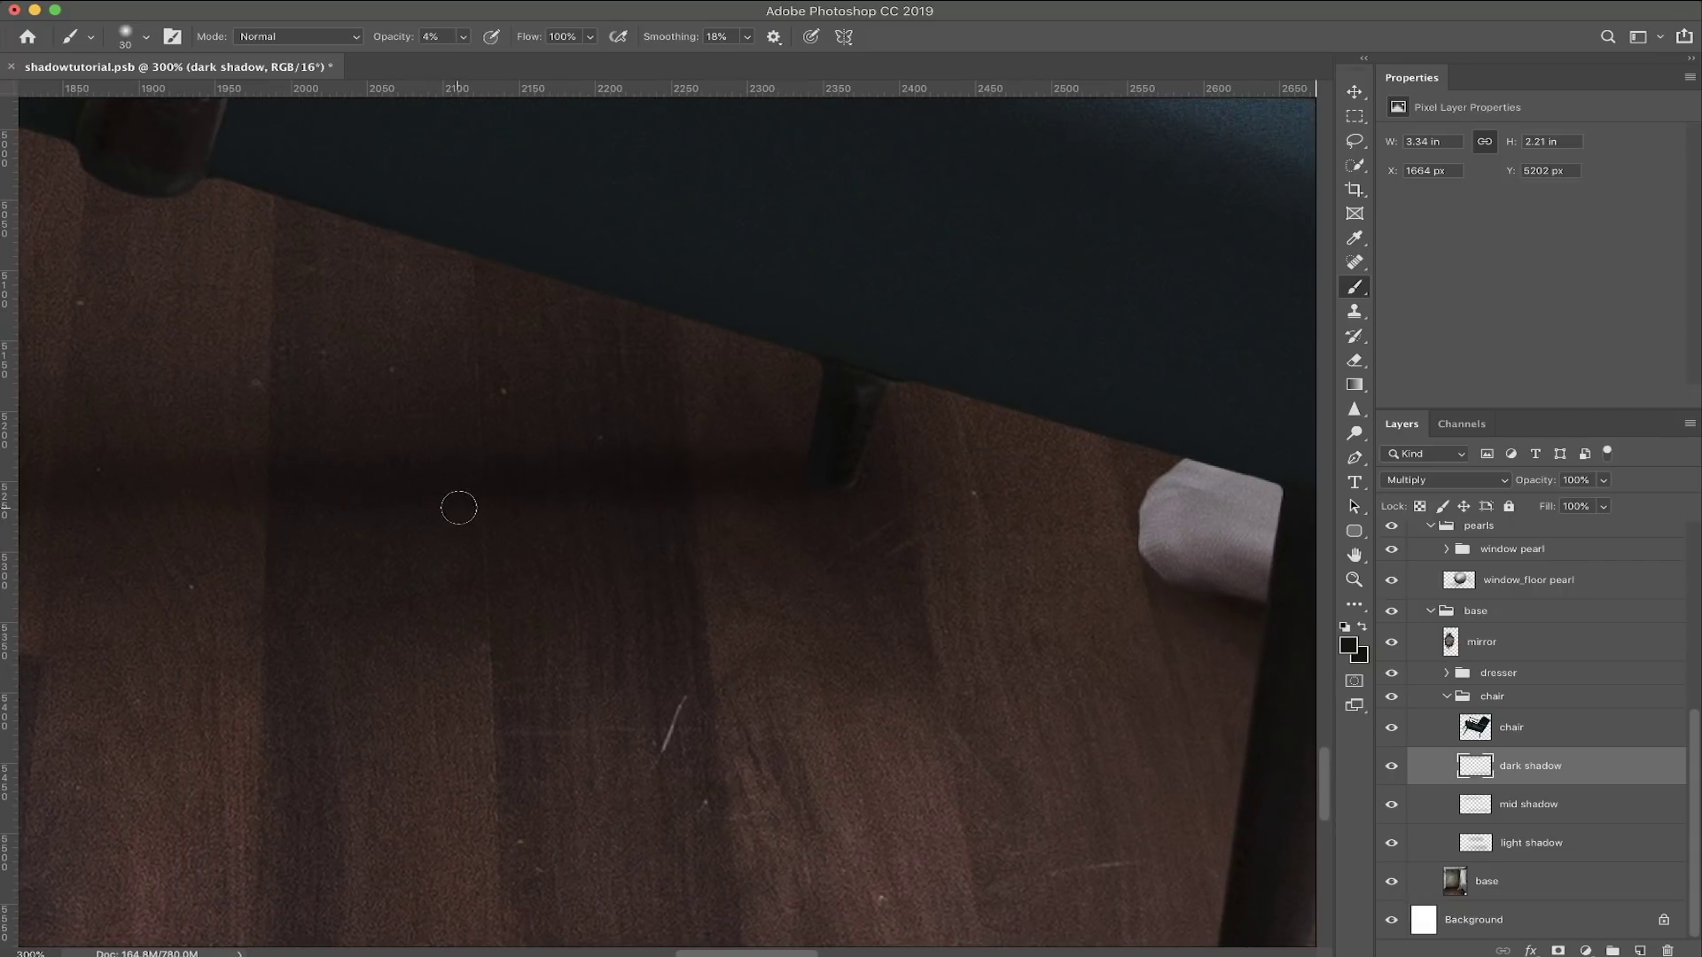
key("bracketleft")
scroll(1100, 714, "down", 8)
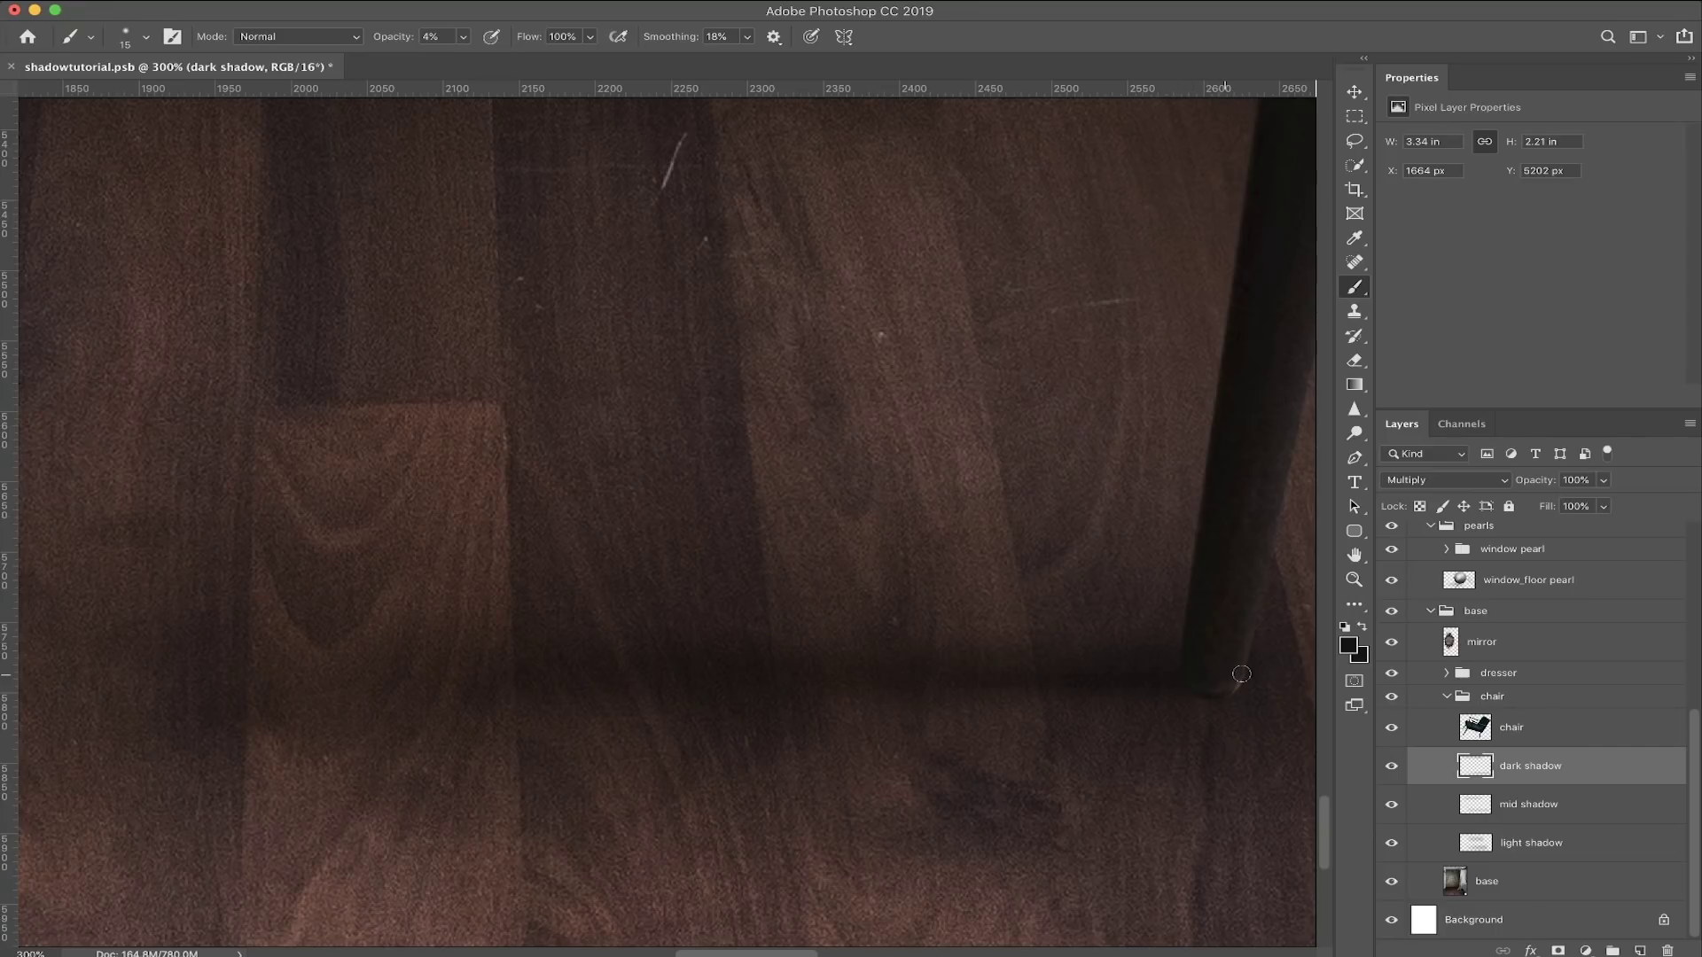
left_click(892, 562, "alt+super")
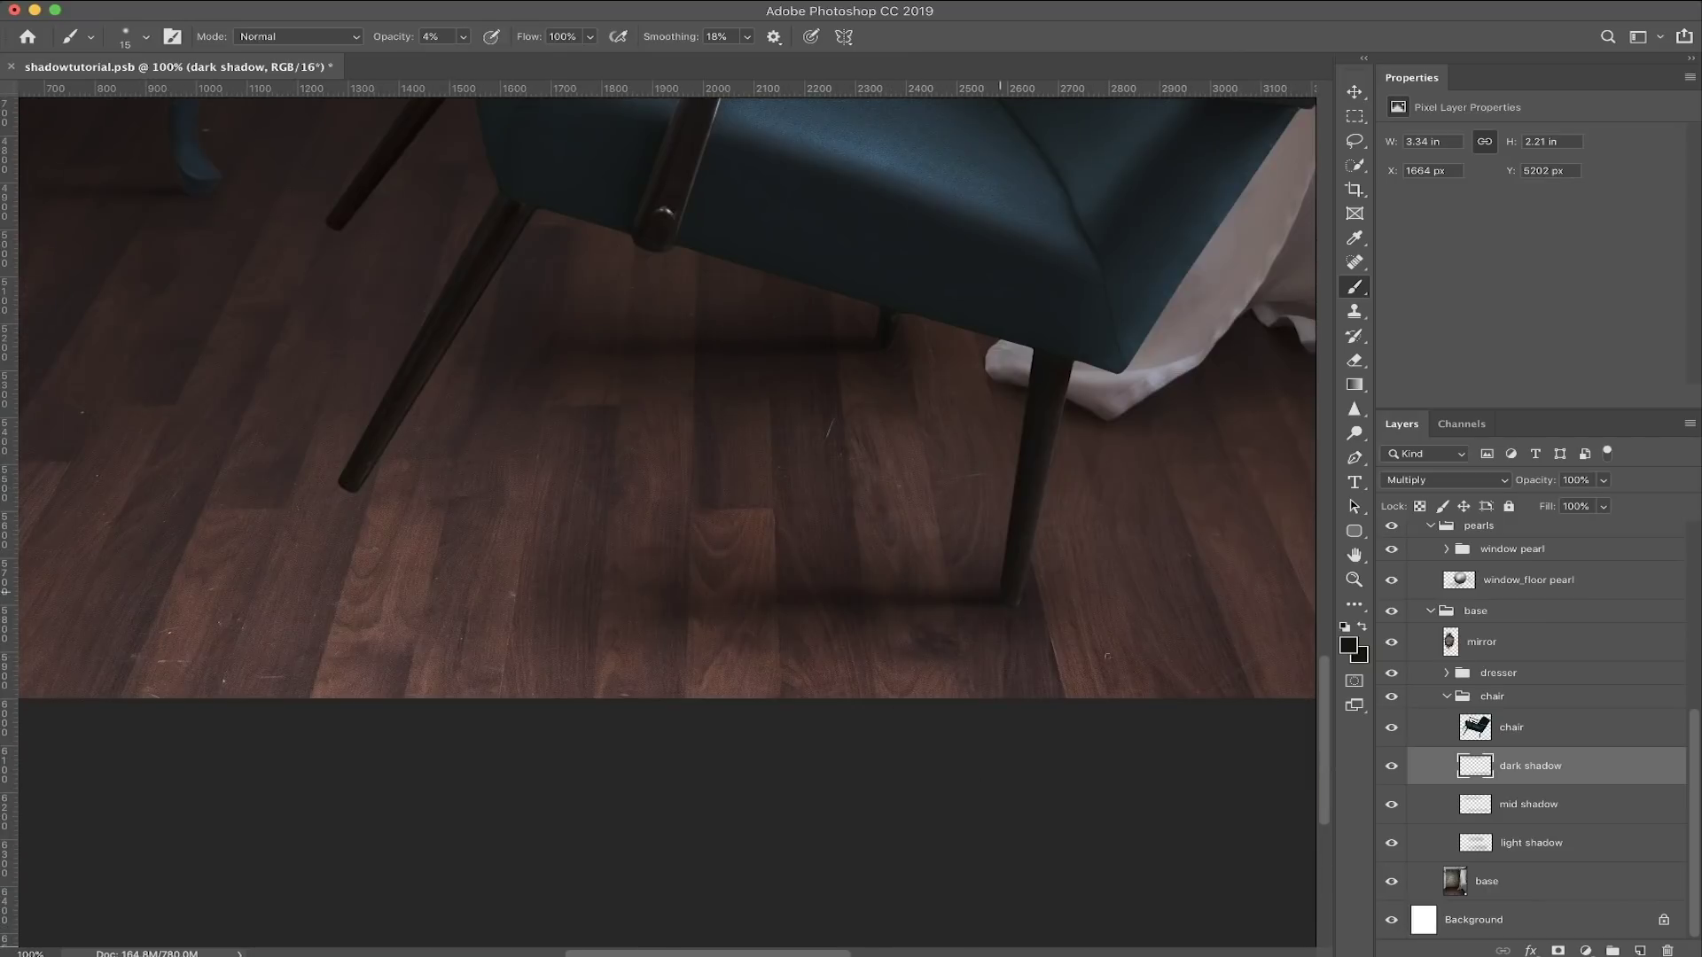
left_click(1390, 766)
left_click(1390, 766)
left_click(1391, 766)
left_click(1390, 765)
left_click(1540, 844)
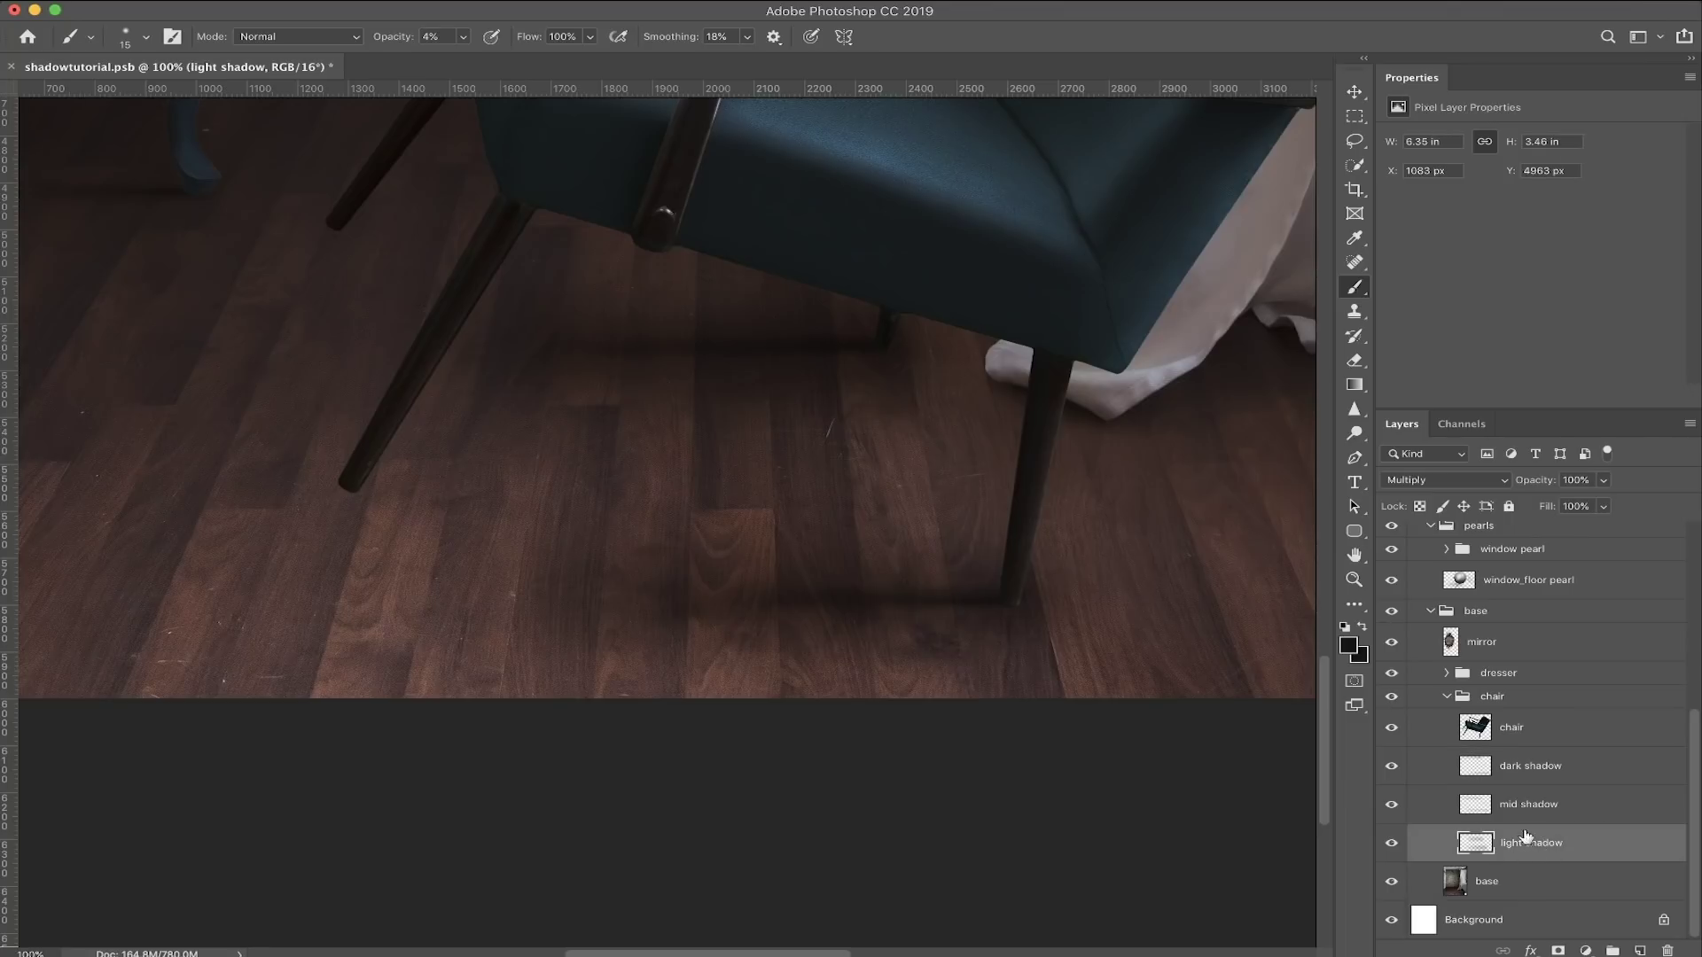
Step: Add a layer mask to light shadow and set the foreground colour to black
left_click(1558, 951)
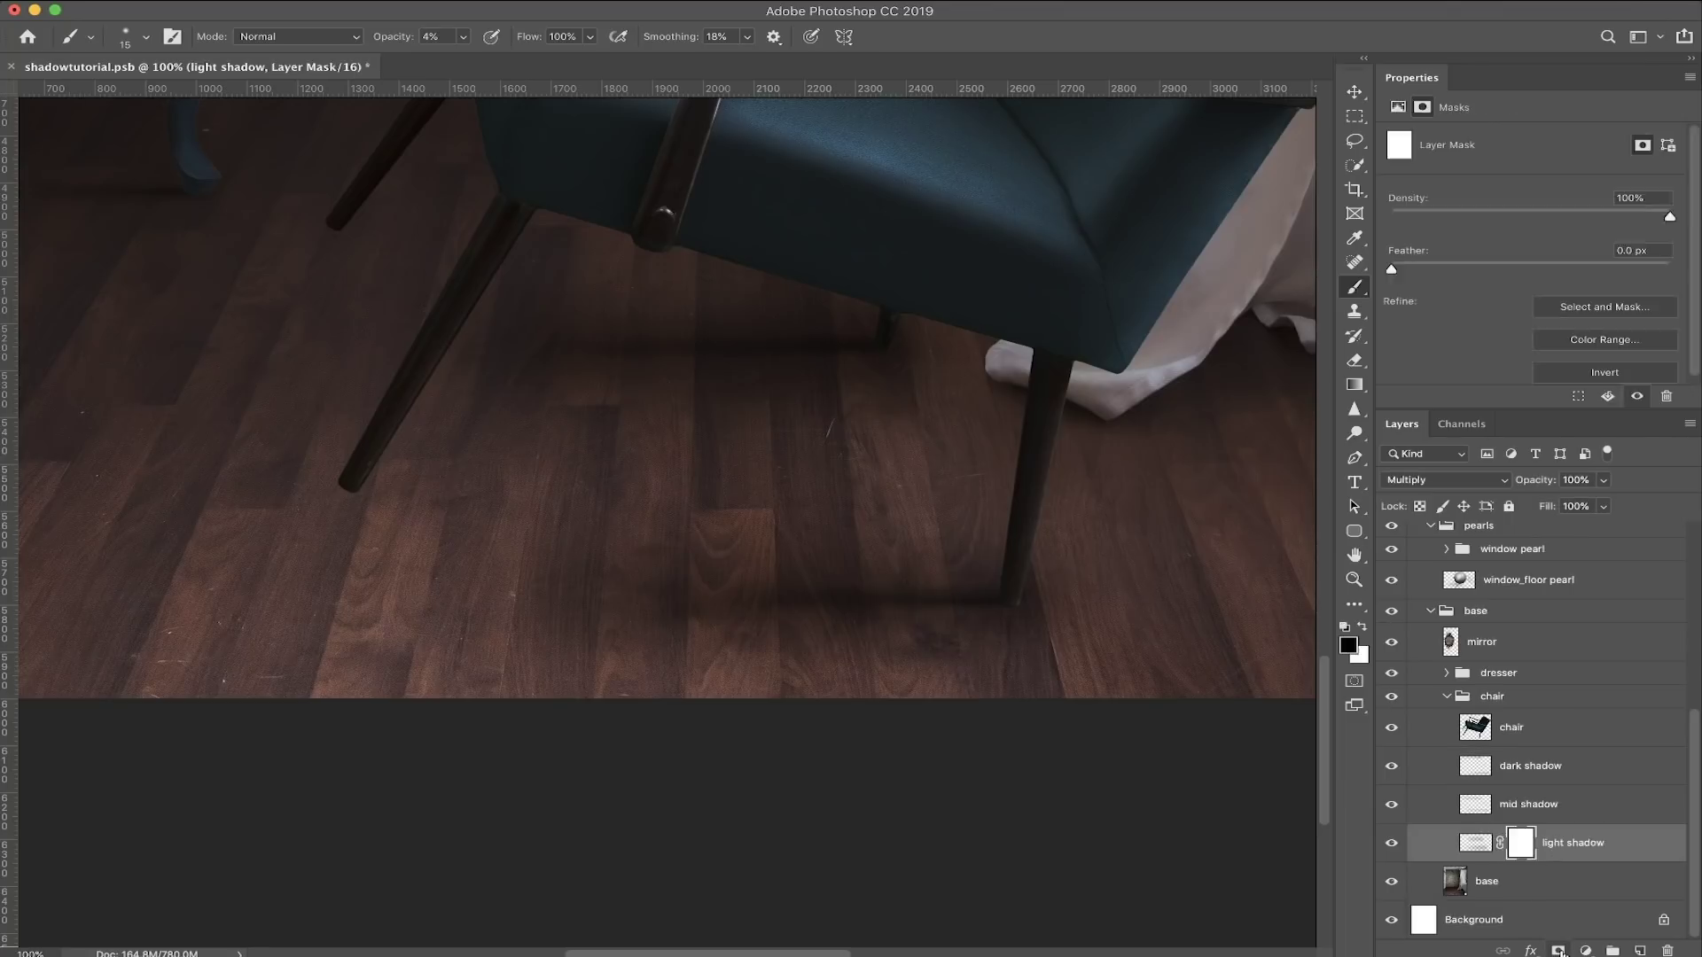
left_click(1349, 646)
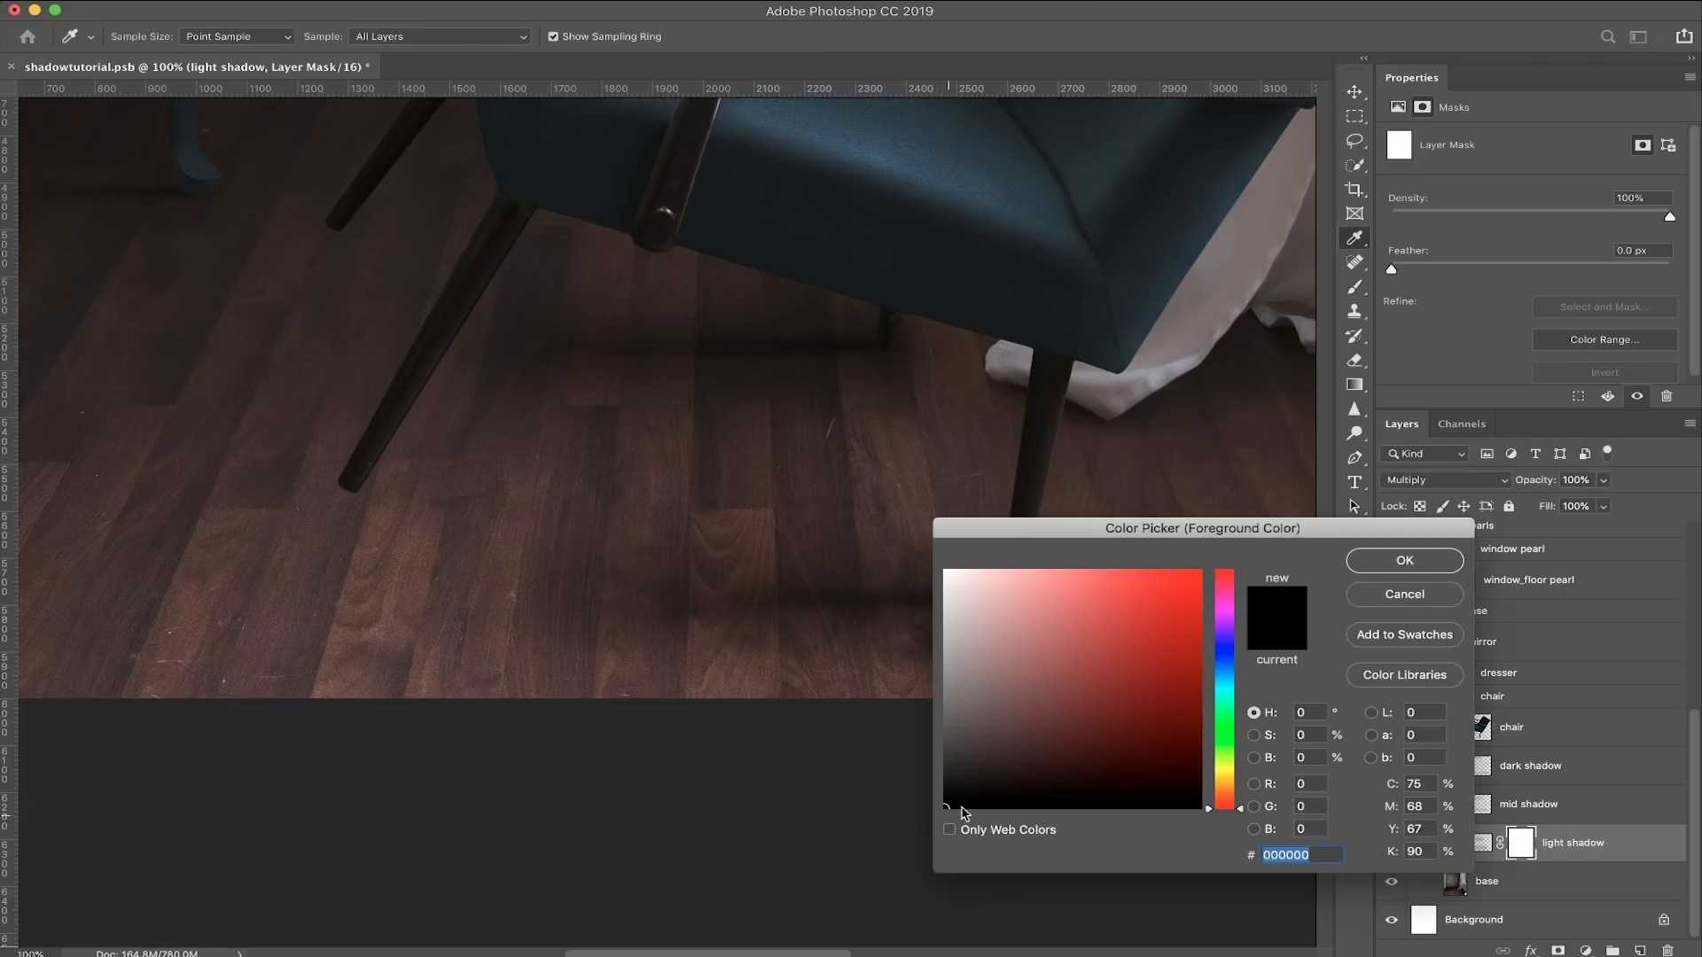
left_click(1410, 563)
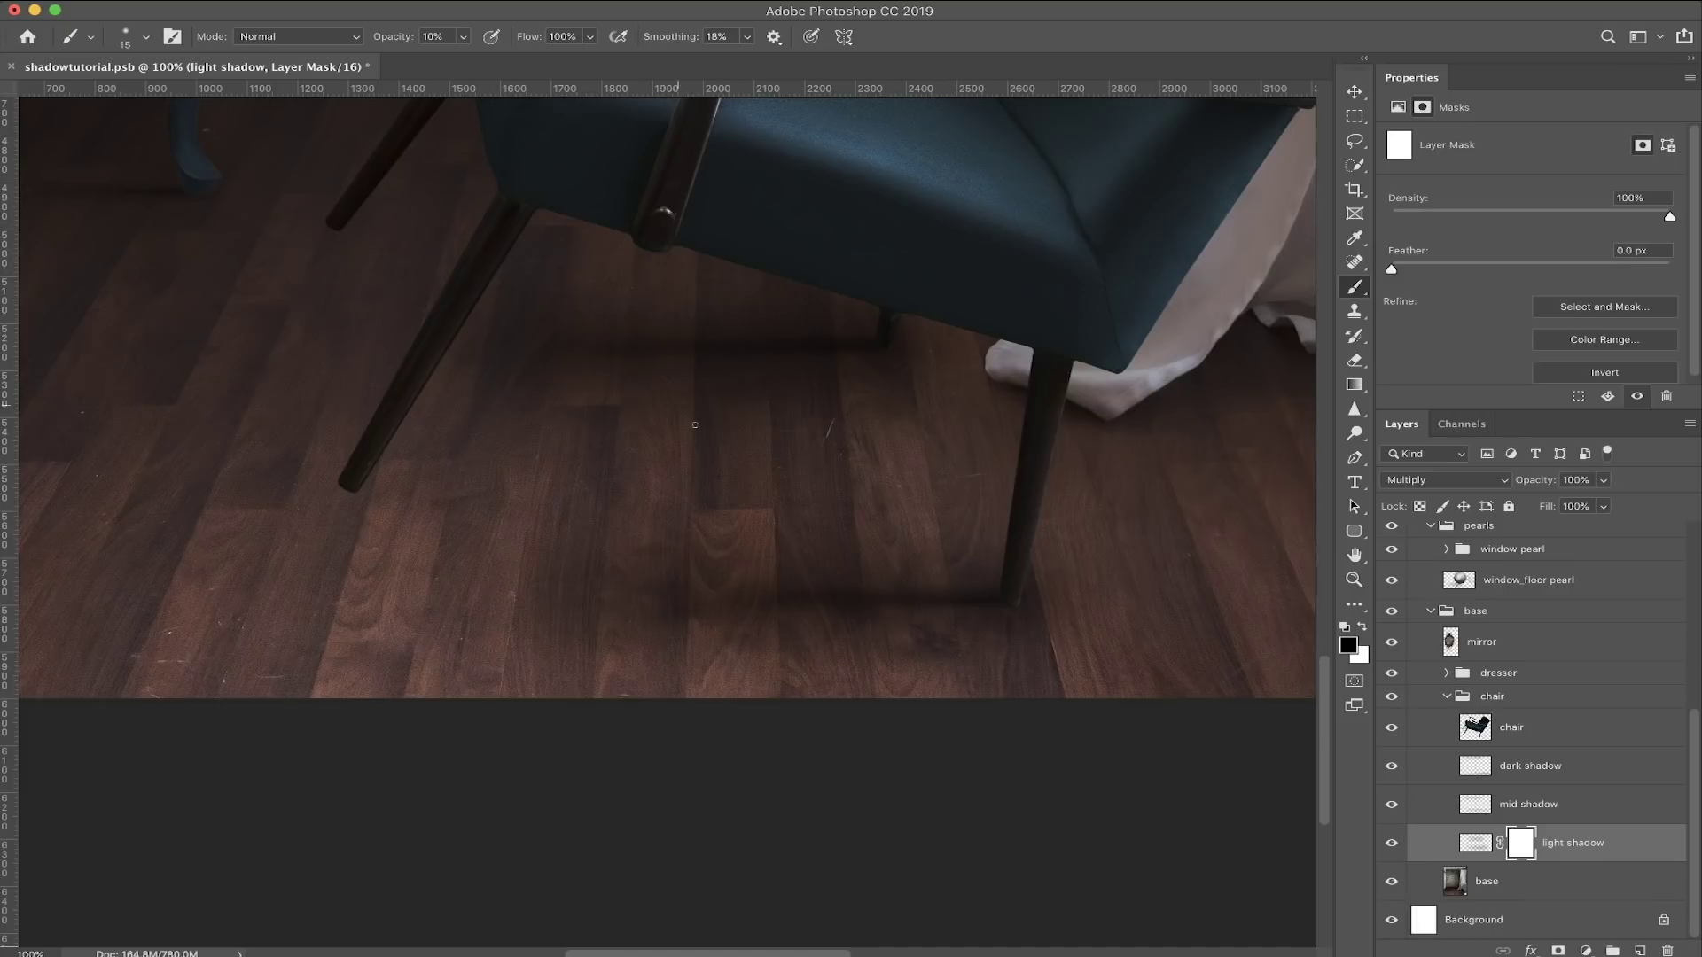
left_click(910, 364)
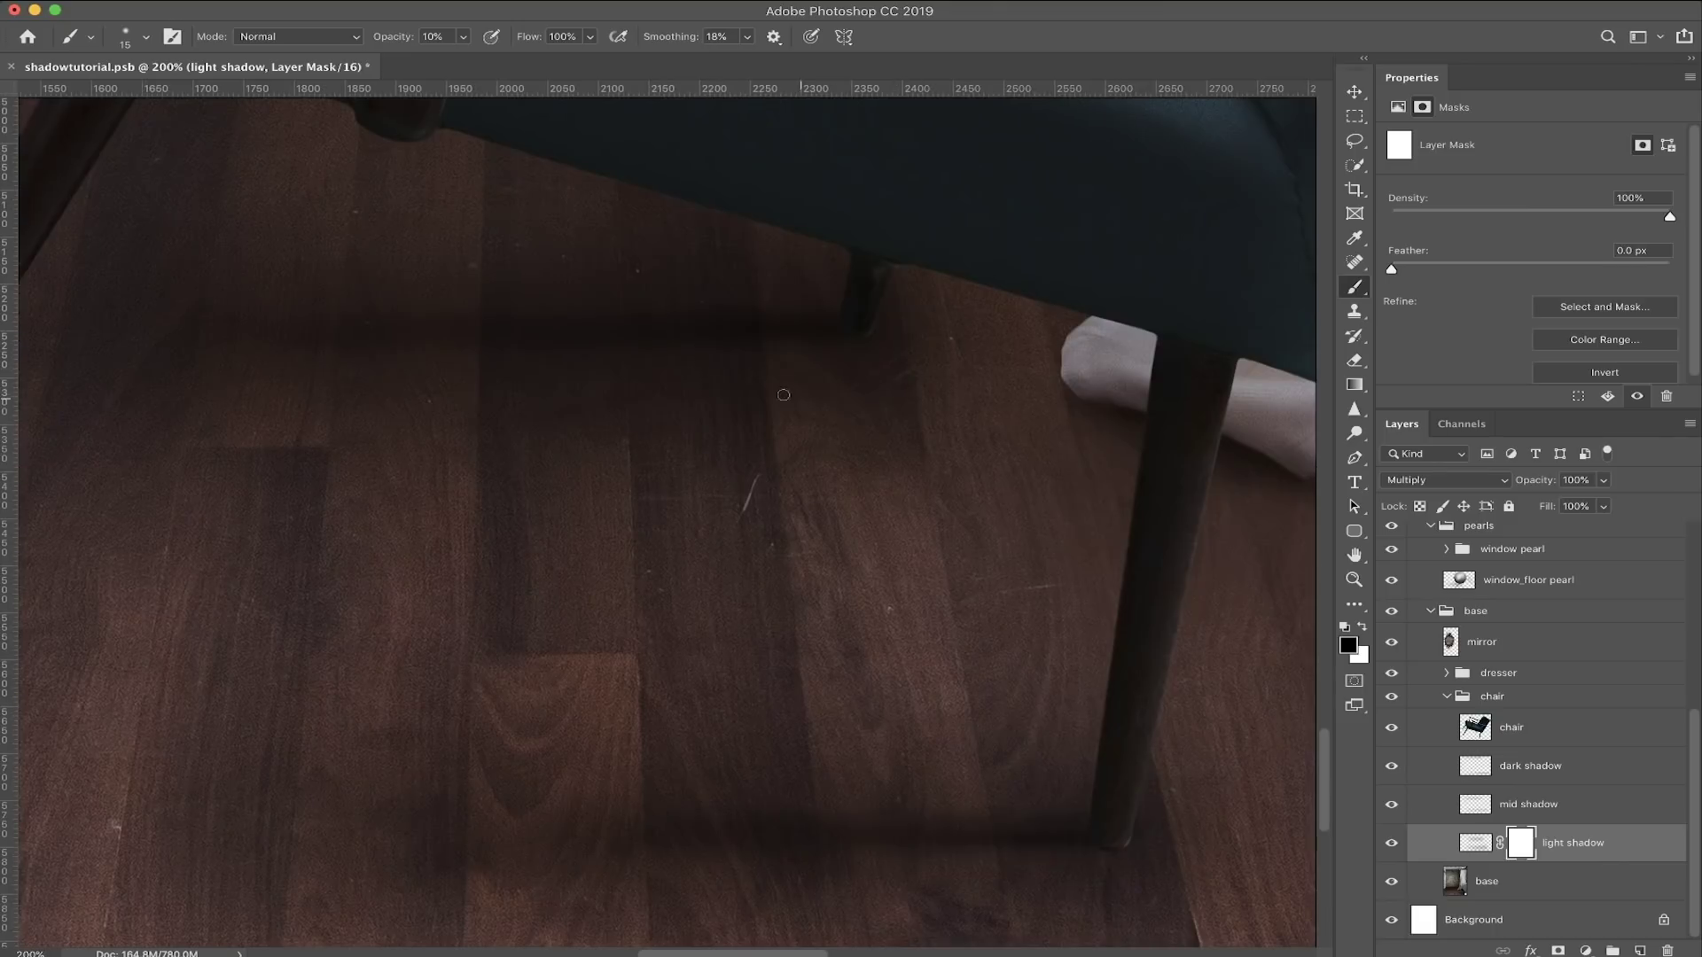
left_click_drag(696, 419, 730, 517)
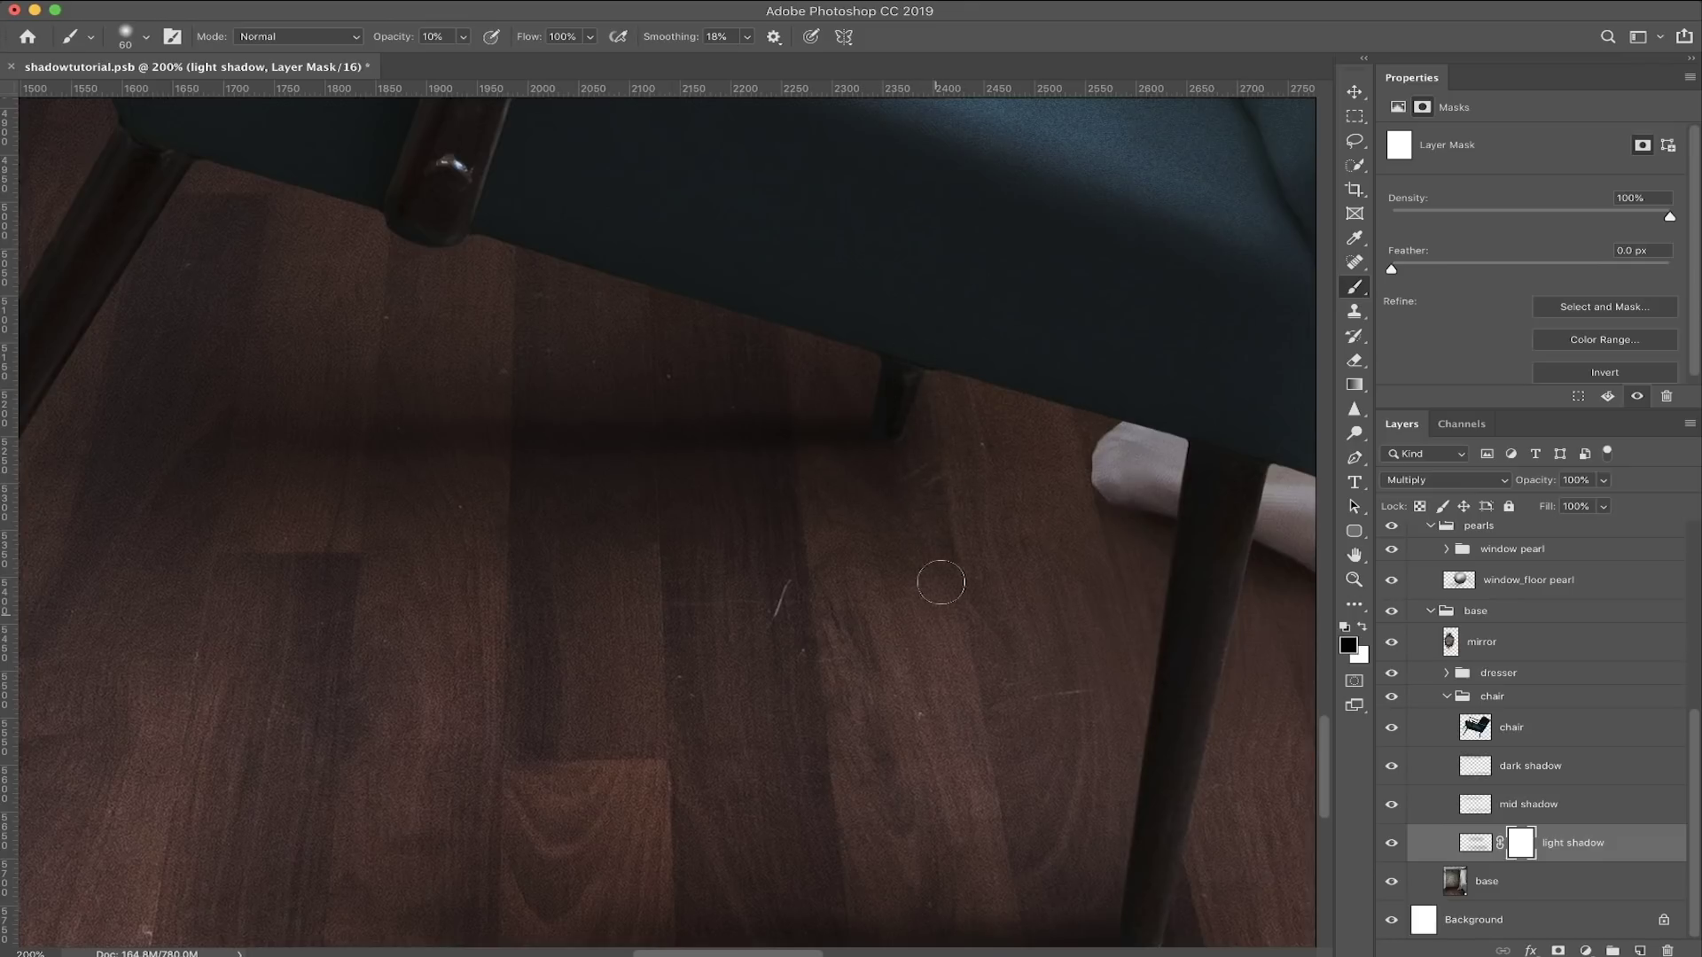
left_click_drag(981, 588, 902, 628)
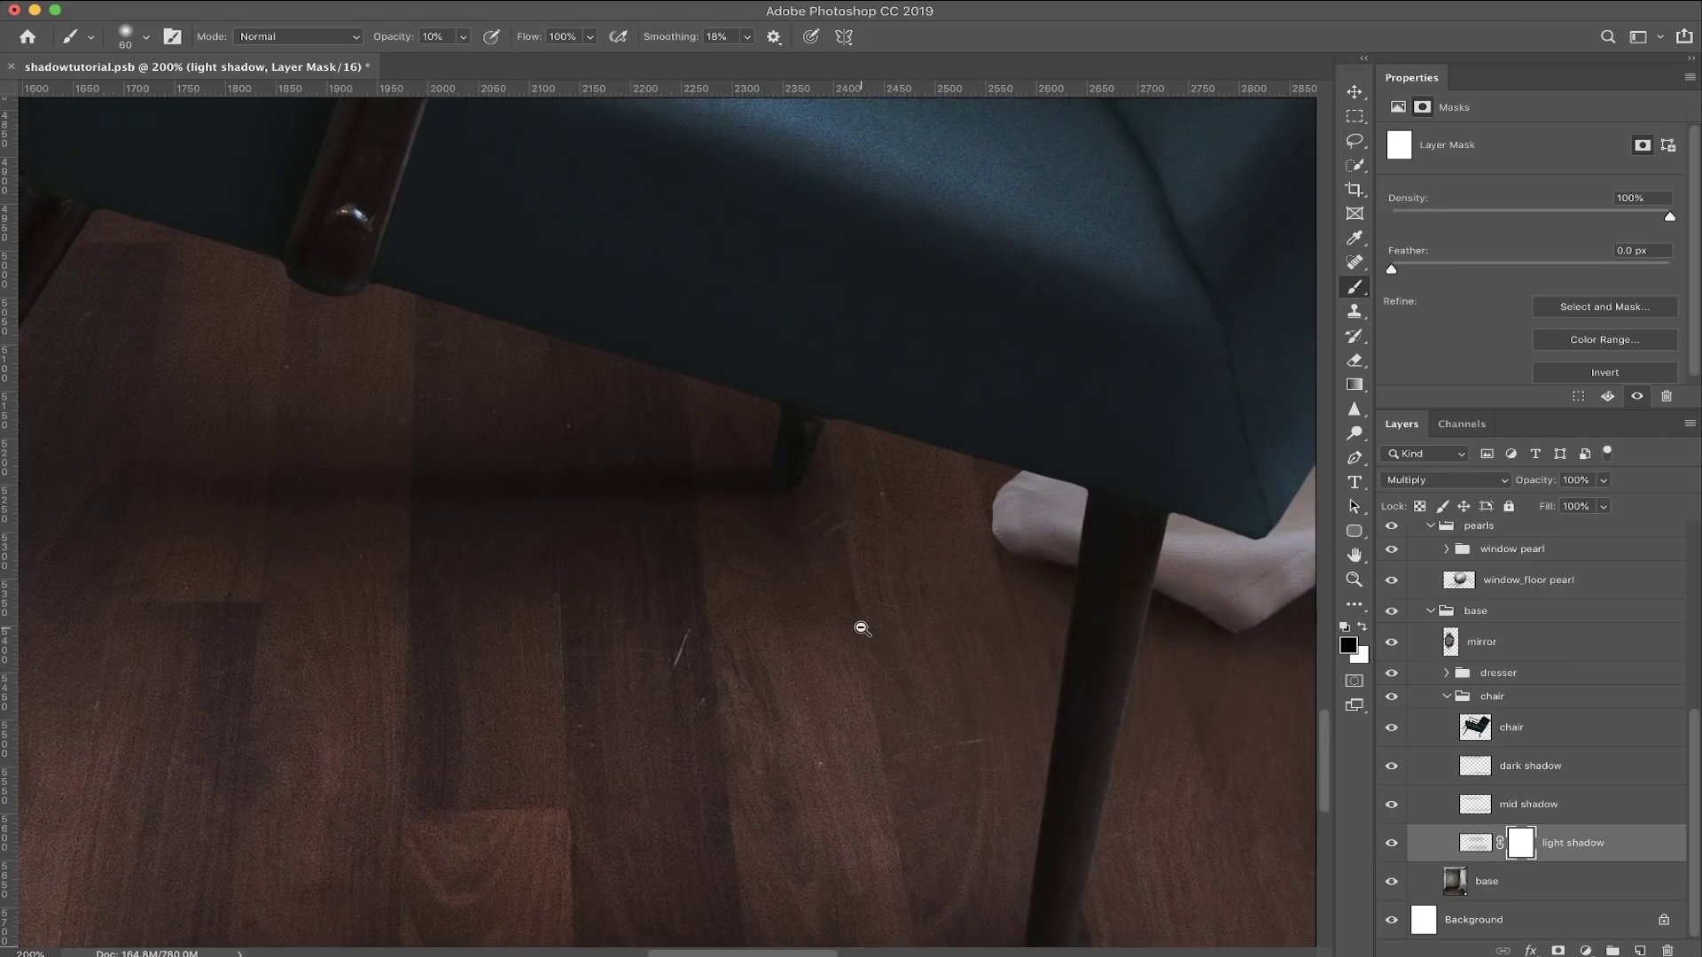
left_click(862, 628, "alt")
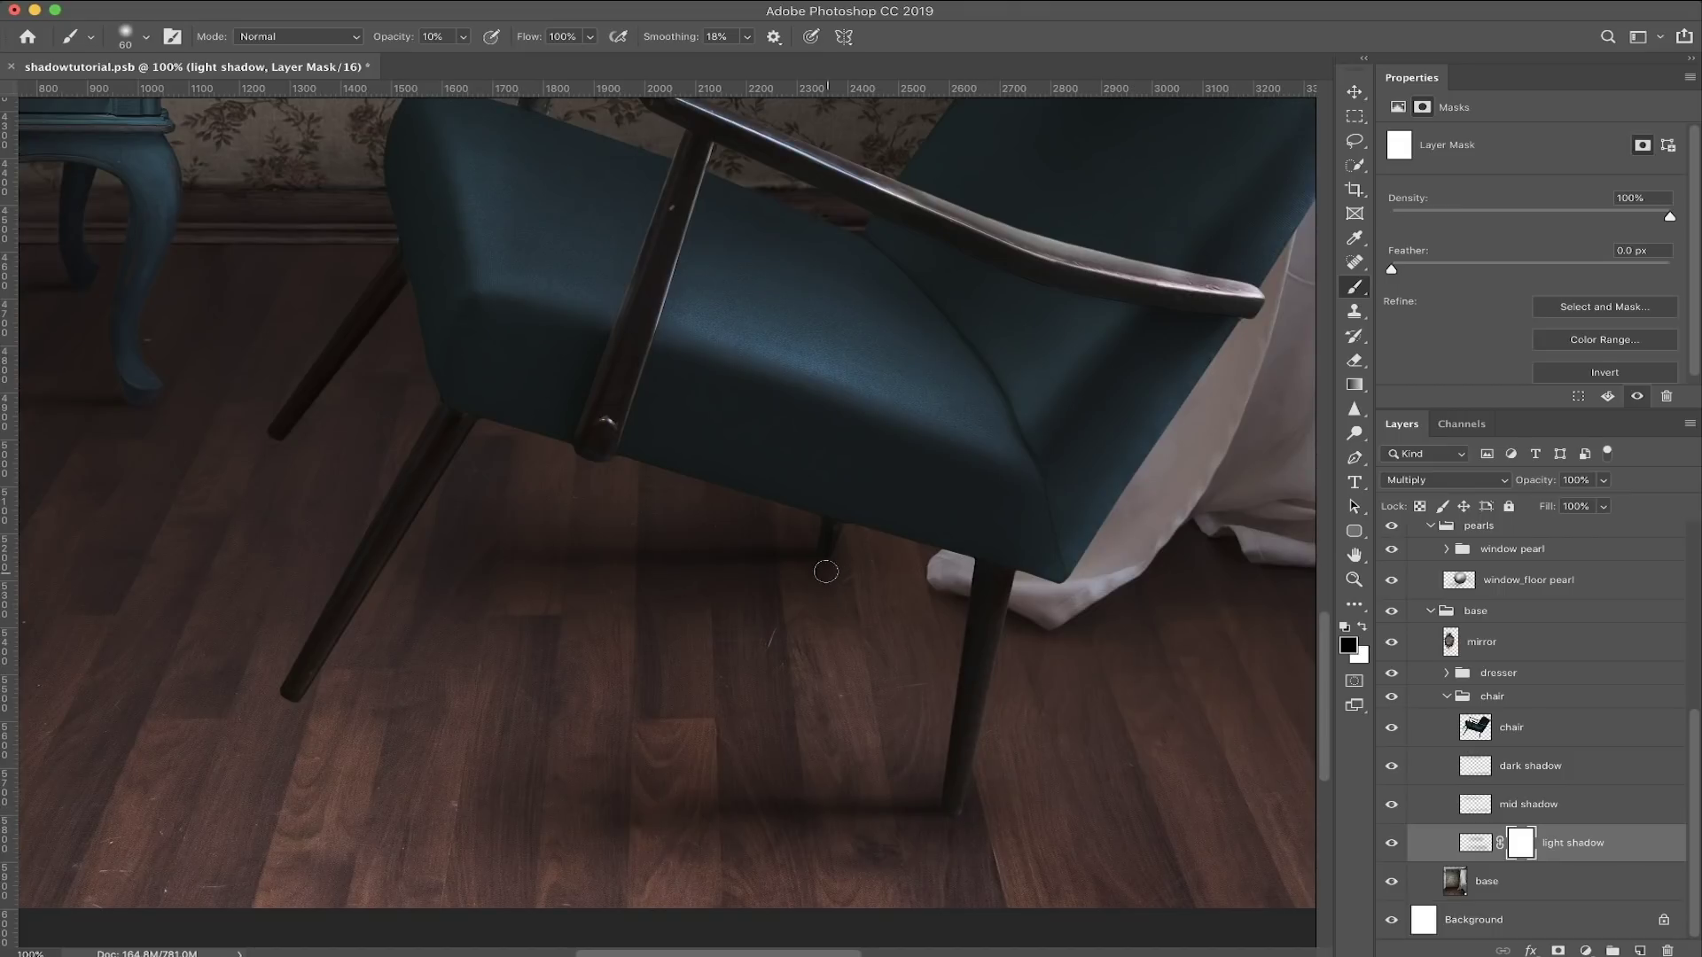
Step: Fade the light shadow under the chair legs with a large black brush at 10% opacity
left_click(749, 510, "ctrl")
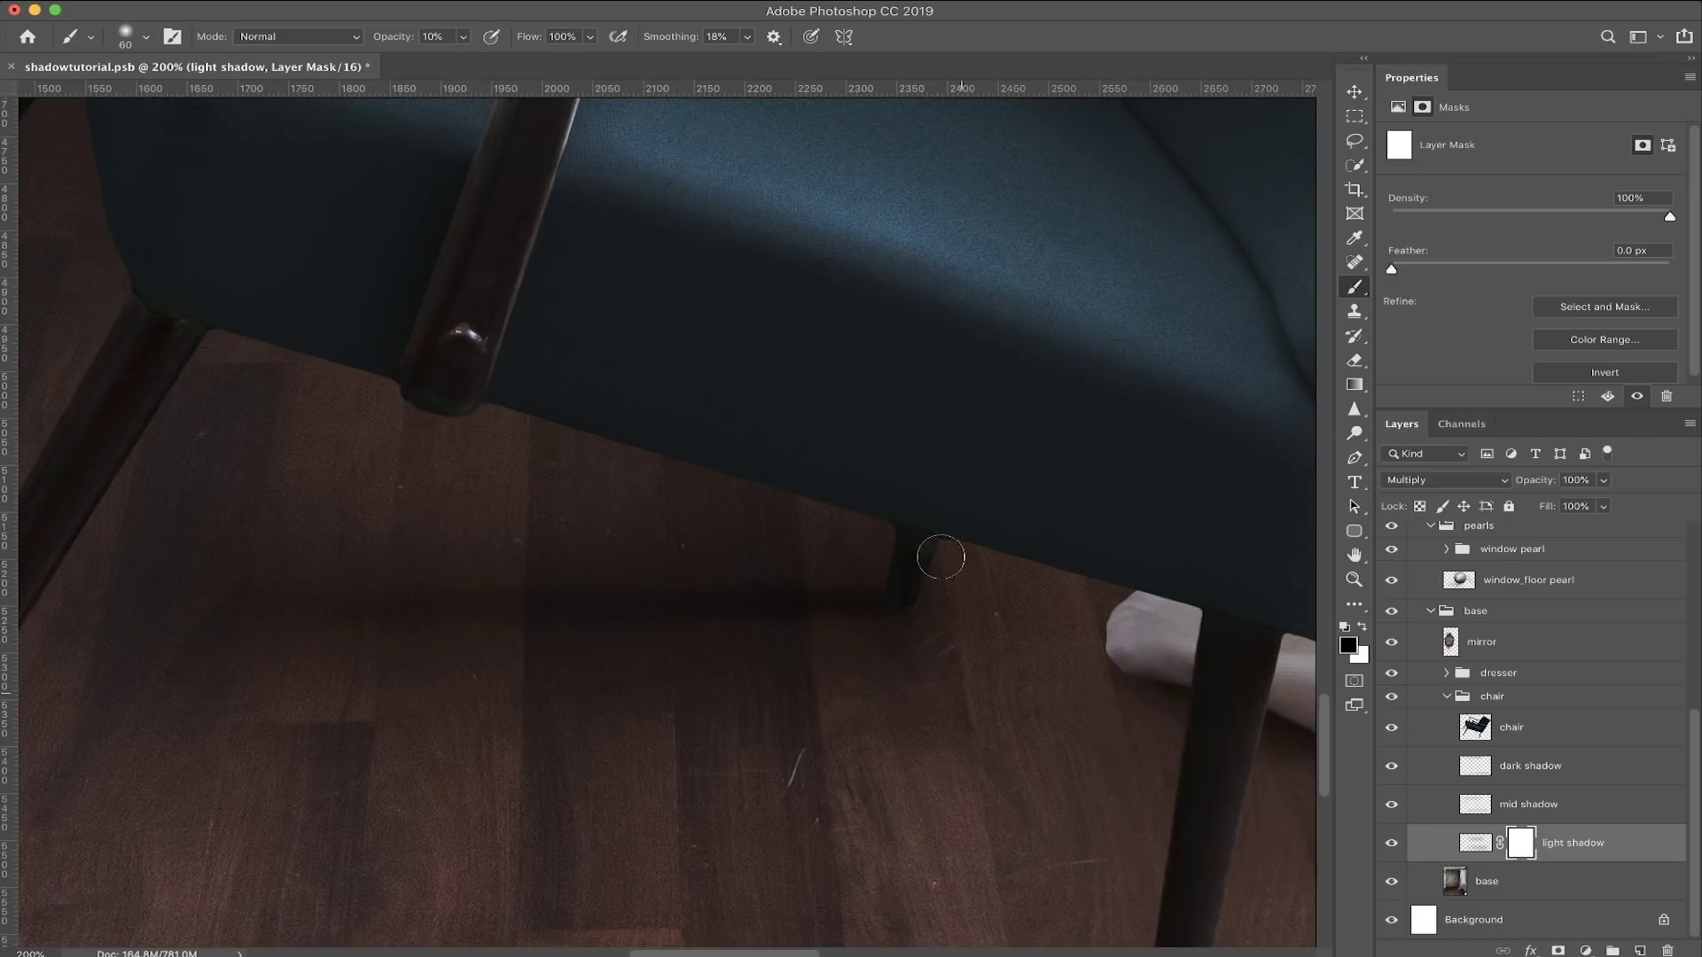
key("bracketright")
key("bracketright")
key("bracketright")
key("bracketright")
key("super+minus")
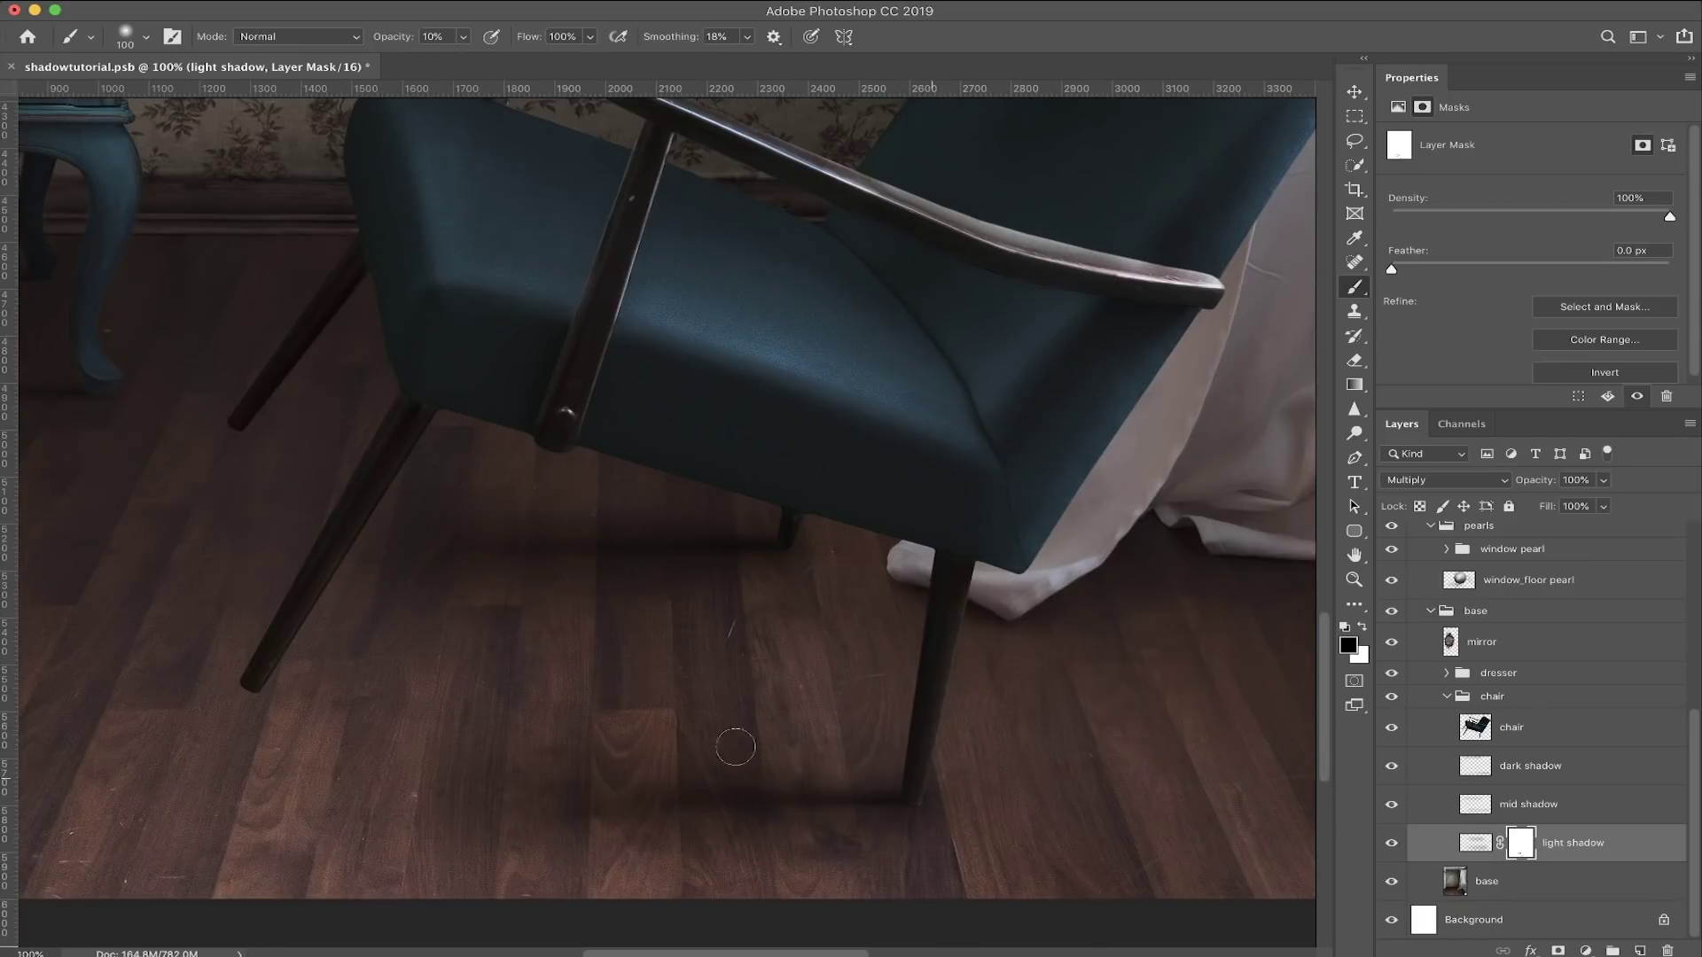
key("bracketright")
key("bracketright")
key("bracketright")
key("bracketright")
mouse_move(514, 502)
left_mouse_down()
mouse_move(460, 563)
mouse_move(487, 590)
mouse_move(324, 532)
mouse_move(439, 481)
left_mouse_up()
key("bracketright")
mouse_move(508, 484)
left_mouse_down()
mouse_move(543, 608)
mouse_move(608, 638)
mouse_move(532, 487)
mouse_move(429, 531)
mouse_move(558, 706)
mouse_move(395, 824)
mouse_move(551, 706)
mouse_move(487, 798)
mouse_move(456, 806)
mouse_move(536, 739)
mouse_move(531, 776)
mouse_move(562, 802)
mouse_move(494, 520)
mouse_move(783, 620)
mouse_move(664, 520)
mouse_move(435, 582)
mouse_move(440, 653)
mouse_move(581, 866)
mouse_move(611, 715)
mouse_move(506, 806)
mouse_move(523, 760)
mouse_move(1140, 808)
mouse_move(576, 531)
mouse_move(361, 627)
mouse_move(381, 620)
left_mouse_up()
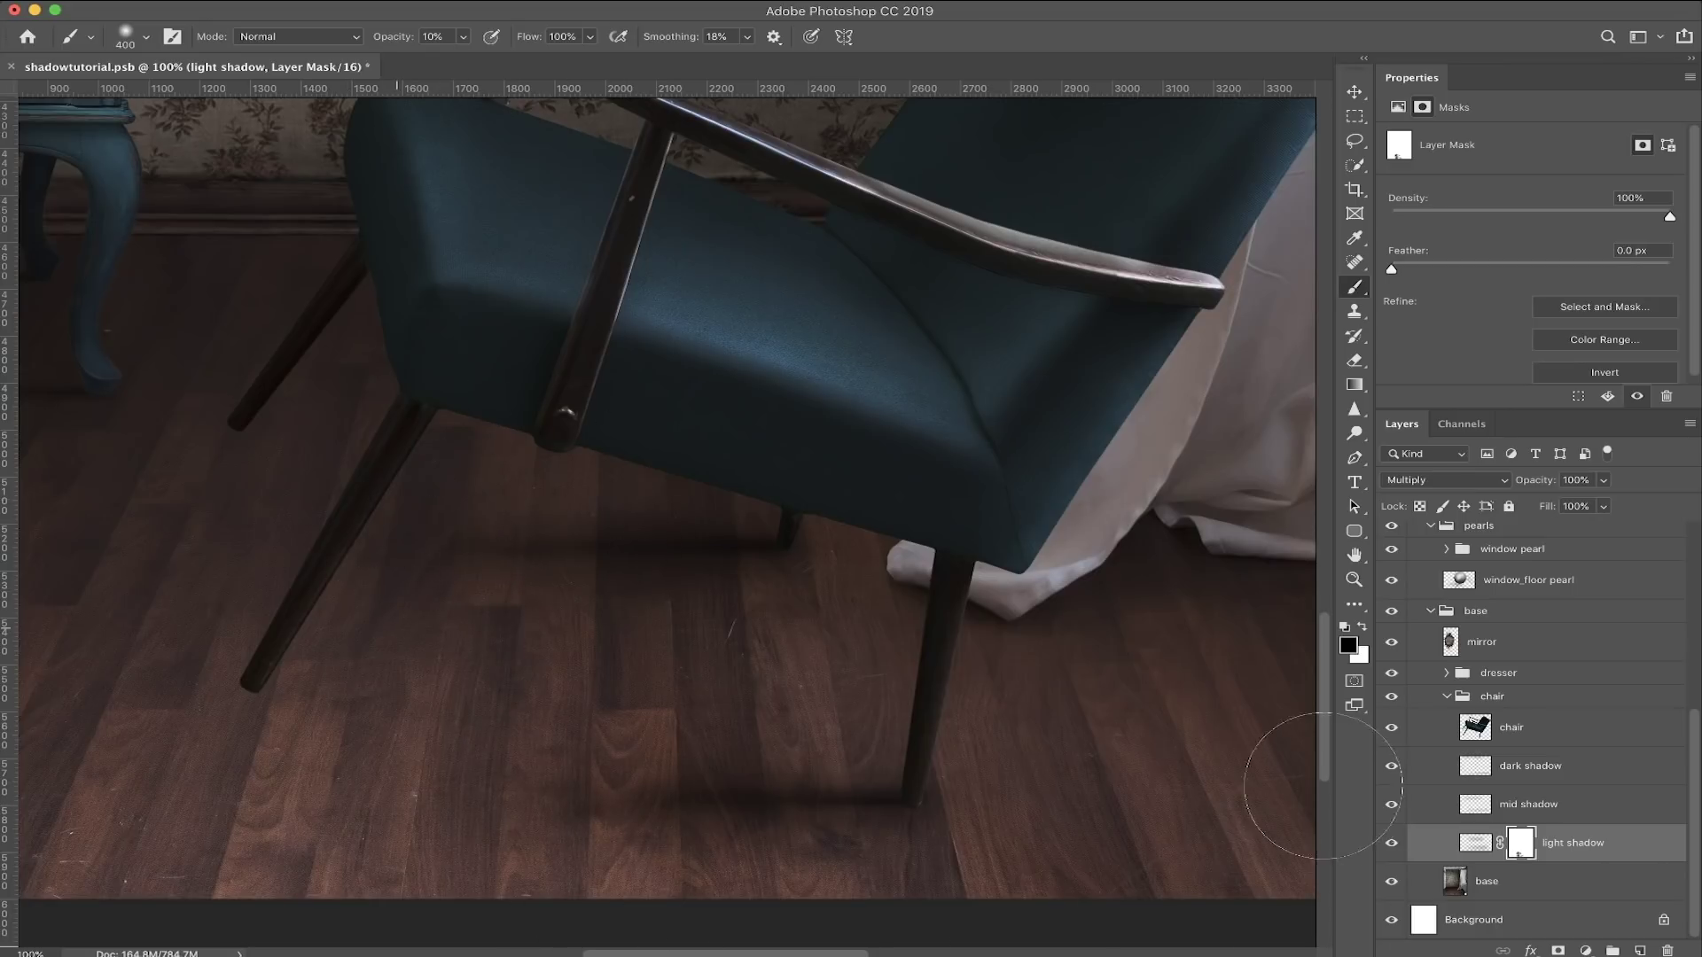
Step: Toggle the light shadow mask off and on to compare the result
left_click(1521, 847, "shift")
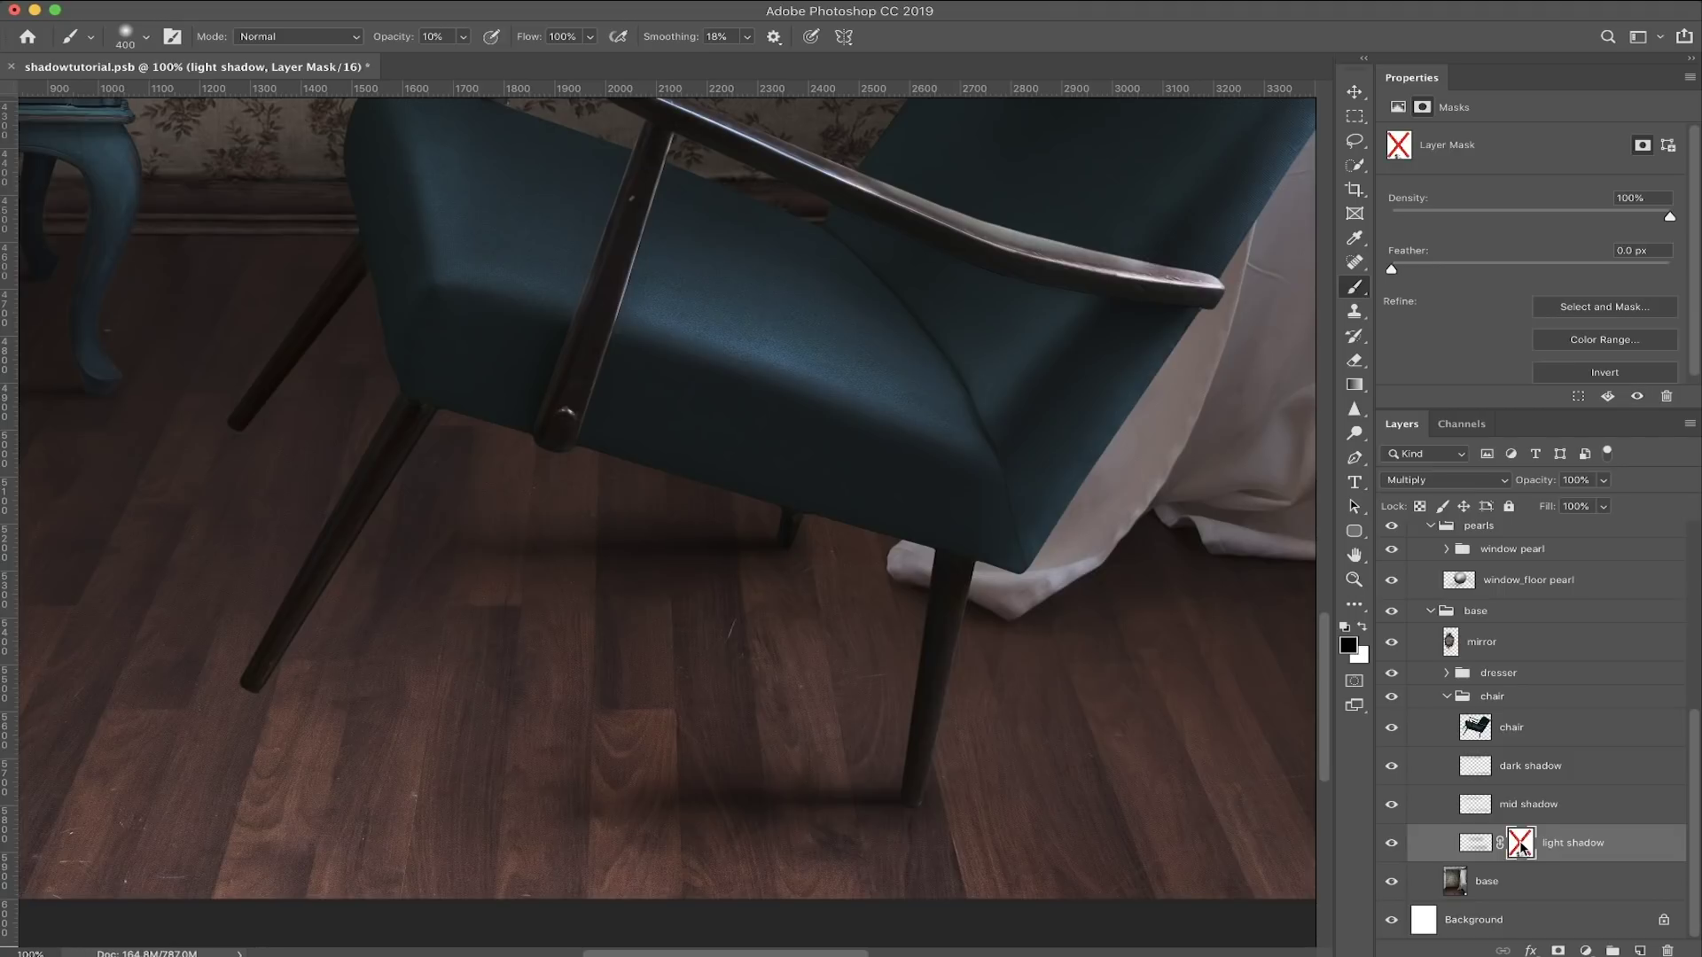
left_click(1521, 846, "shift")
left_click(1521, 847, "shift")
left_click(1521, 846, "shift")
Step: Add a layer mask to mid shadow and fade it along the front chair leg
left_click(1558, 807)
left_click(1560, 951)
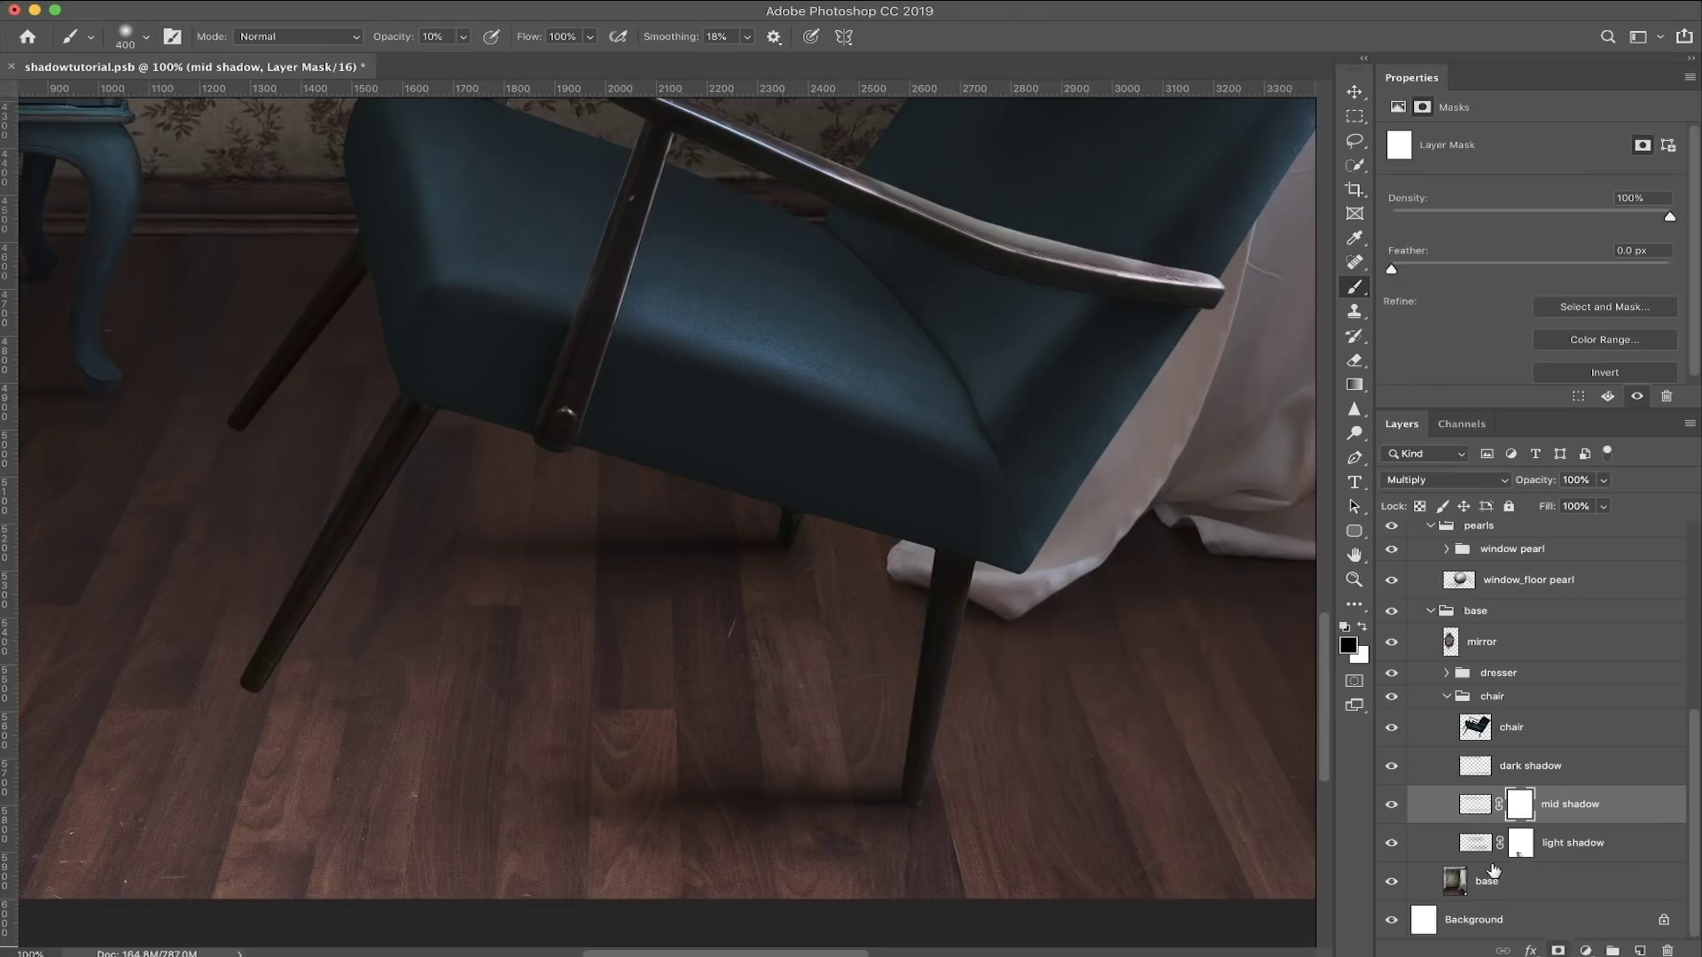
left_click(759, 646, "ctrl")
left_click(759, 646, "ctrl")
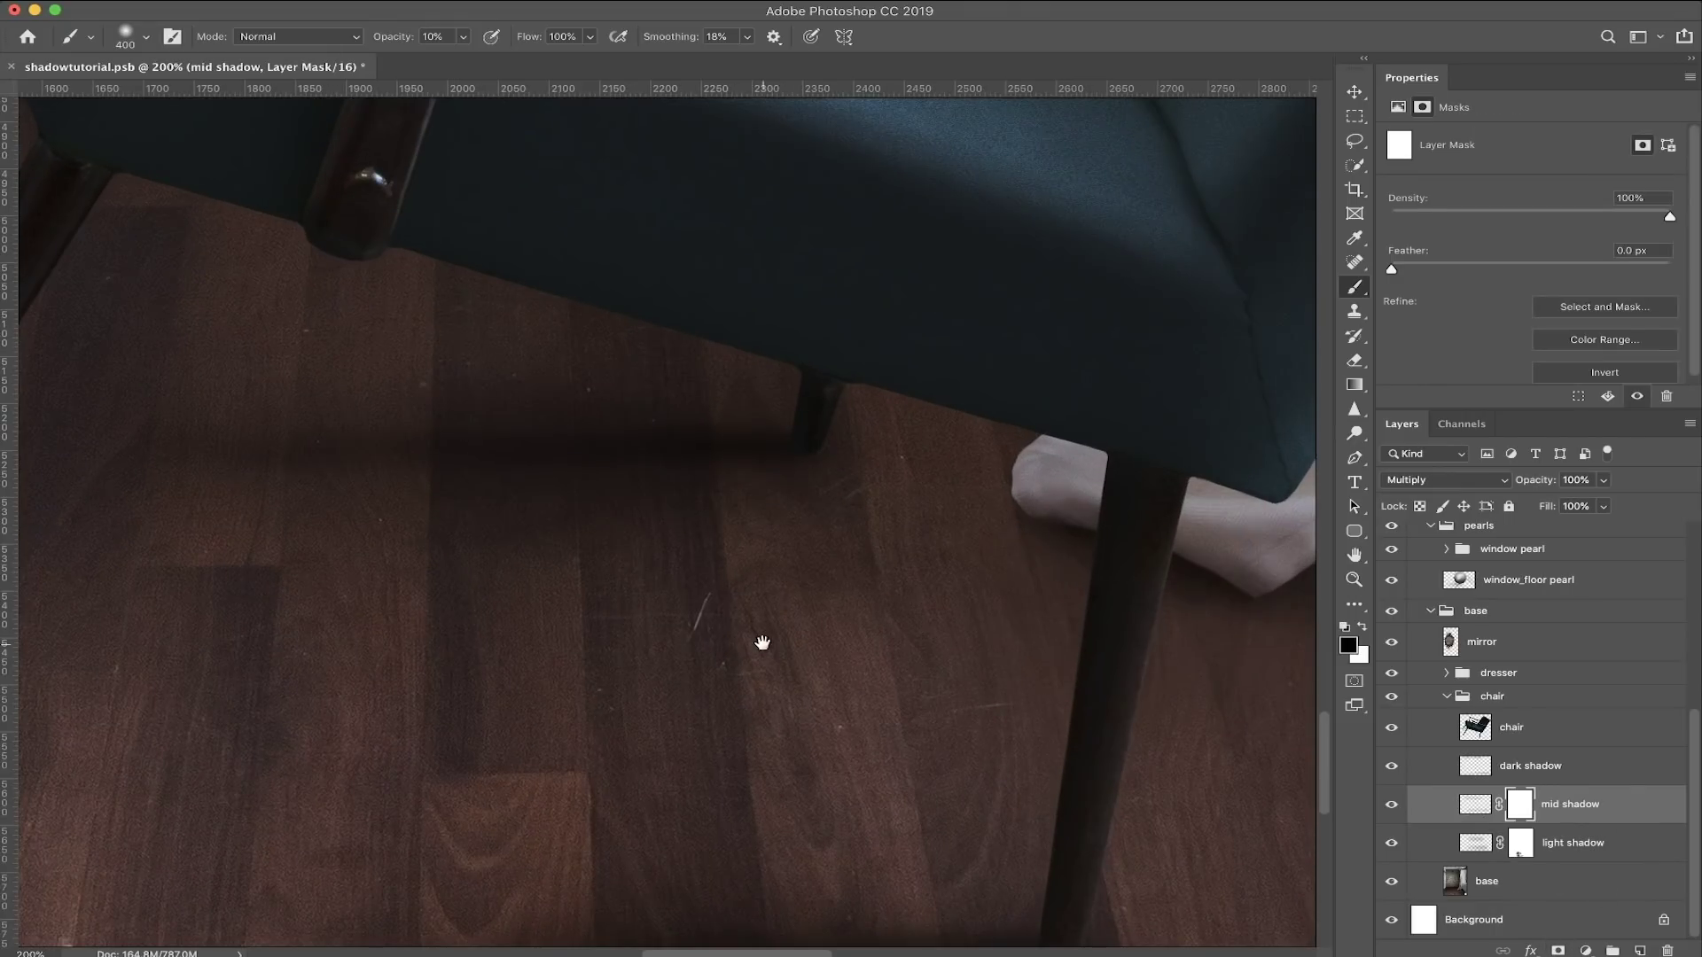
left_click(764, 645, "ctrl+alt")
left_click(764, 644, "ctrl+alt")
key("bracketleft")
key("bracketleft")
key("bracketleft")
key("bracketleft")
key("bracketleft")
key("bracketleft")
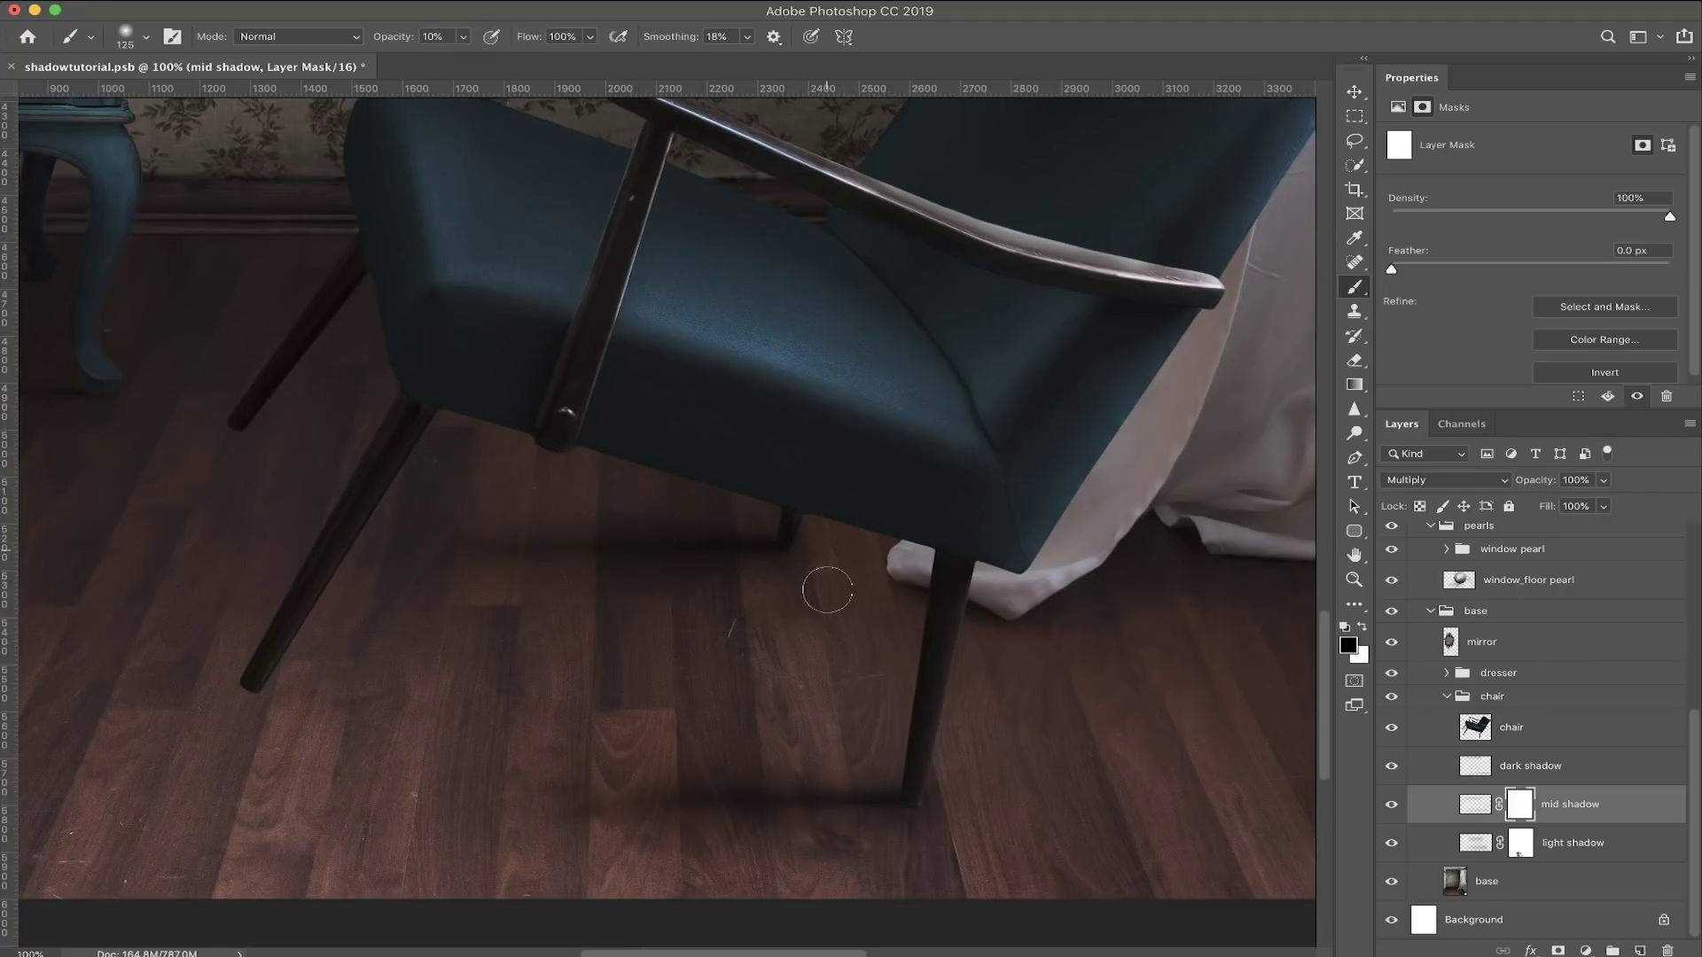
key("bracketleft")
key("bracketleft")
left_click_drag(835, 562, 674, 238)
key("bracketright")
key("bracketright")
key("bracketright")
key("bracketright")
key("bracketright")
key("bracketright")
key("bracketright")
key("bracketright")
Step: Toggle the mid shadow mask off and on to compare
left_click(1521, 808, "shift")
left_click(1521, 809, "shift")
left_click(1521, 809, "shift")
left_click(1521, 809, "shift")
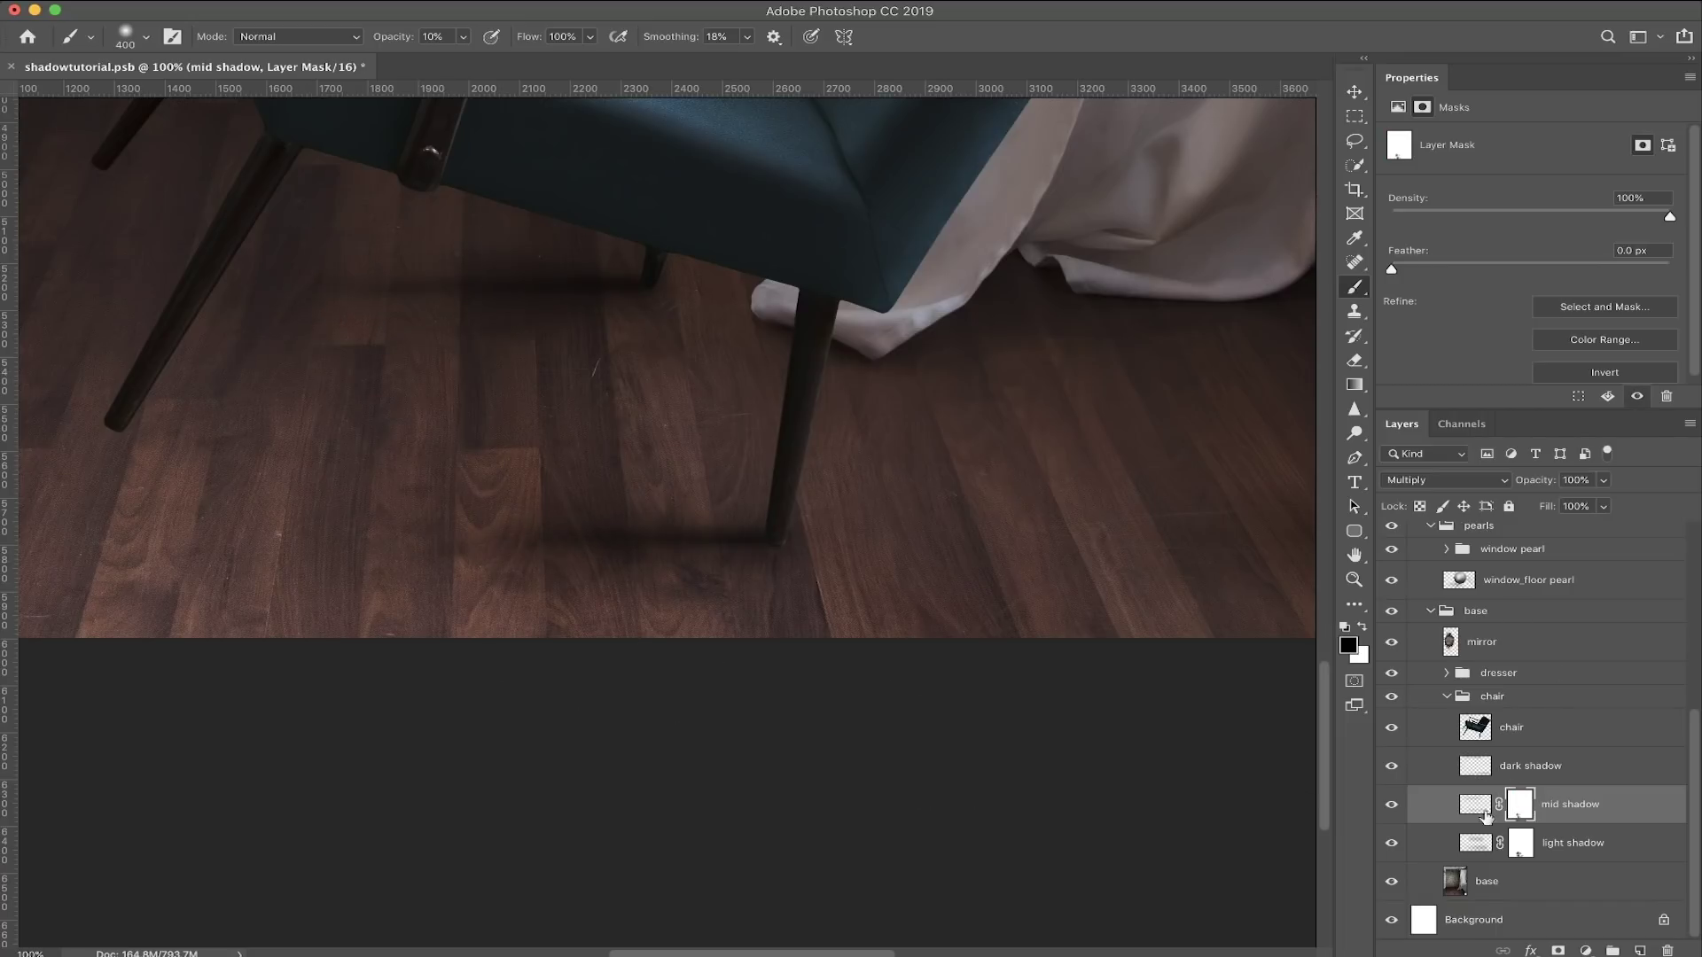
left_click(1532, 768)
Step: Add a layer mask to dark shadow and fade it around the front leg with a 400 brush
left_click(1558, 950)
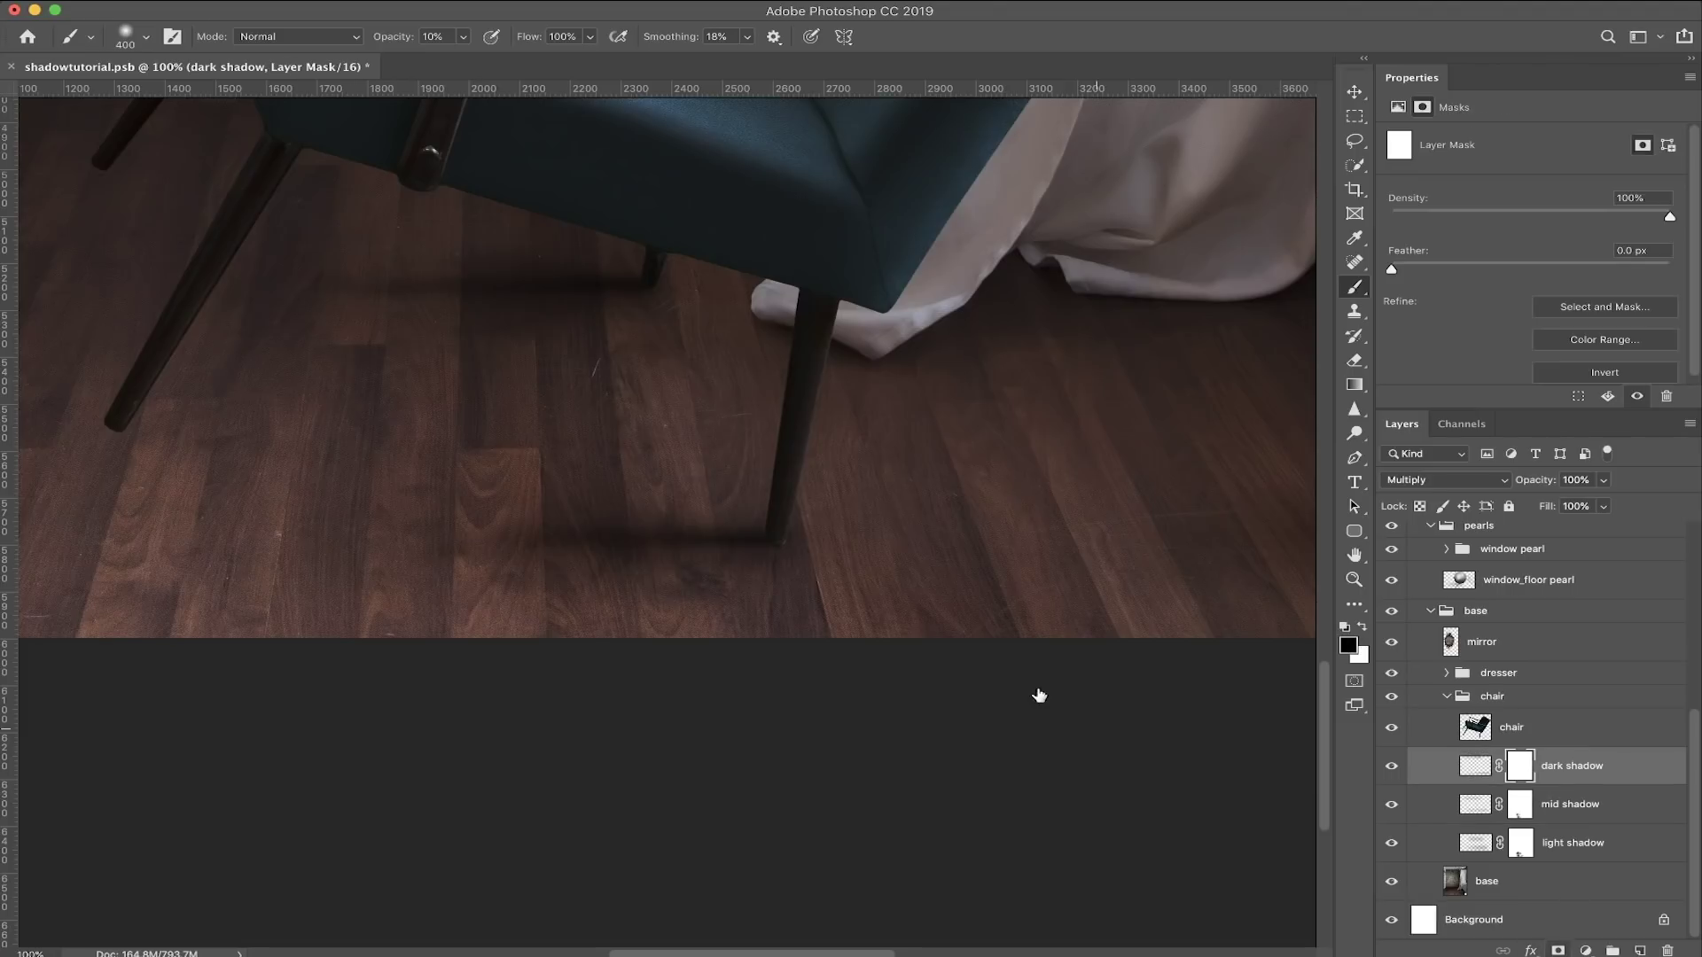
key("bracketleft")
key("bracketleft")
key("bracketleft")
key("bracketleft")
key("bracketleft")
key("bracketleft")
key("bracketleft")
key("bracketright")
key("bracketright")
key("bracketright")
key("bracketright")
key("bracketright")
key("bracketright")
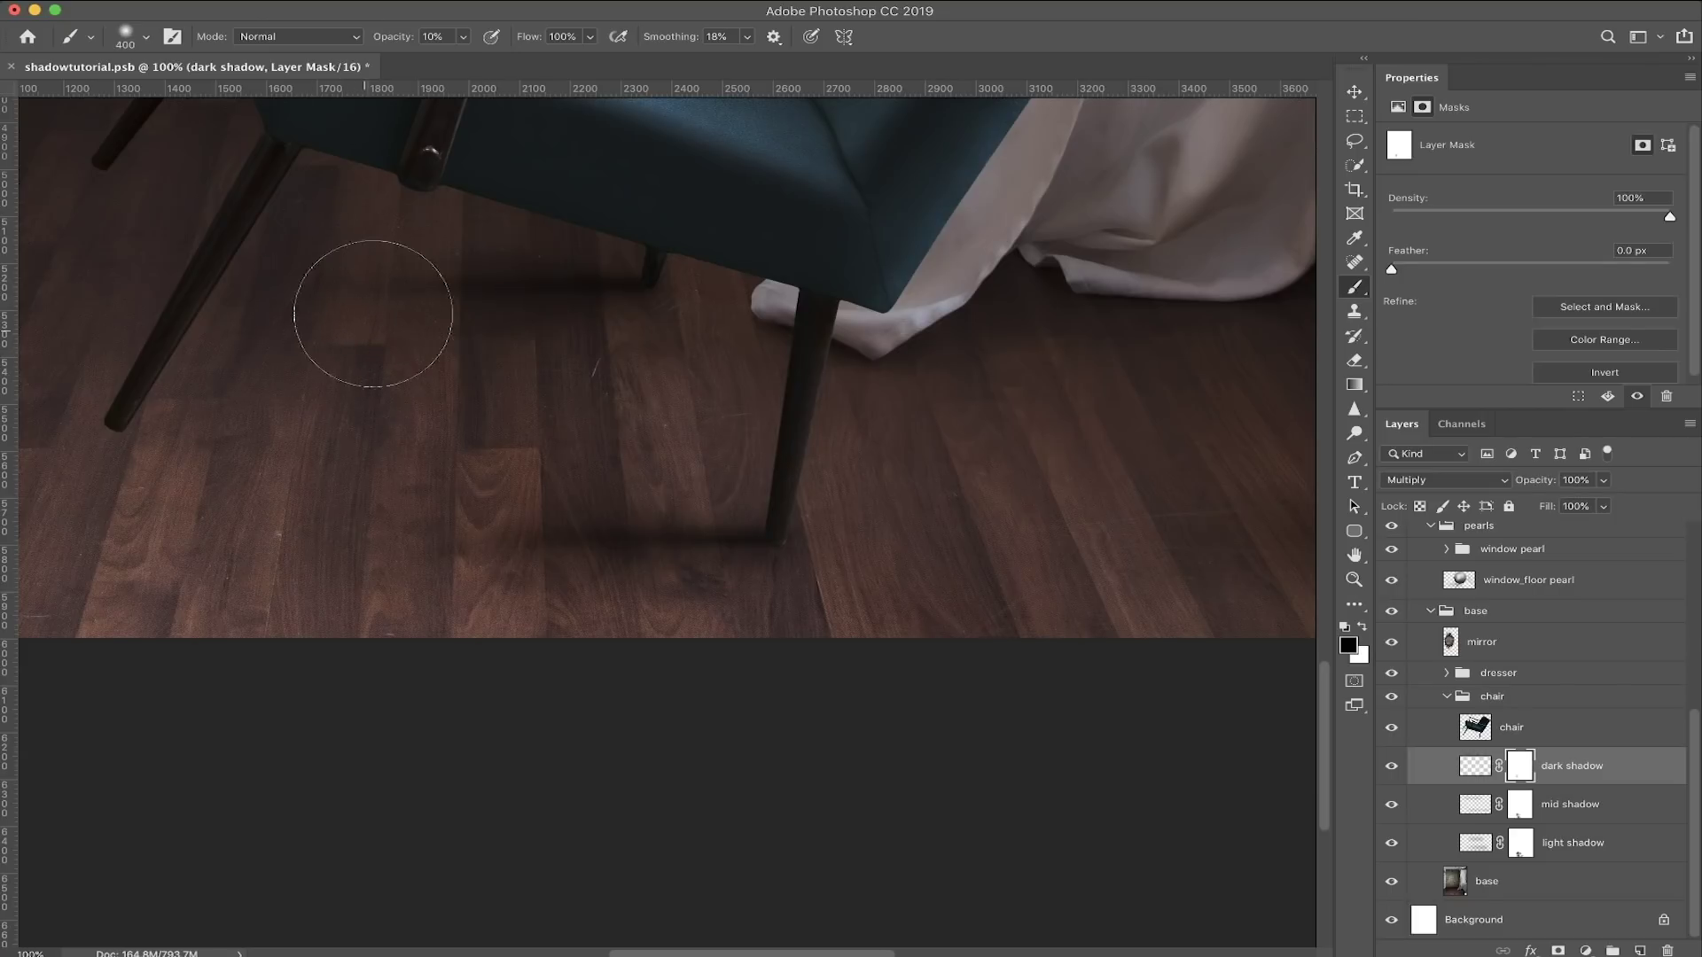
mouse_move(391, 275)
left_mouse_down()
mouse_move(399, 247)
mouse_move(266, 285)
mouse_move(418, 209)
mouse_move(394, 266)
mouse_move(440, 349)
mouse_move(349, 395)
mouse_move(745, 403)
mouse_move(638, 296)
mouse_move(668, 289)
mouse_move(790, 349)
mouse_move(721, 329)
mouse_move(653, 273)
mouse_move(551, 284)
left_mouse_up()
mouse_move(648, 536)
left_mouse_down()
mouse_move(654, 589)
mouse_move(227, 505)
mouse_move(843, 600)
mouse_move(708, 608)
mouse_move(866, 550)
mouse_move(870, 620)
left_mouse_up()
mouse_move(521, 703)
left_mouse_down()
mouse_move(949, 559)
mouse_move(425, 679)
left_mouse_up()
Step: Fade the rear leg's dark shadow, then touch up along the leg at brush size 150
mouse_move(236, 246)
left_mouse_down()
mouse_move(274, 304)
mouse_move(319, 228)
left_mouse_up()
mouse_move(220, 296)
left_mouse_down()
mouse_move(186, 281)
mouse_move(314, 292)
mouse_move(577, 209)
mouse_move(471, 285)
mouse_move(608, 283)
mouse_move(343, 242)
mouse_move(364, 372)
mouse_move(391, 285)
mouse_move(444, 380)
mouse_move(483, 589)
mouse_move(486, 502)
mouse_move(532, 506)
mouse_move(508, 605)
mouse_move(487, 502)
mouse_move(521, 505)
mouse_move(577, 608)
left_mouse_up()
key("bracketleft")
key("bracketleft")
key("bracketleft")
key("bracketleft")
key("bracketleft")
mouse_move(576, 235)
left_mouse_down()
mouse_move(509, 528)
mouse_move(570, 551)
mouse_move(459, 444)
left_mouse_up()
left_click(512, 397, "alt")
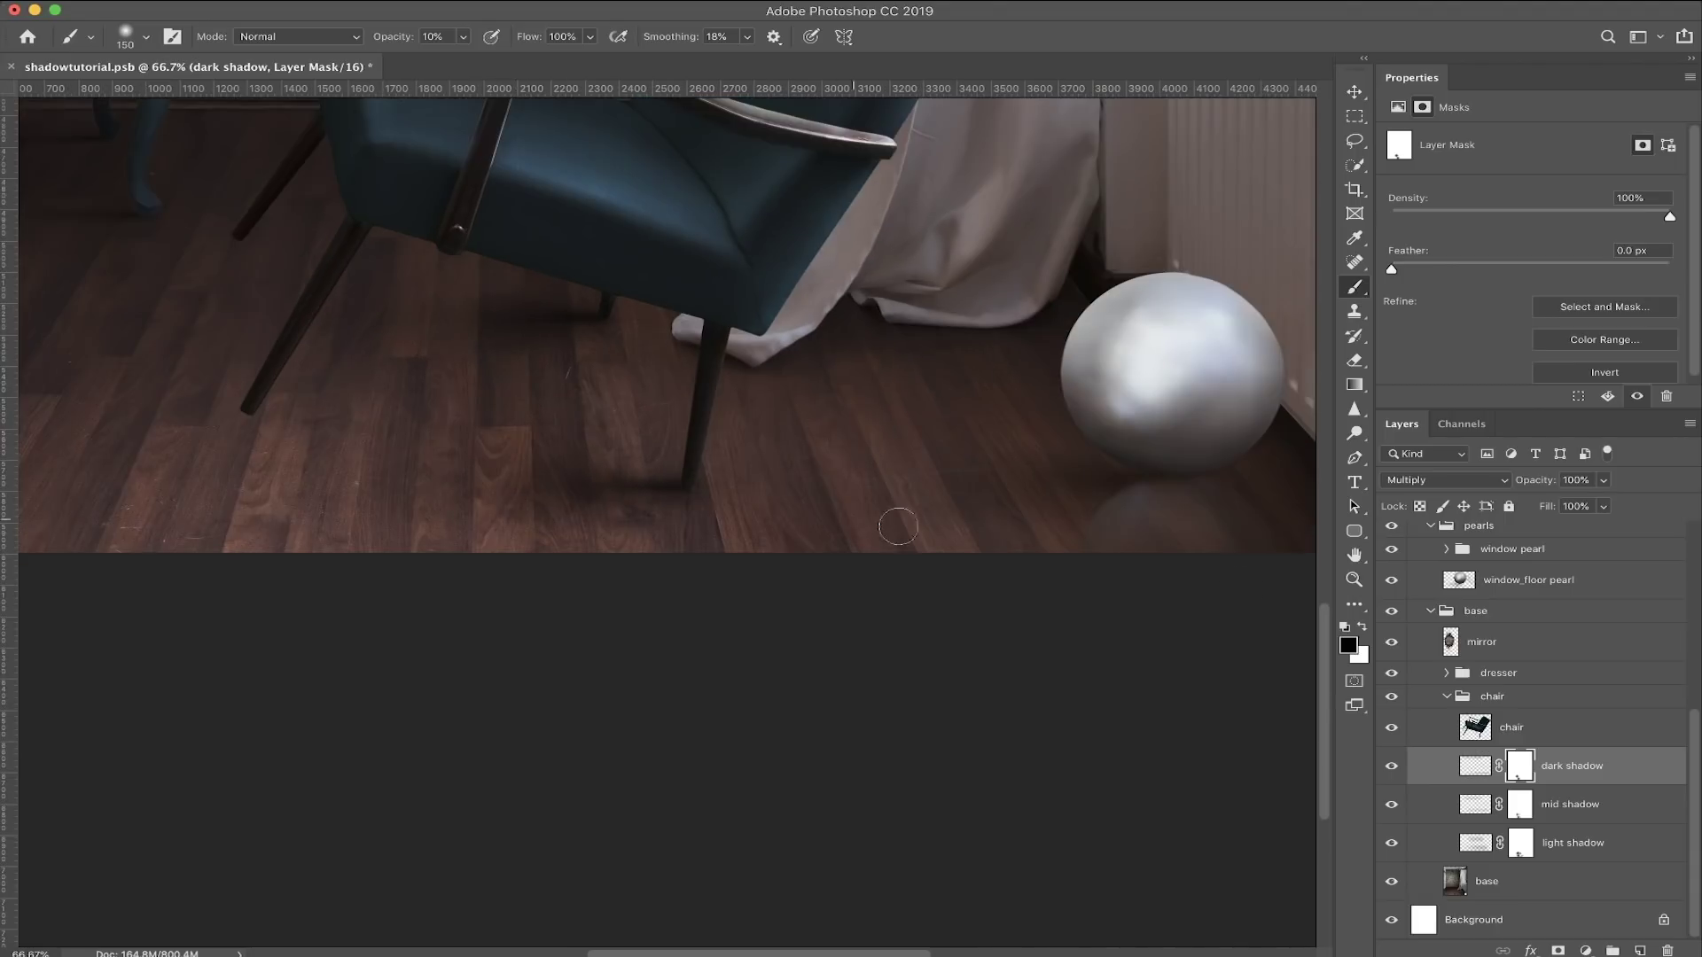
Step: Toggle the dark shadow mask and light shadow visibility to compare the result
left_click(1520, 766, "shift")
left_click(1520, 765, "shift")
left_click(1524, 771, "shift")
left_click(1525, 772, "shift")
left_click(1391, 847)
left_click(1390, 847)
left_click(1520, 843)
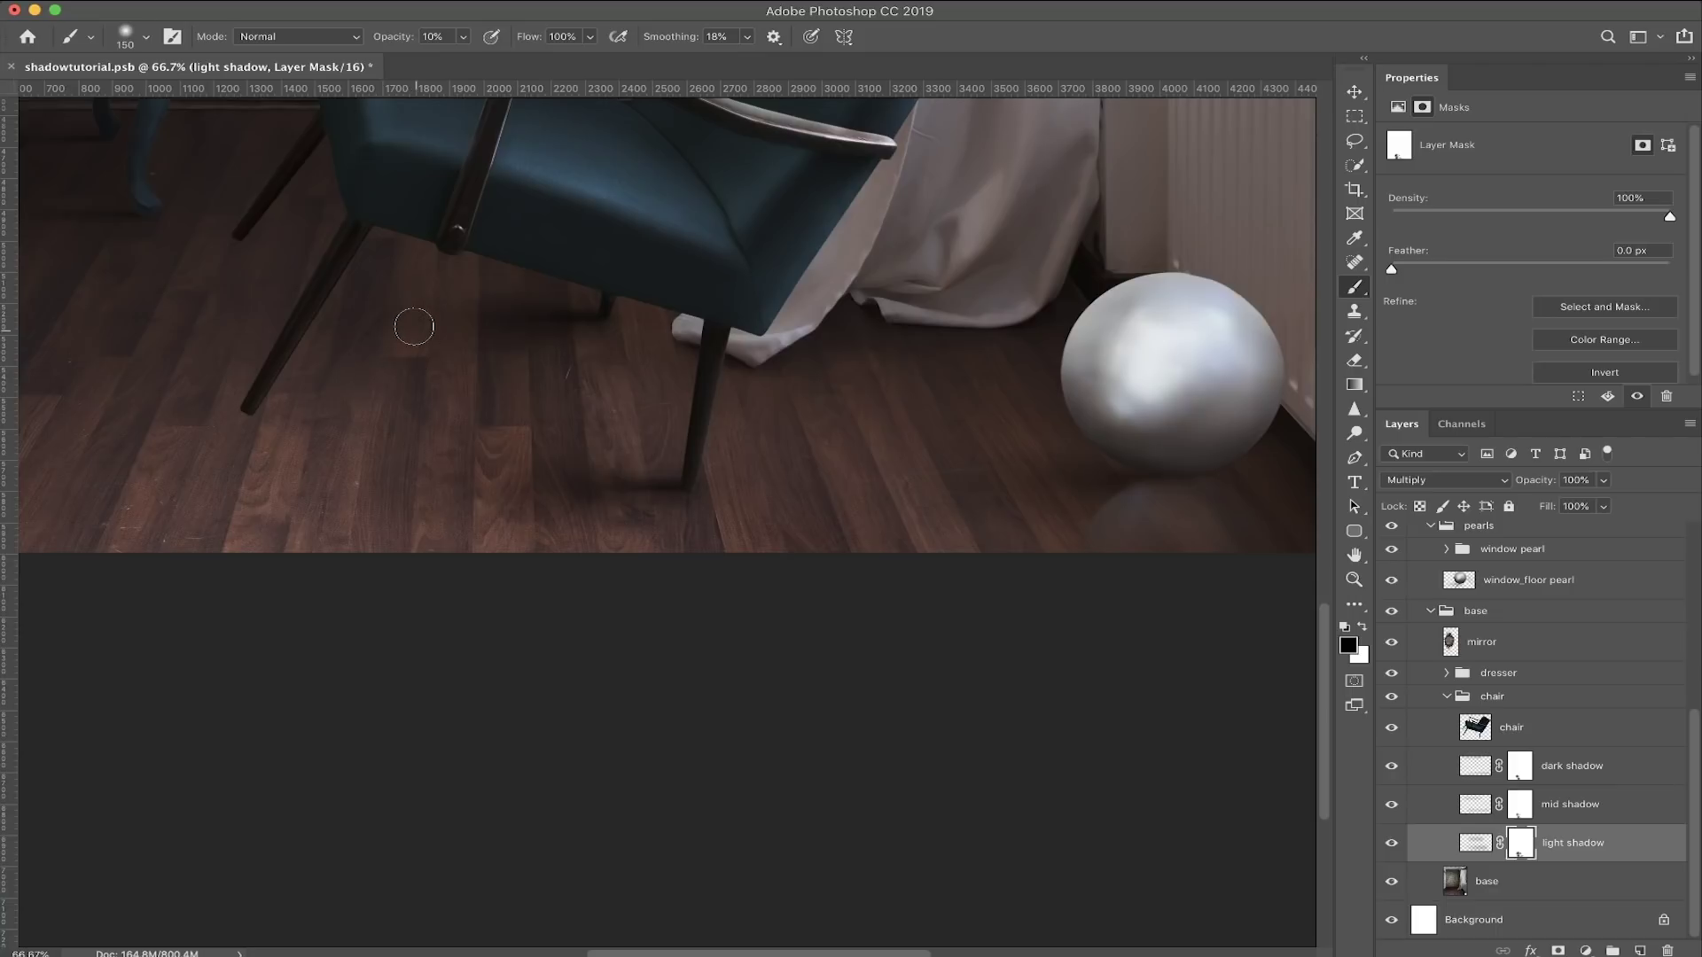
Step: Paint white at 50% on the light shadow mask to restore shadow under the front leg
key("bracketright")
key("bracketright")
key("bracketright")
key("bracketright")
mouse_move(482, 289)
left_mouse_down()
mouse_move(496, 350)
mouse_move(478, 330)
mouse_move(490, 279)
mouse_move(513, 291)
mouse_move(474, 312)
mouse_move(502, 319)
mouse_move(476, 342)
mouse_move(454, 333)
mouse_move(535, 363)
mouse_move(521, 333)
mouse_move(492, 327)
mouse_move(500, 294)
mouse_move(426, 307)
mouse_move(479, 402)
mouse_move(440, 462)
mouse_move(492, 509)
mouse_move(558, 524)
mouse_move(561, 456)
mouse_move(545, 533)
mouse_move(521, 536)
mouse_move(570, 445)
left_mouse_up()
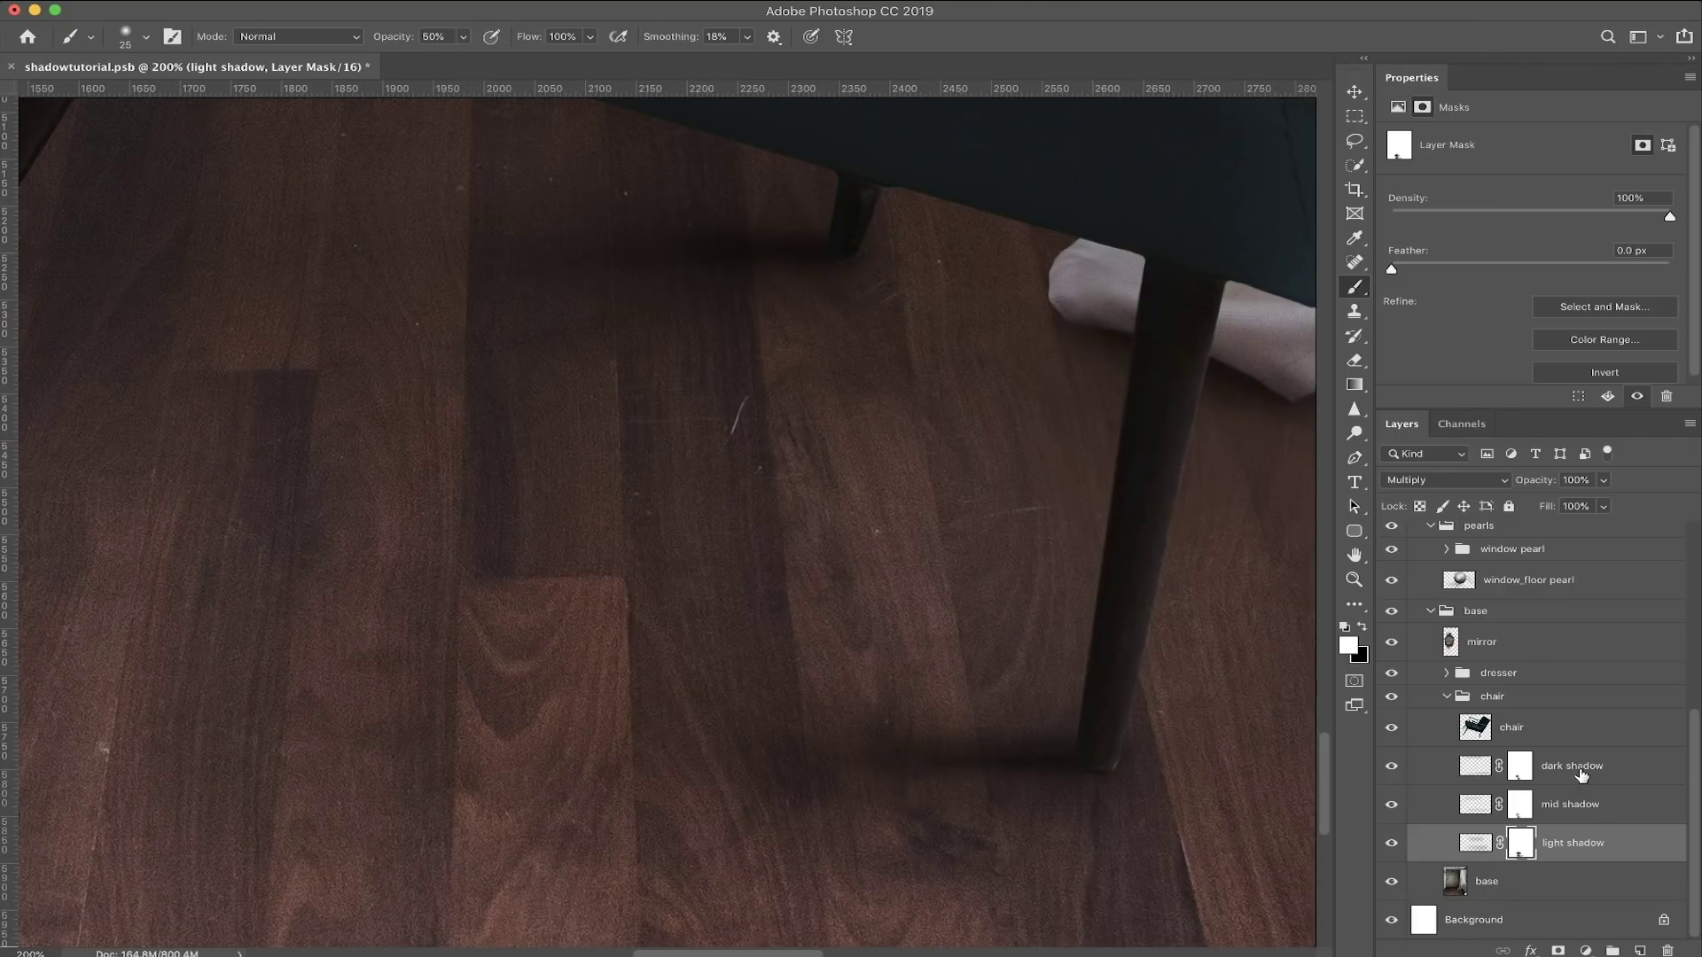
left_click(1475, 762)
Step: Nudge the dark shadow layer a few pixels under the front chair leg with the Move tool
key("v")
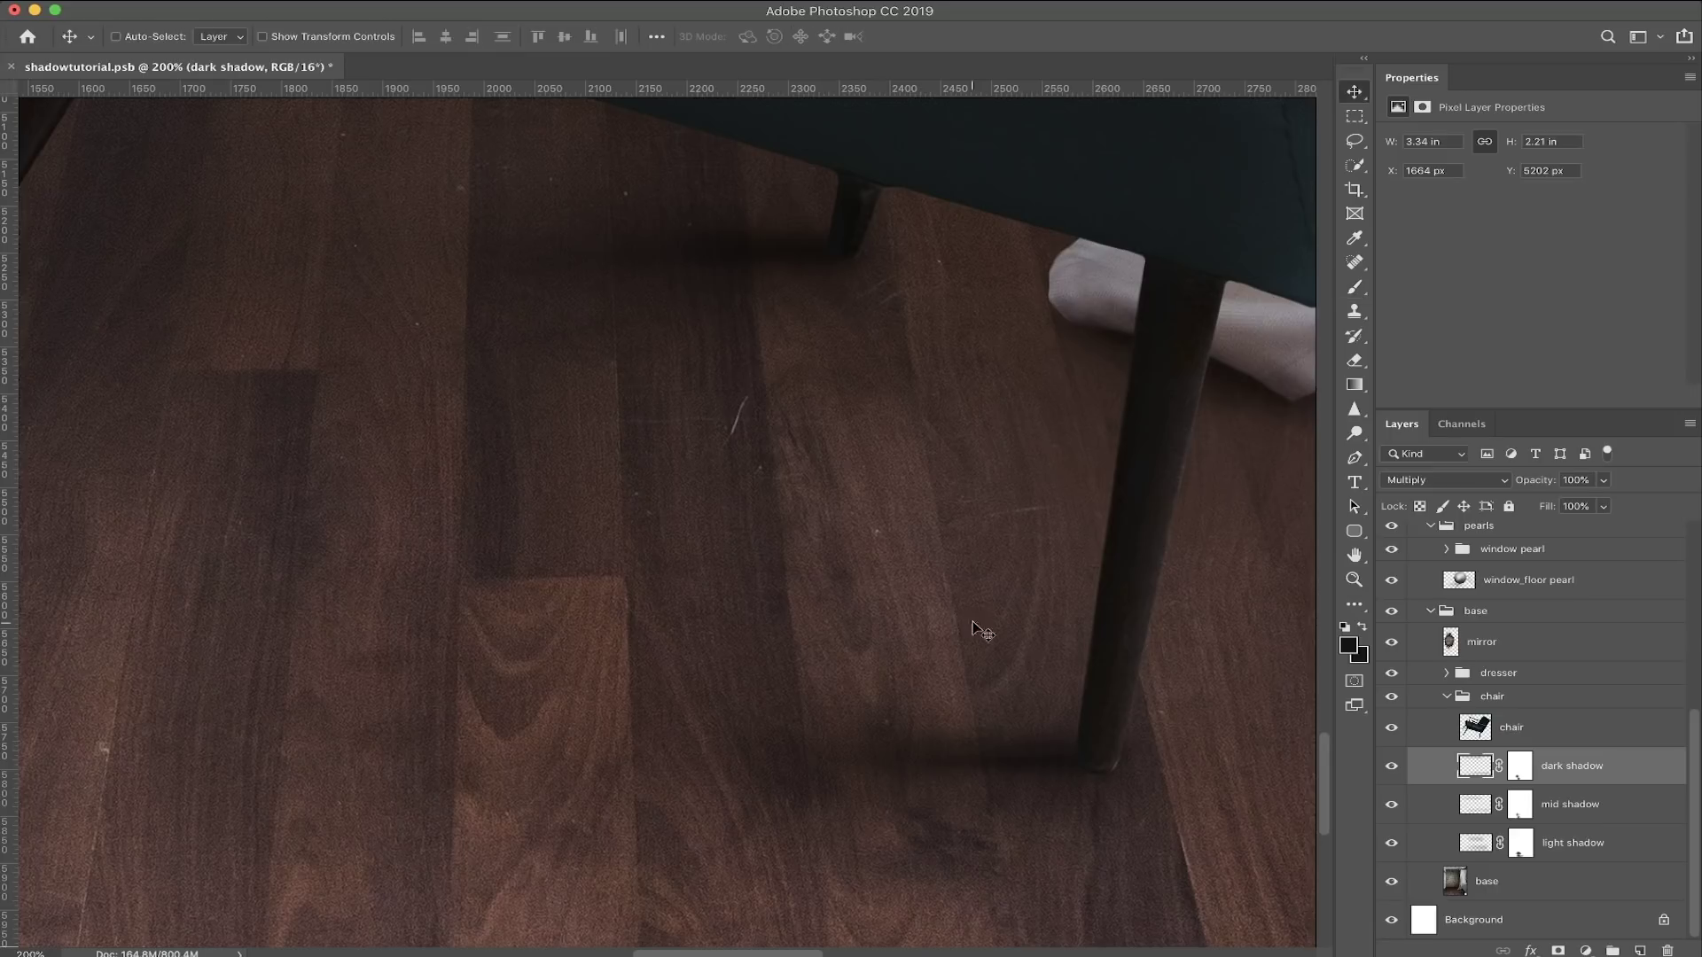
left_click_drag(736, 252, 735, 261)
key("super+minus")
key("super+minus")
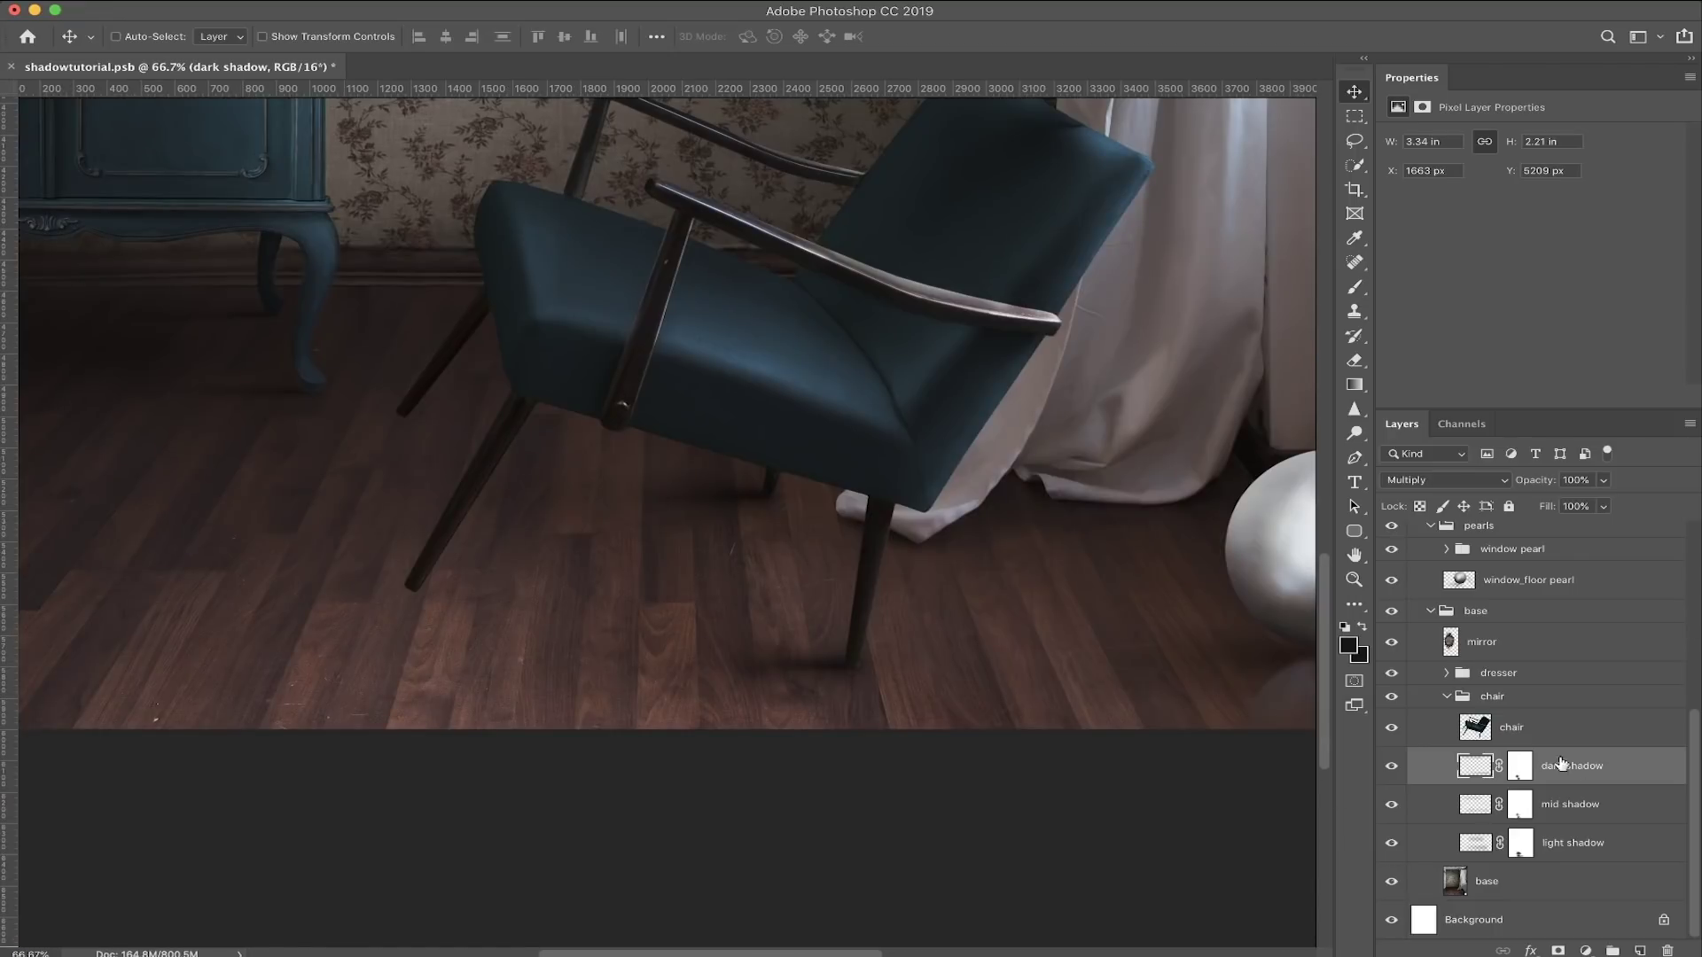
Step: Hide and reshow the dark, mid and light shadow layers to compare
left_click_drag(1390, 765, 1391, 804)
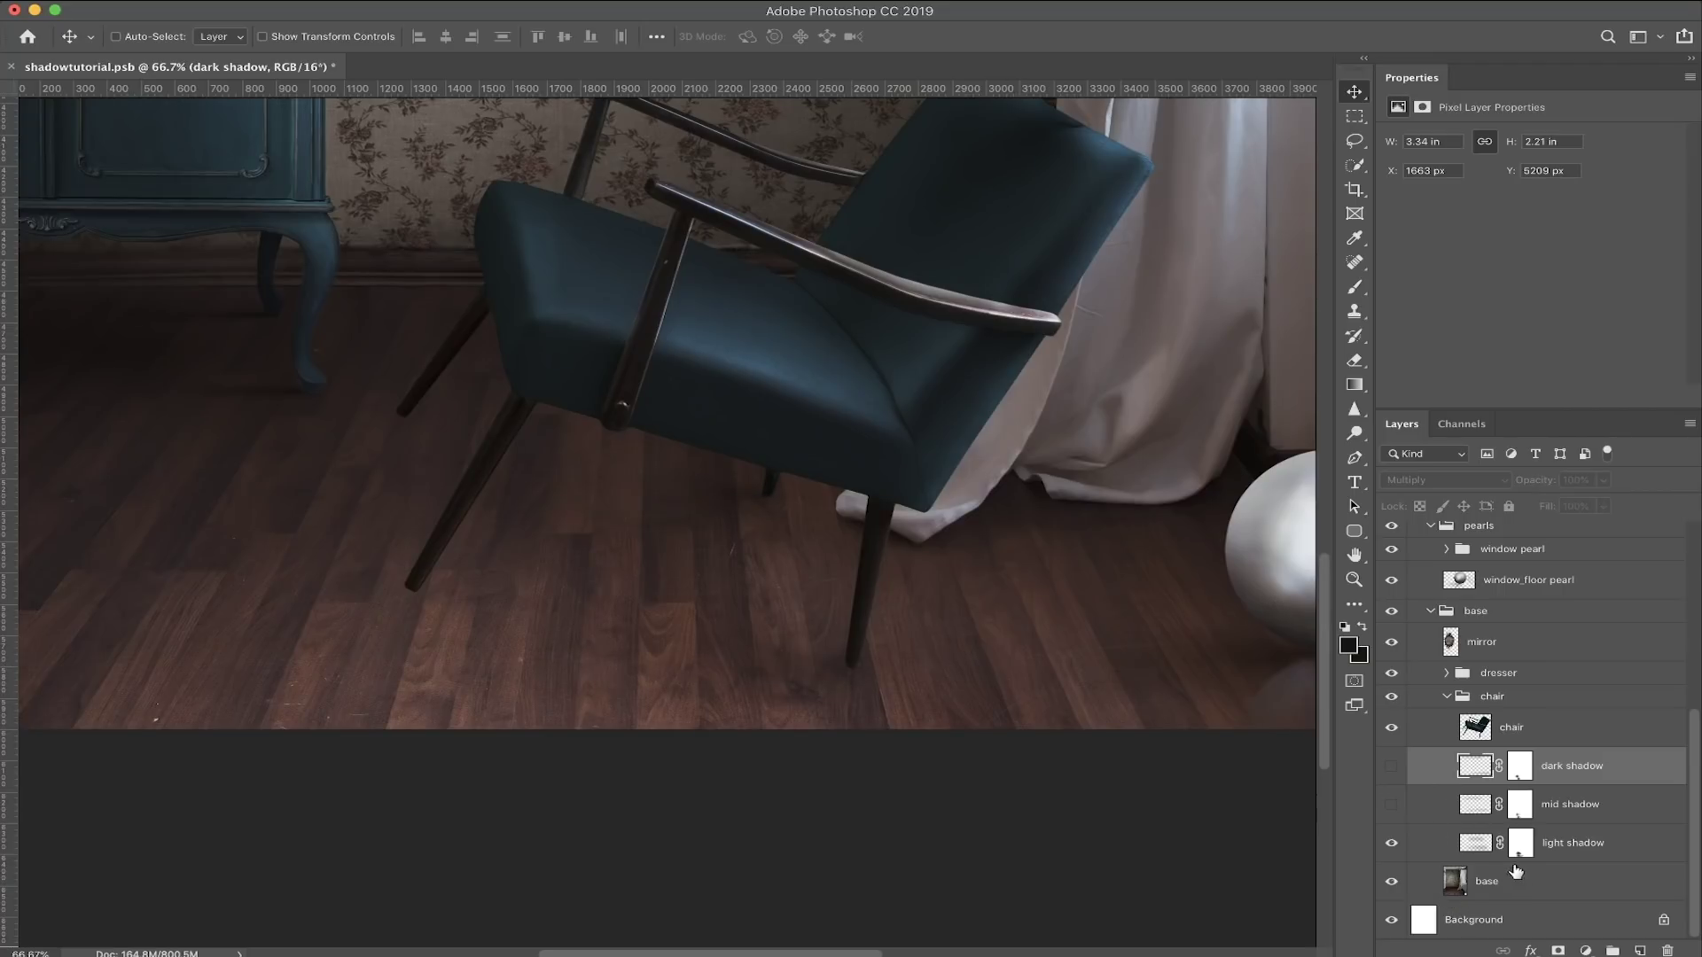
left_click(1390, 845)
left_click(1390, 845)
left_click(1391, 804)
left_click(1391, 766)
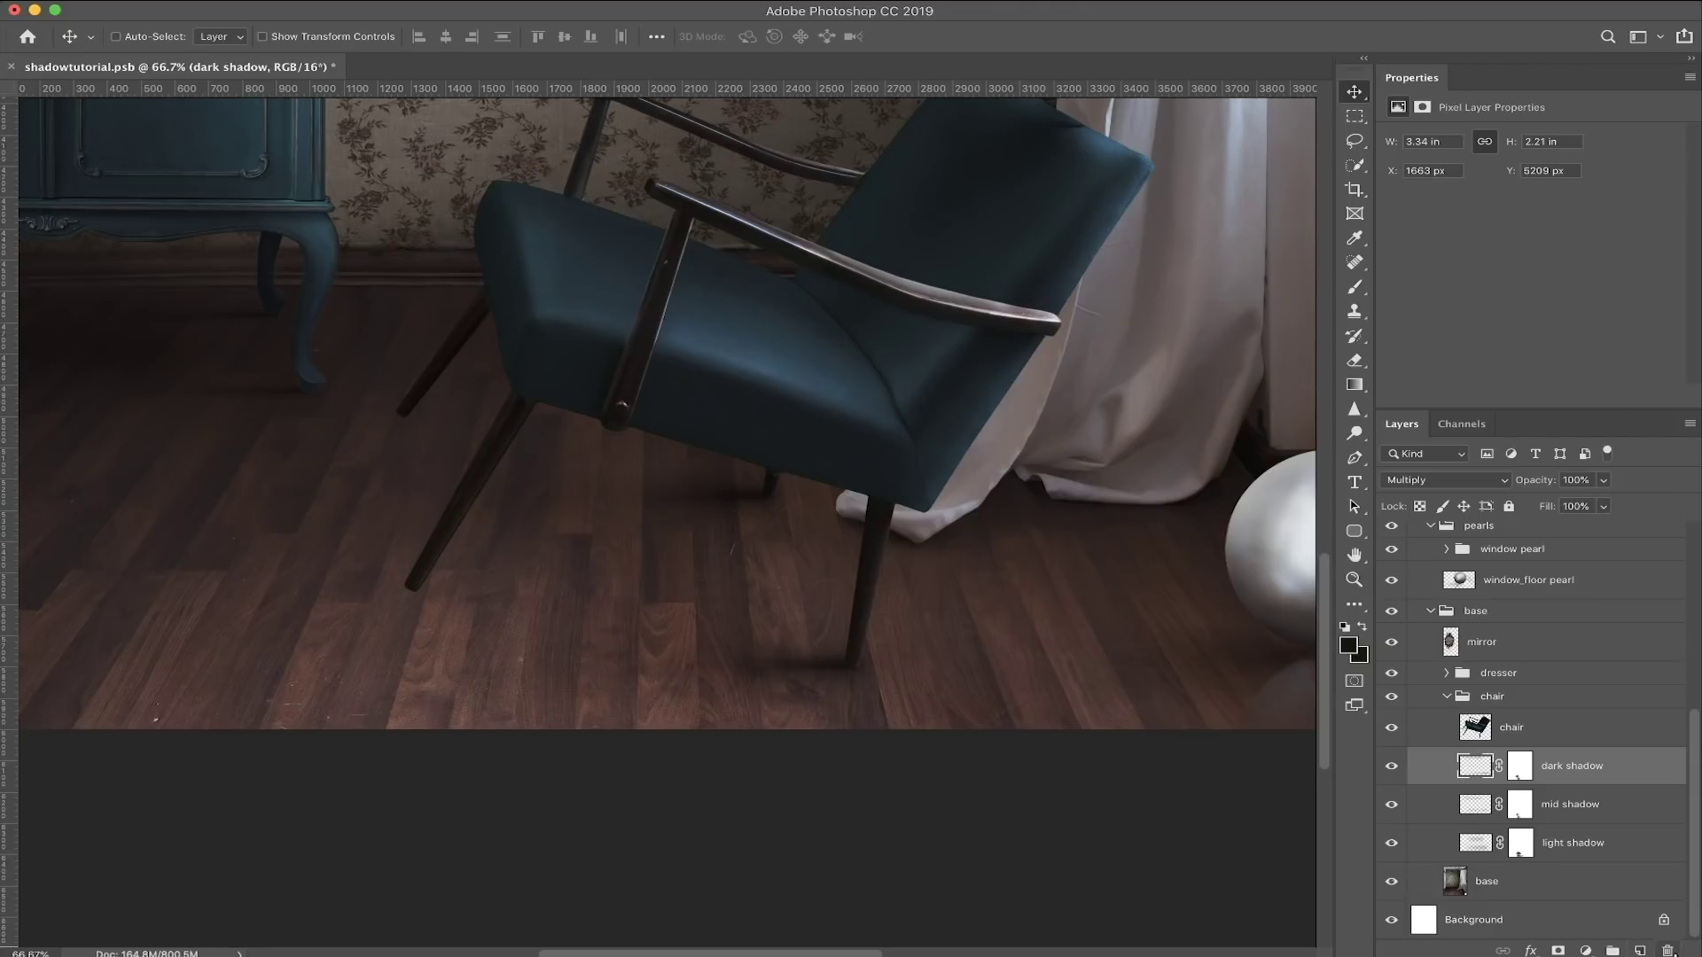
Step: Add an empty Layer 193 above the dark shadow layer in the chair group
left_click(1642, 950)
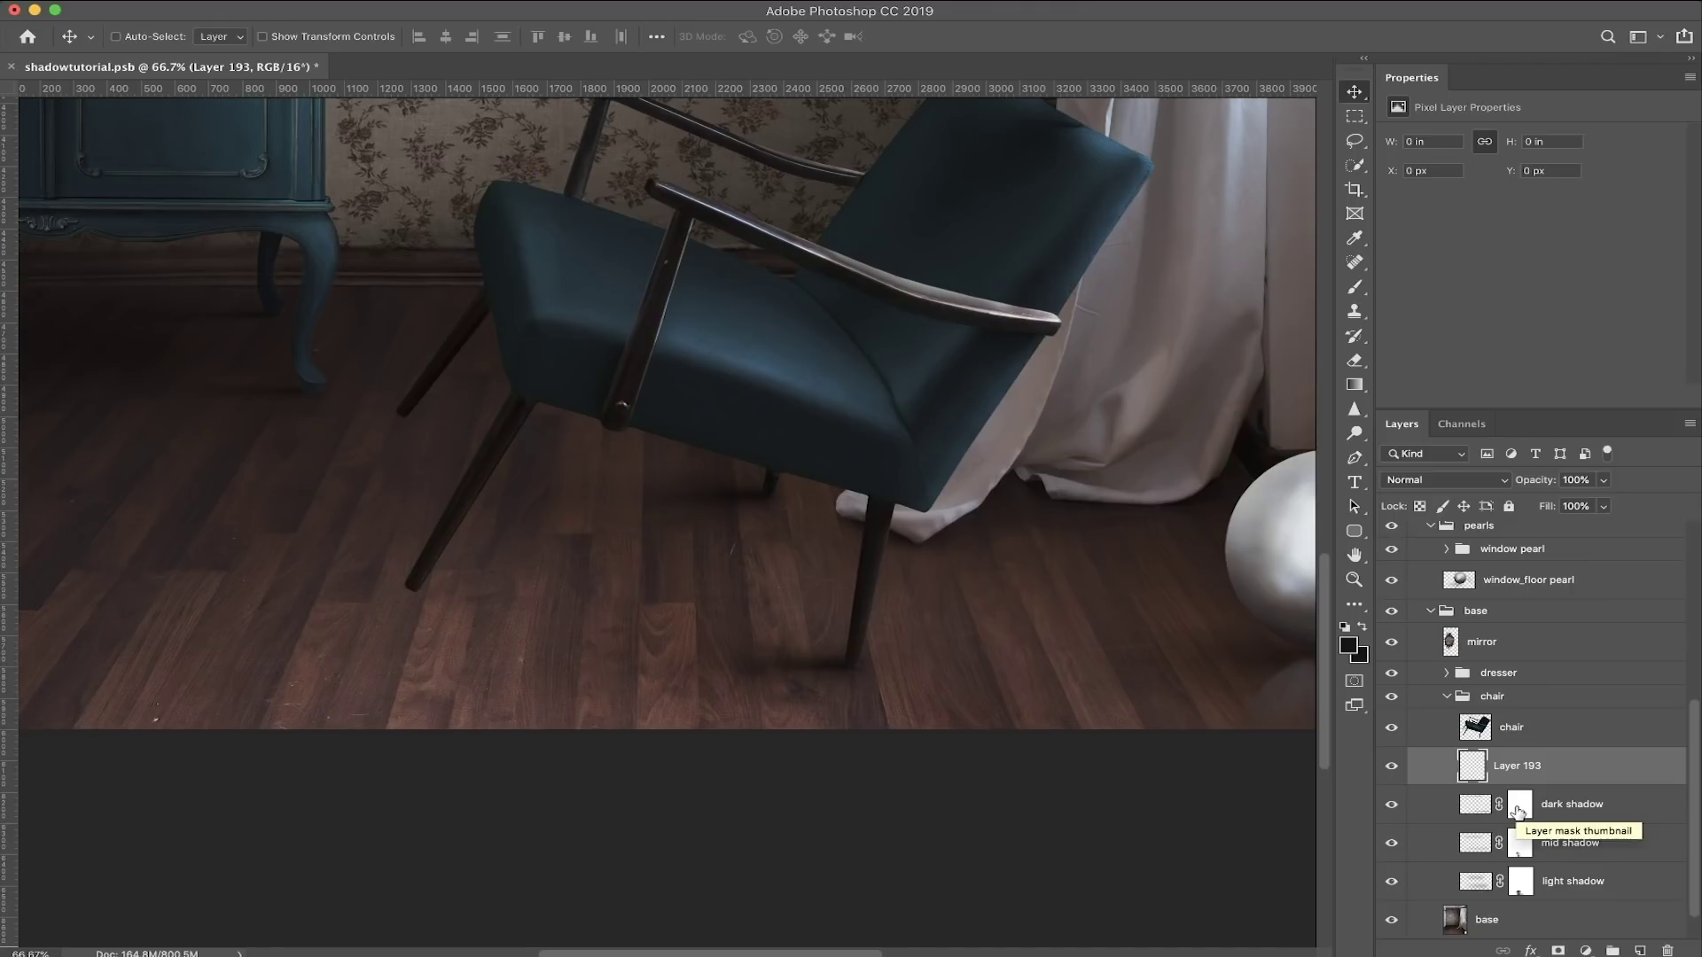
Step: Check the dark, light and mid shadow layers, then rename Layer 193 to 'chair shadow'
left_click(1622, 809)
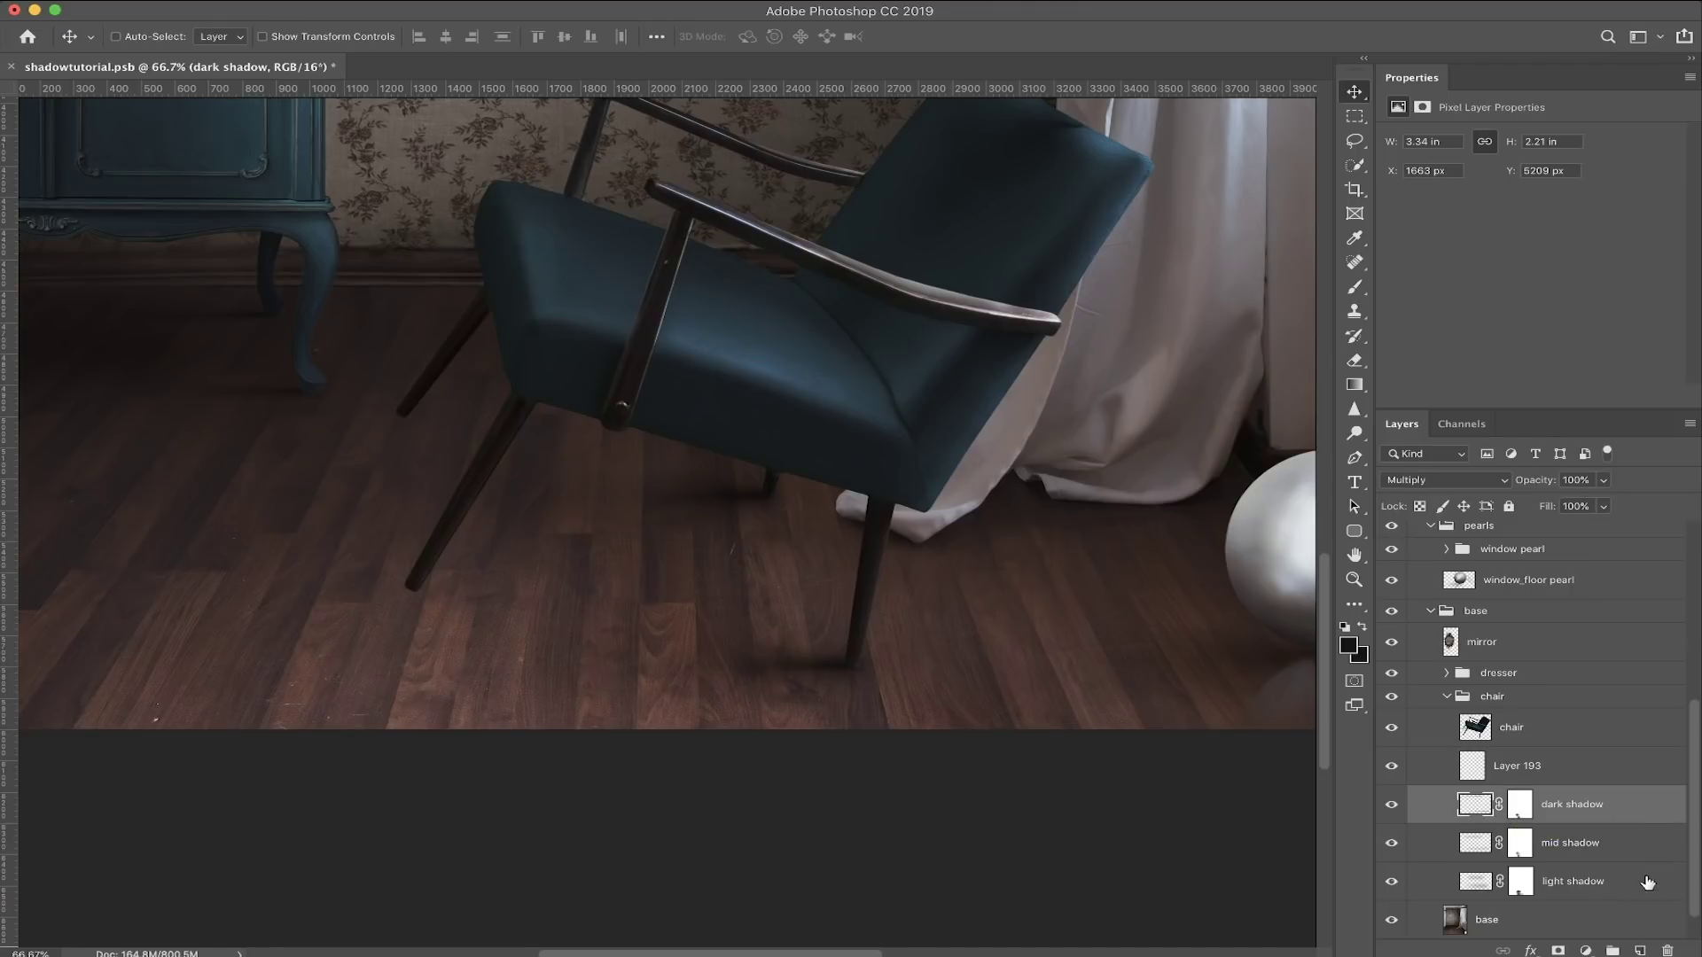
left_click(1641, 886)
left_click(1613, 844)
left_click(1609, 808)
double_click(1511, 766)
type("ch")
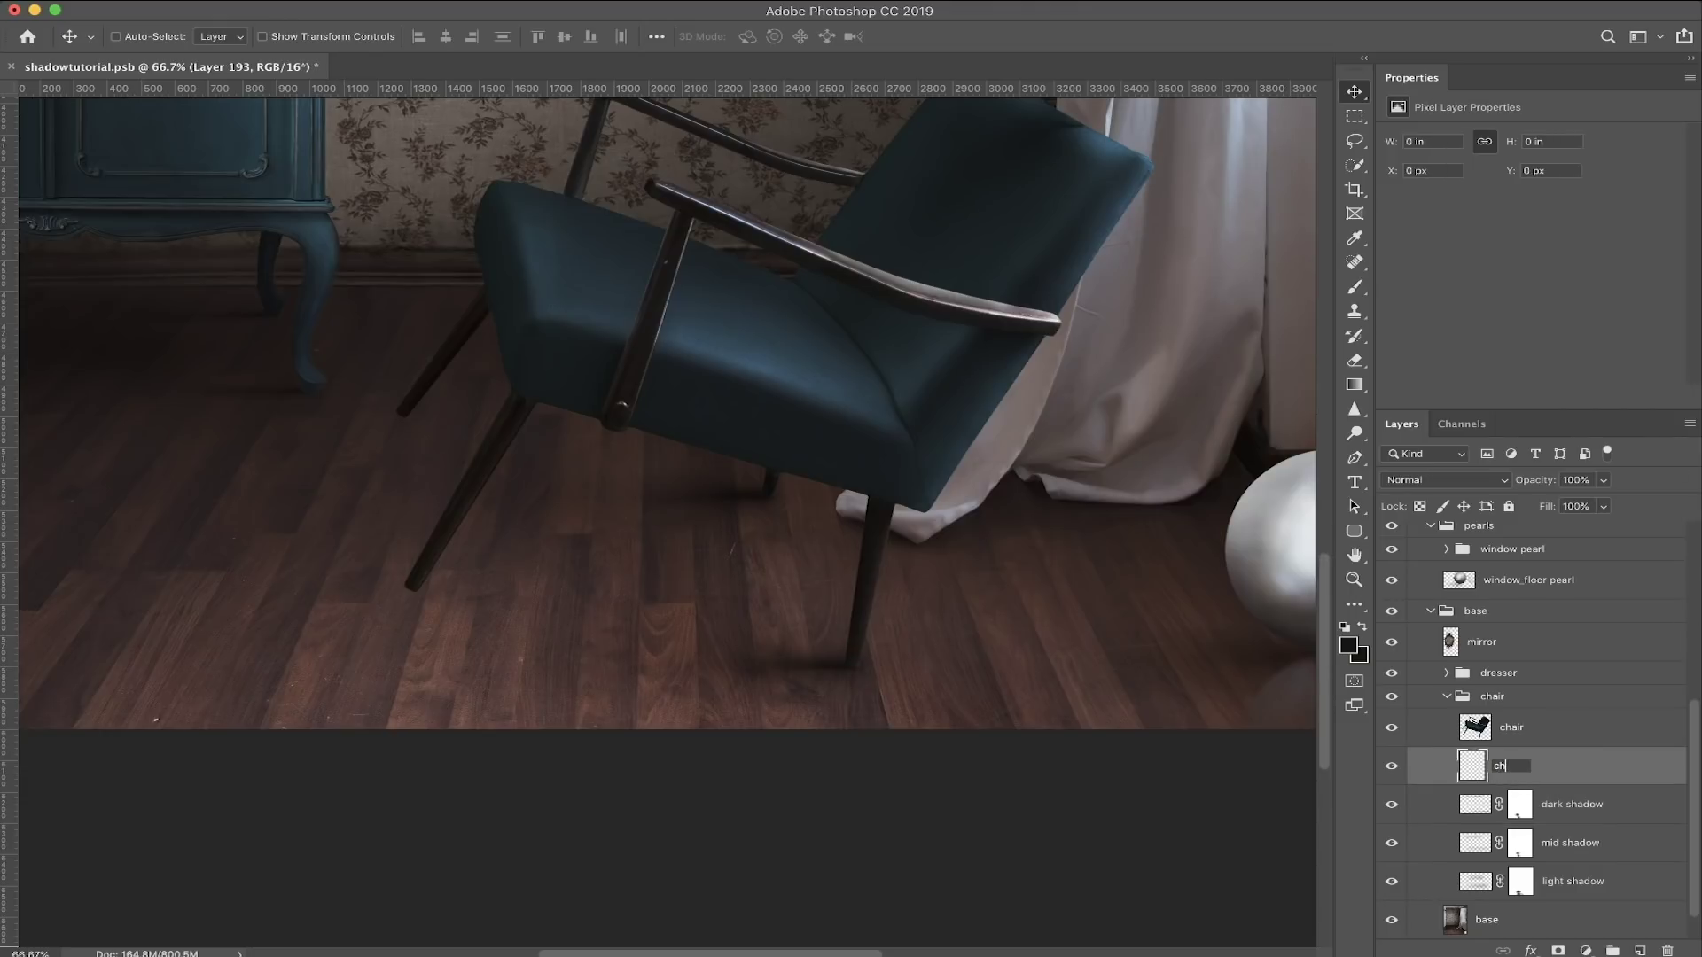
type("air shadow")
key("Return")
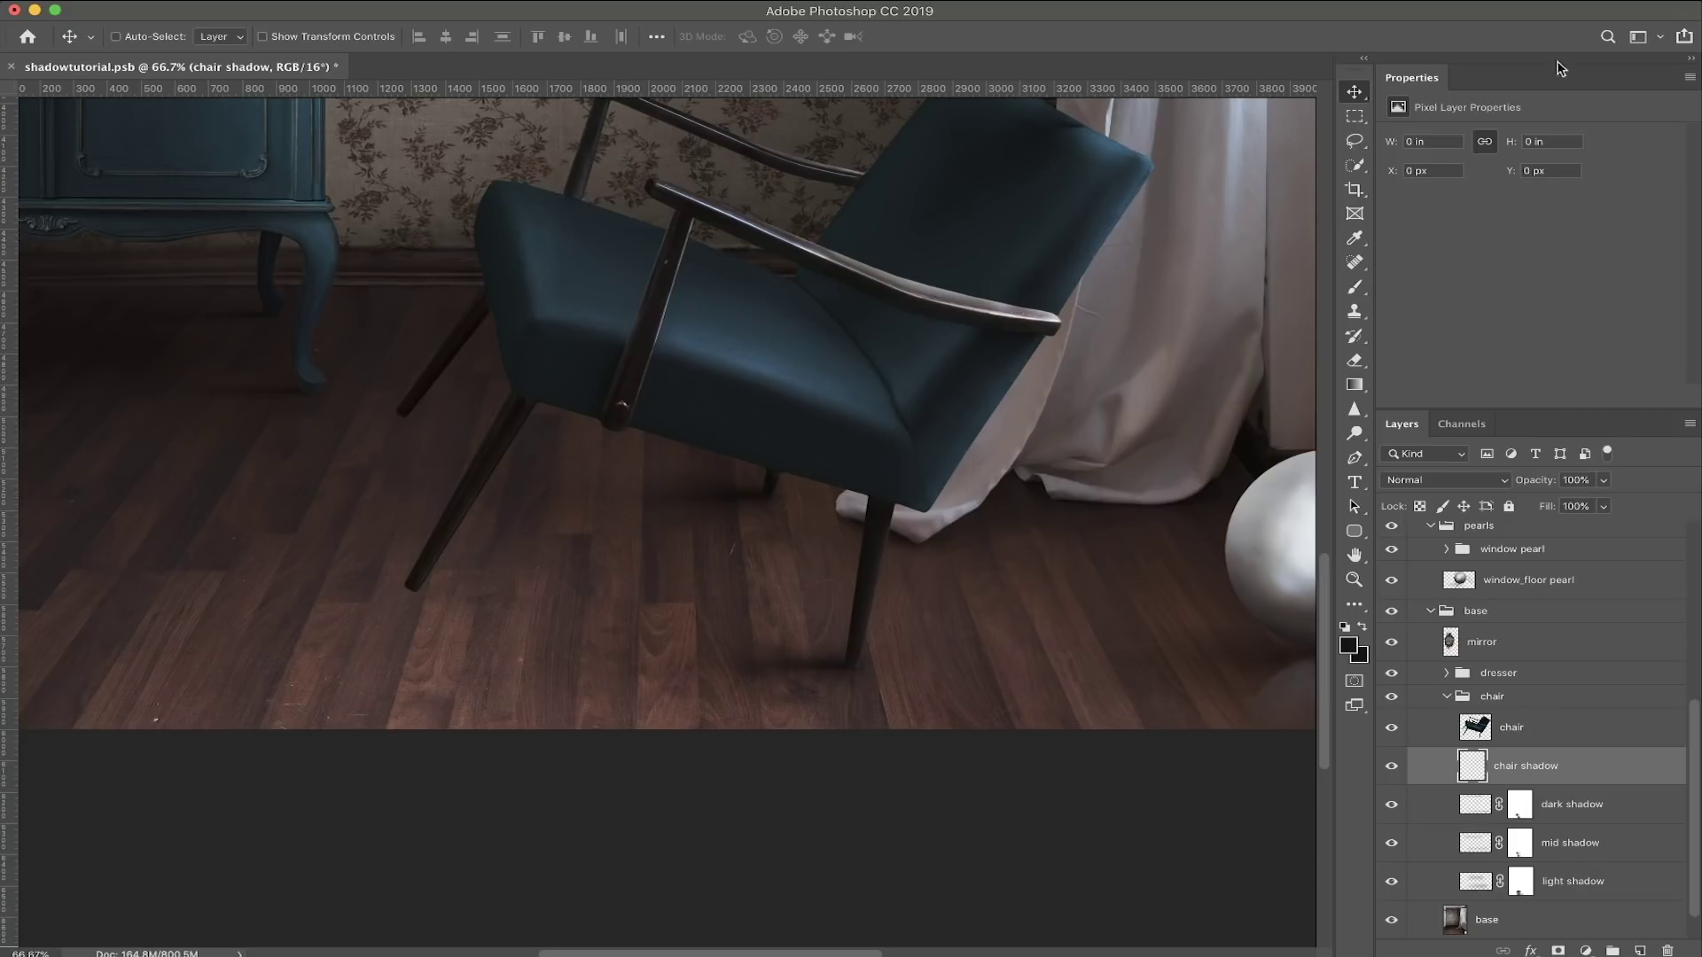
left_click(1353, 288)
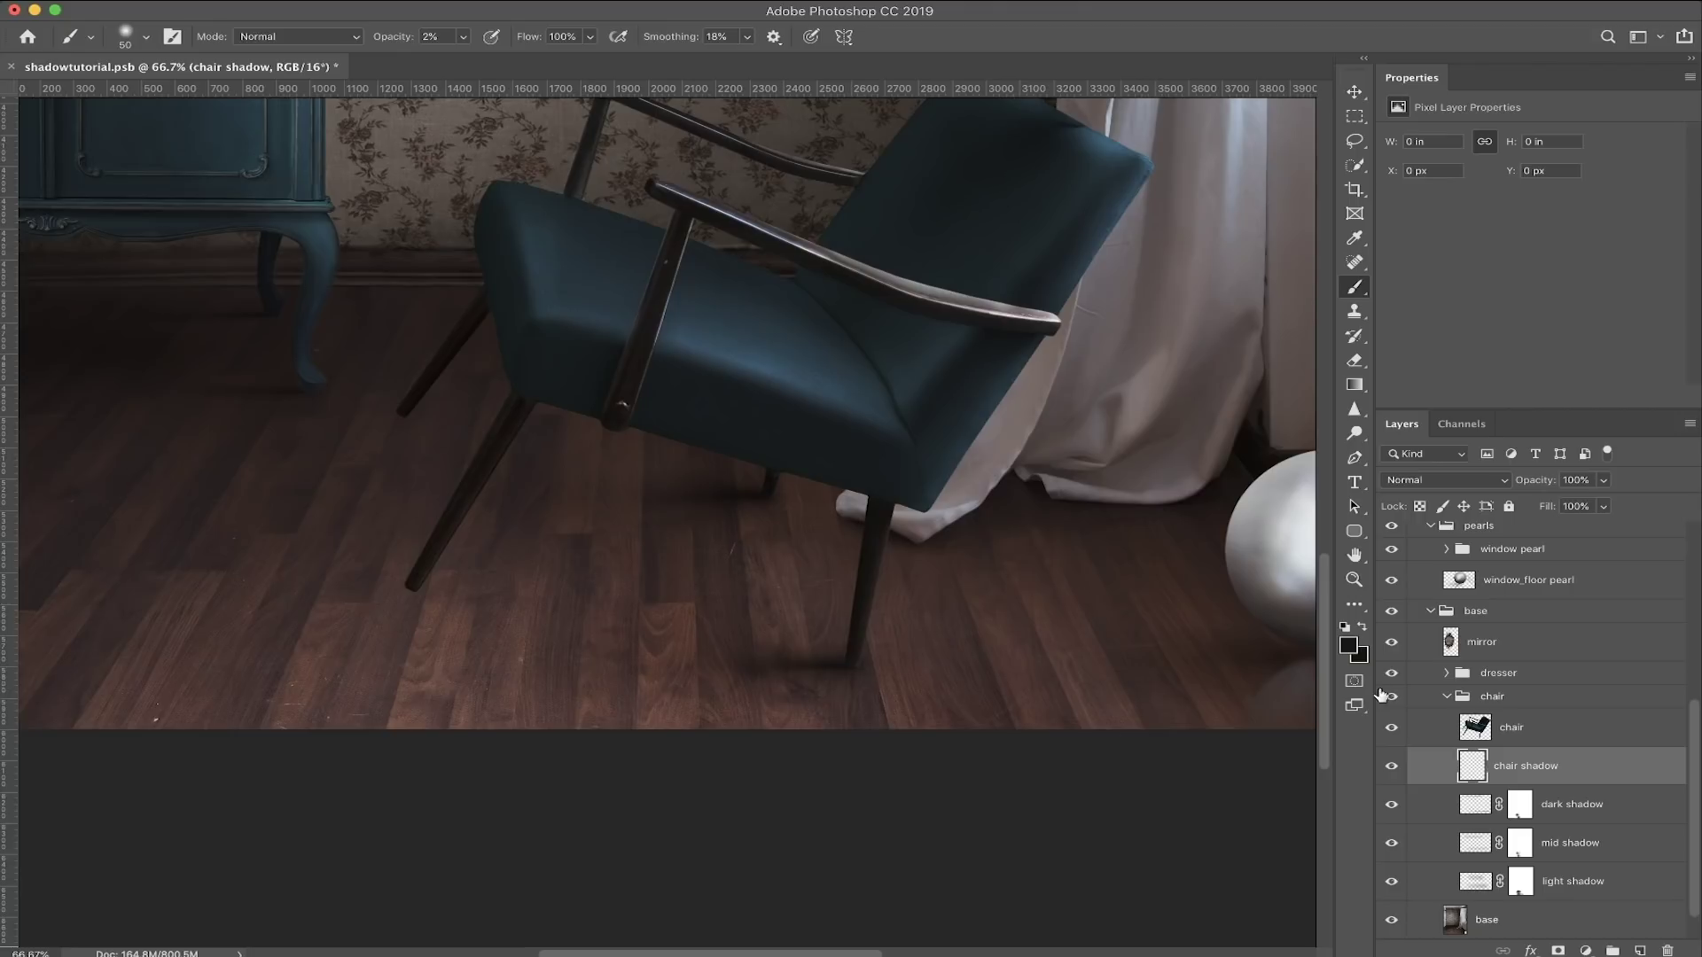
Step: Keep the dark foreground colour and paint a faint floor shadow with a 500 px brush
left_click(1348, 651)
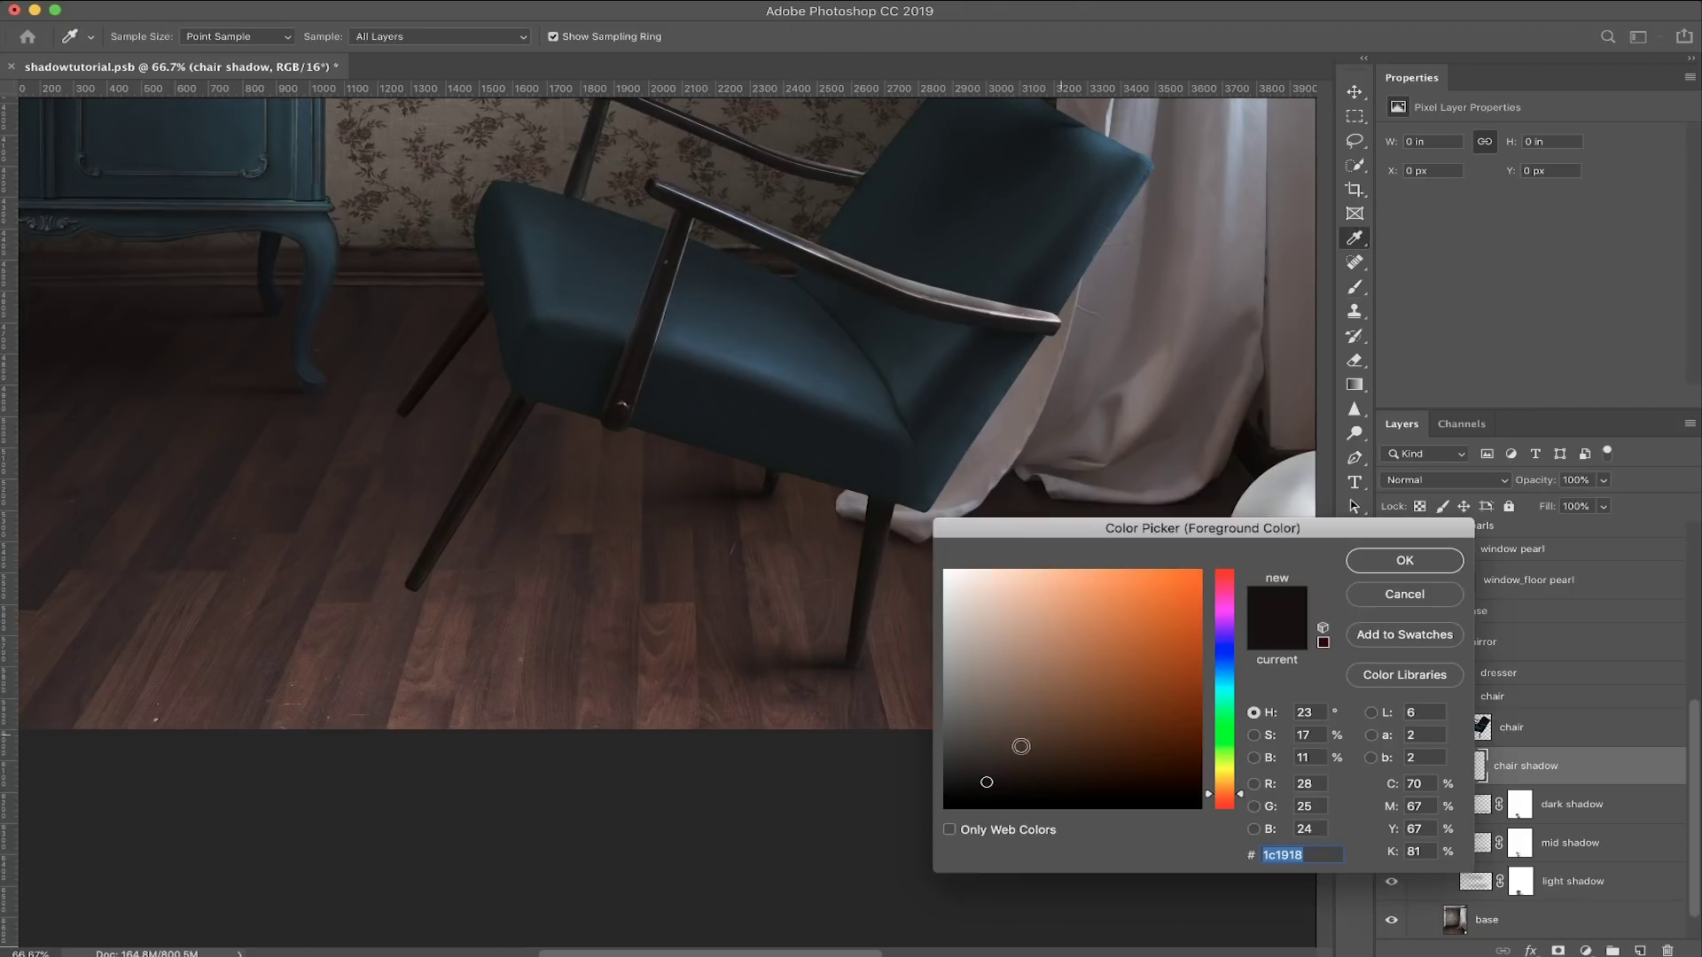
left_click(1415, 562)
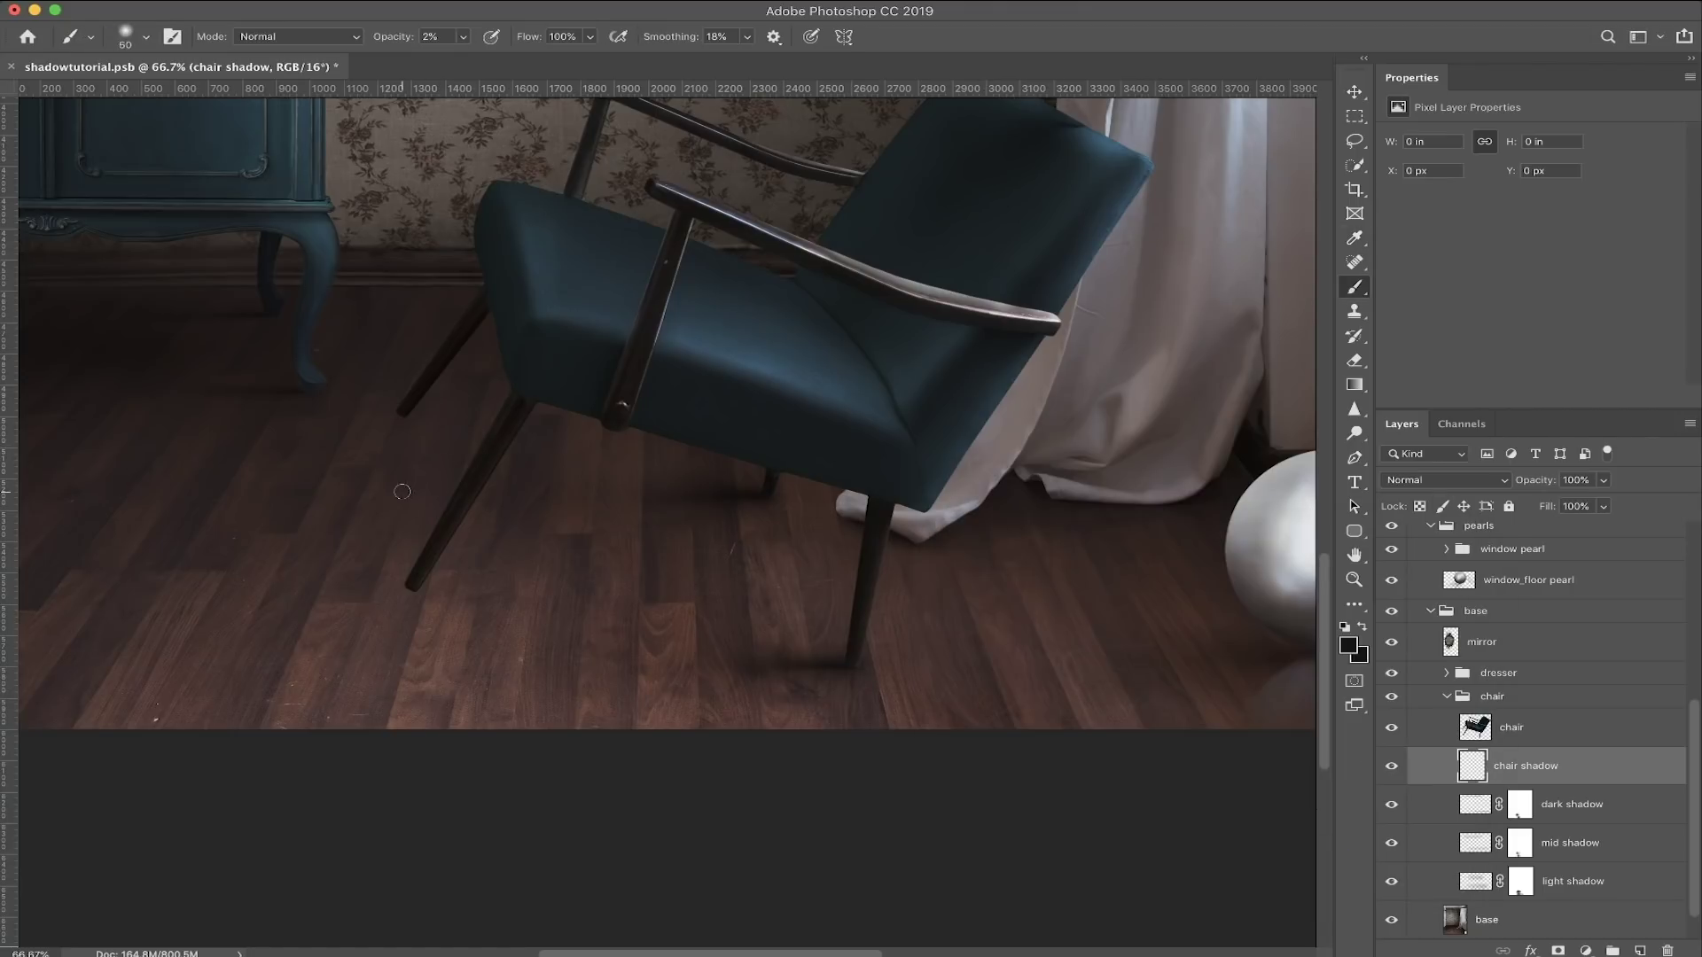
key("bracketright")
key("bracketright")
key("bracketright")
key("bracketright")
key("bracketright")
key("bracketright")
key("bracketright")
key("bracketright")
key("bracketright")
key("bracketright")
key("bracketleft")
mouse_move(620, 520)
left_mouse_down()
mouse_move(275, 525)
mouse_move(350, 550)
mouse_move(620, 550)
mouse_move(240, 505)
mouse_move(648, 535)
mouse_move(236, 505)
mouse_move(706, 517)
mouse_move(145, 520)
mouse_move(635, 532)
mouse_move(209, 502)
mouse_move(558, 502)
mouse_move(796, 457)
left_mouse_up()
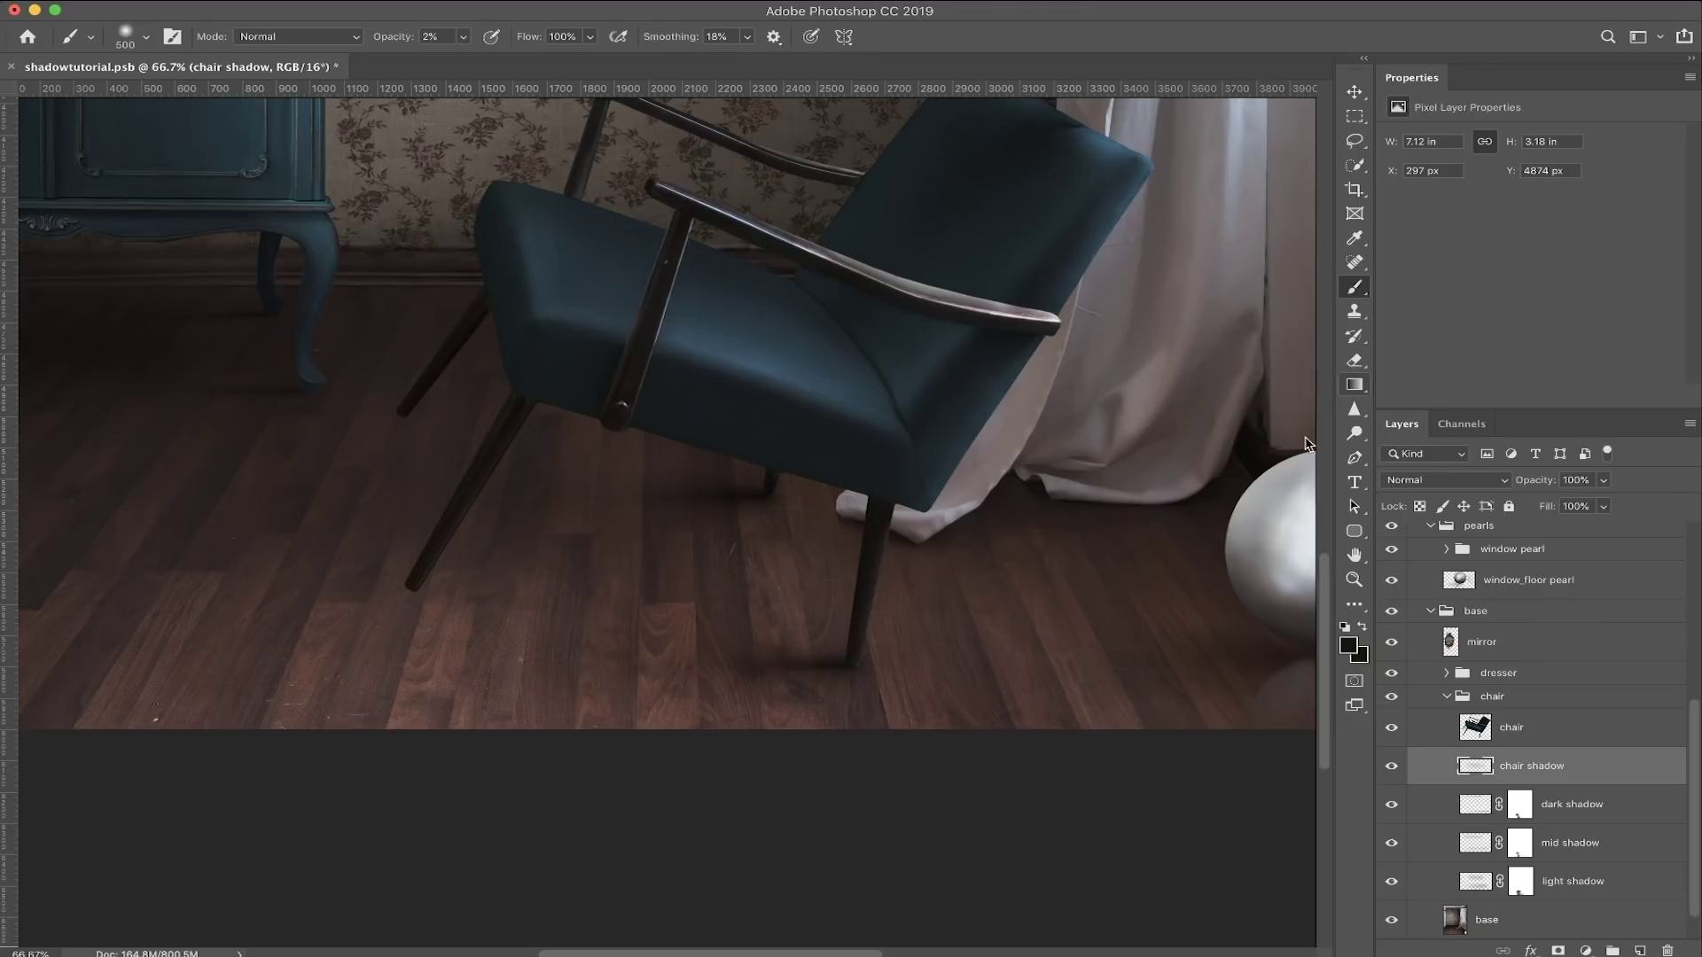
Step: Set chair shadow to Multiply and build up shadow under the chair, shrinking the brush to 250 and 125
left_click(1448, 487)
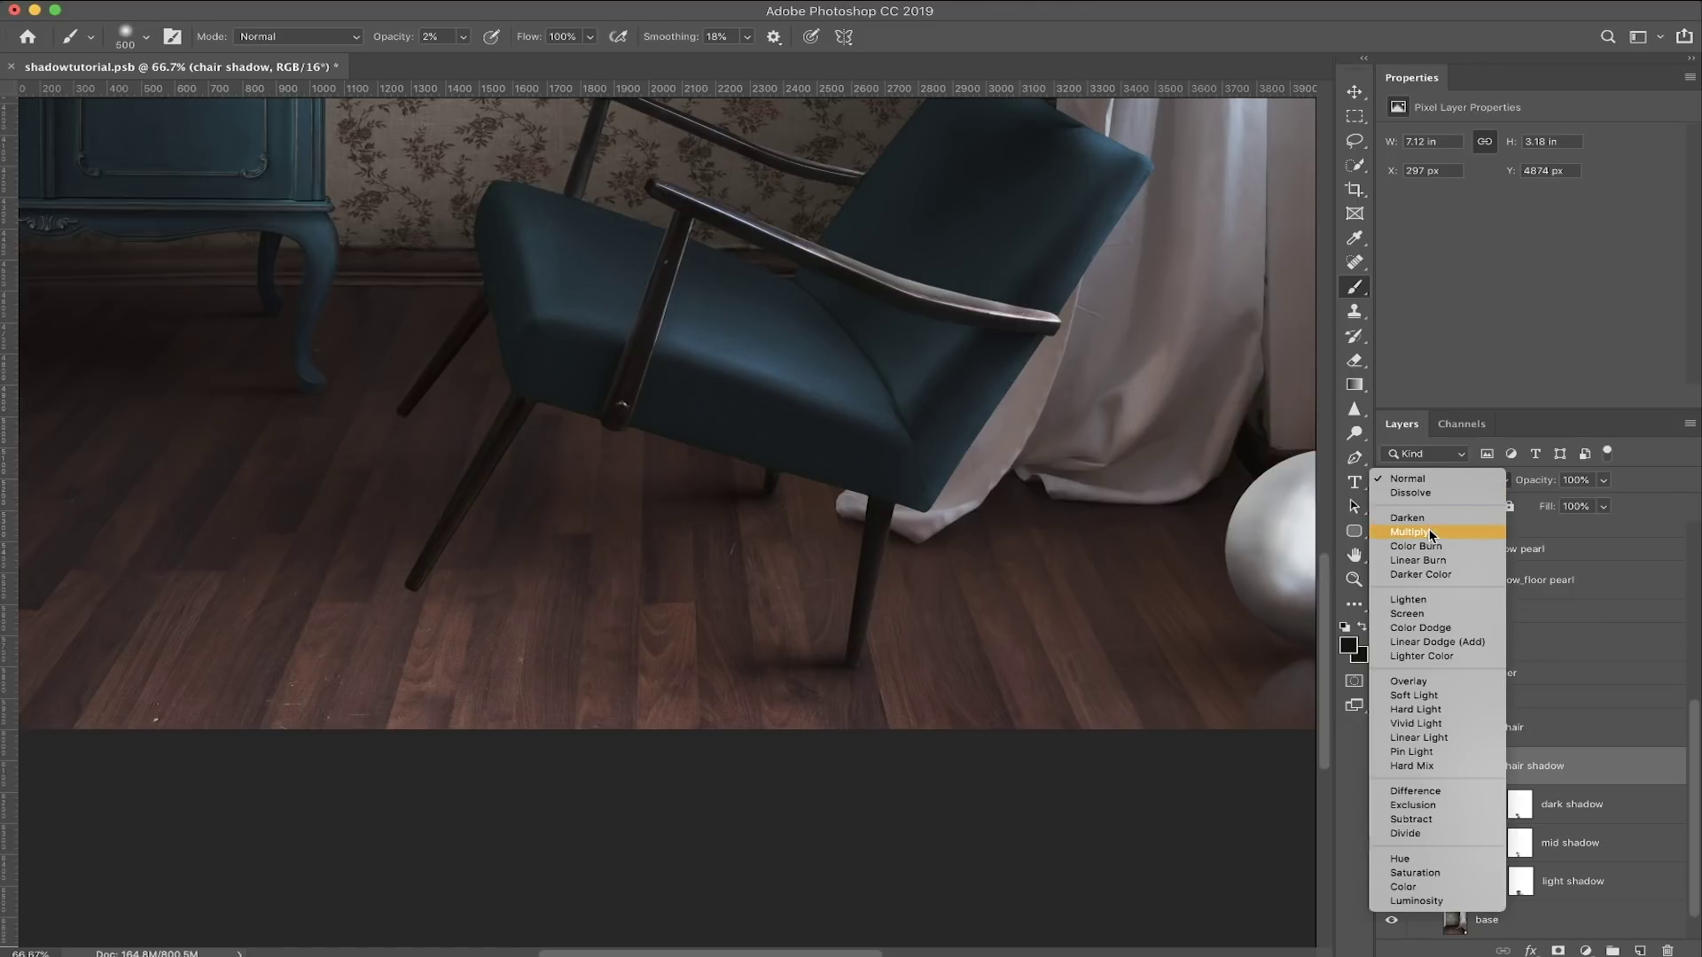
left_click(1430, 533)
mouse_move(589, 521)
left_mouse_down()
mouse_move(151, 494)
mouse_move(262, 535)
mouse_move(620, 494)
mouse_move(216, 482)
mouse_move(686, 495)
mouse_move(45, 479)
mouse_move(646, 502)
mouse_move(323, 506)
mouse_move(664, 523)
mouse_move(77, 493)
mouse_move(13, 265)
mouse_move(494, 476)
mouse_move(427, 532)
mouse_move(745, 575)
mouse_move(505, 576)
mouse_move(768, 524)
mouse_move(511, 498)
left_mouse_up()
key("bracketleft")
key("bracketleft")
key("bracketleft")
mouse_move(595, 525)
left_mouse_down()
mouse_move(288, 519)
mouse_move(434, 502)
mouse_move(630, 514)
mouse_move(300, 517)
mouse_move(699, 515)
mouse_move(415, 501)
mouse_move(319, 502)
mouse_move(579, 516)
mouse_move(290, 517)
mouse_move(599, 524)
mouse_move(321, 512)
mouse_move(617, 506)
mouse_move(372, 509)
mouse_move(593, 529)
mouse_move(322, 518)
mouse_move(644, 534)
mouse_move(206, 518)
mouse_move(642, 514)
mouse_move(115, 507)
mouse_move(623, 522)
left_mouse_up()
key("bracketleft")
key("bracketleft")
key("bracketleft")
key("bracketleft")
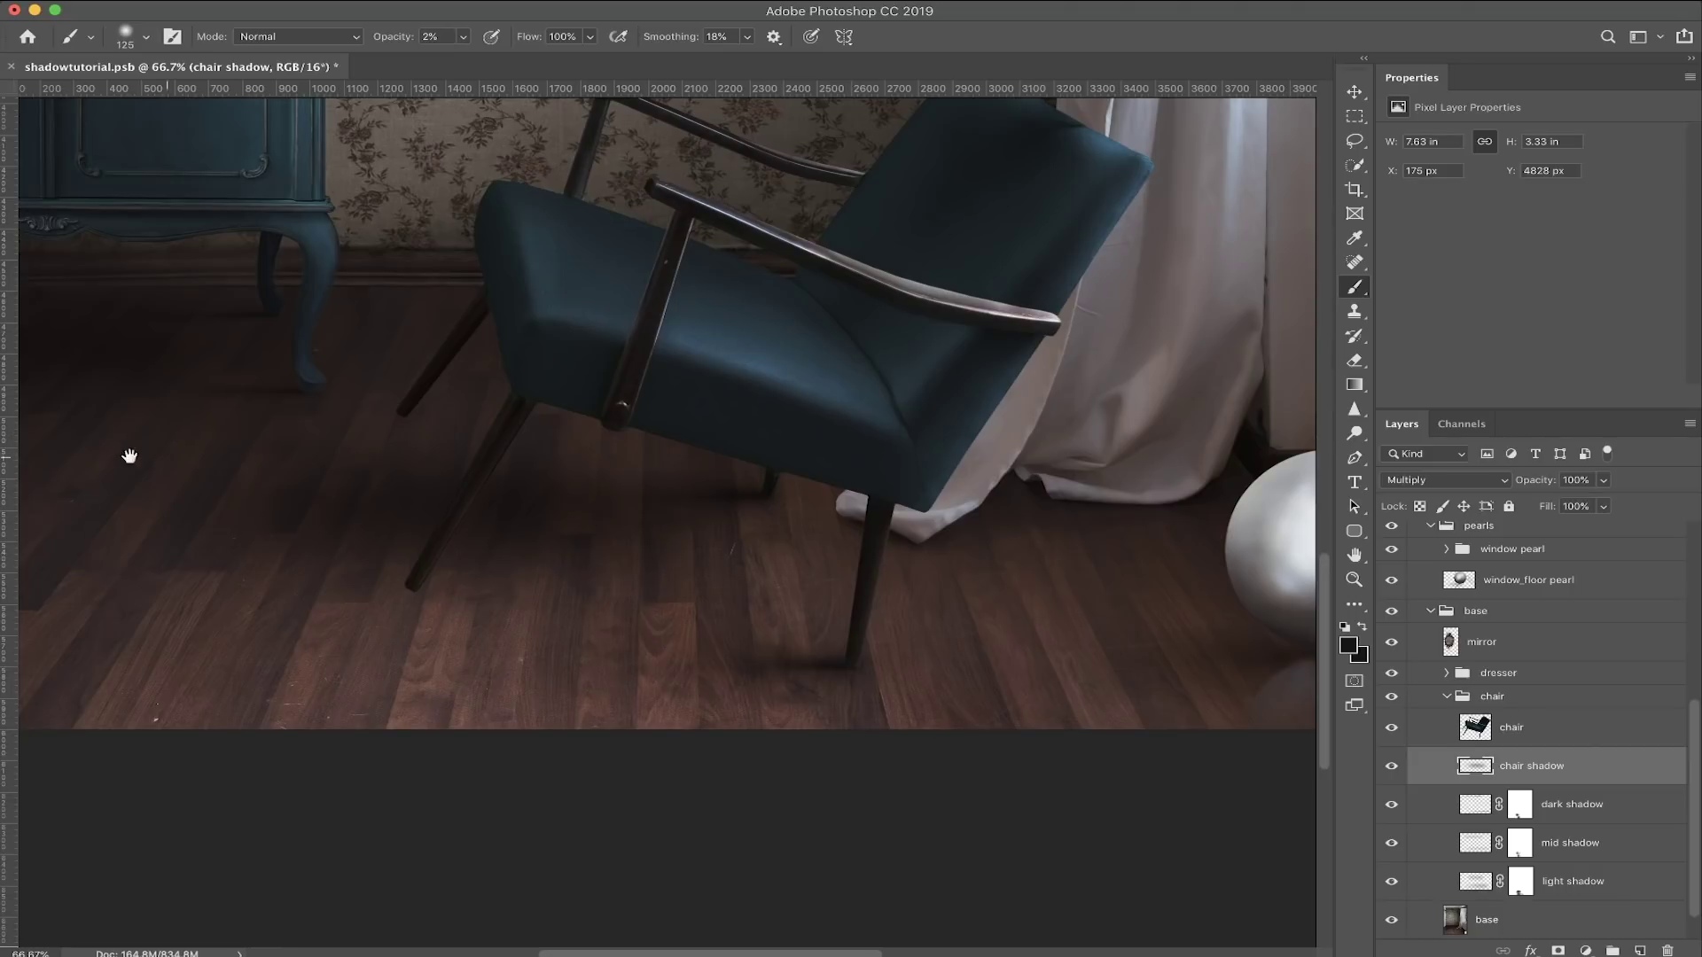
Step: Shift the chair shadow layer down and to the right beneath the chair
left_click(381, 536, "alt")
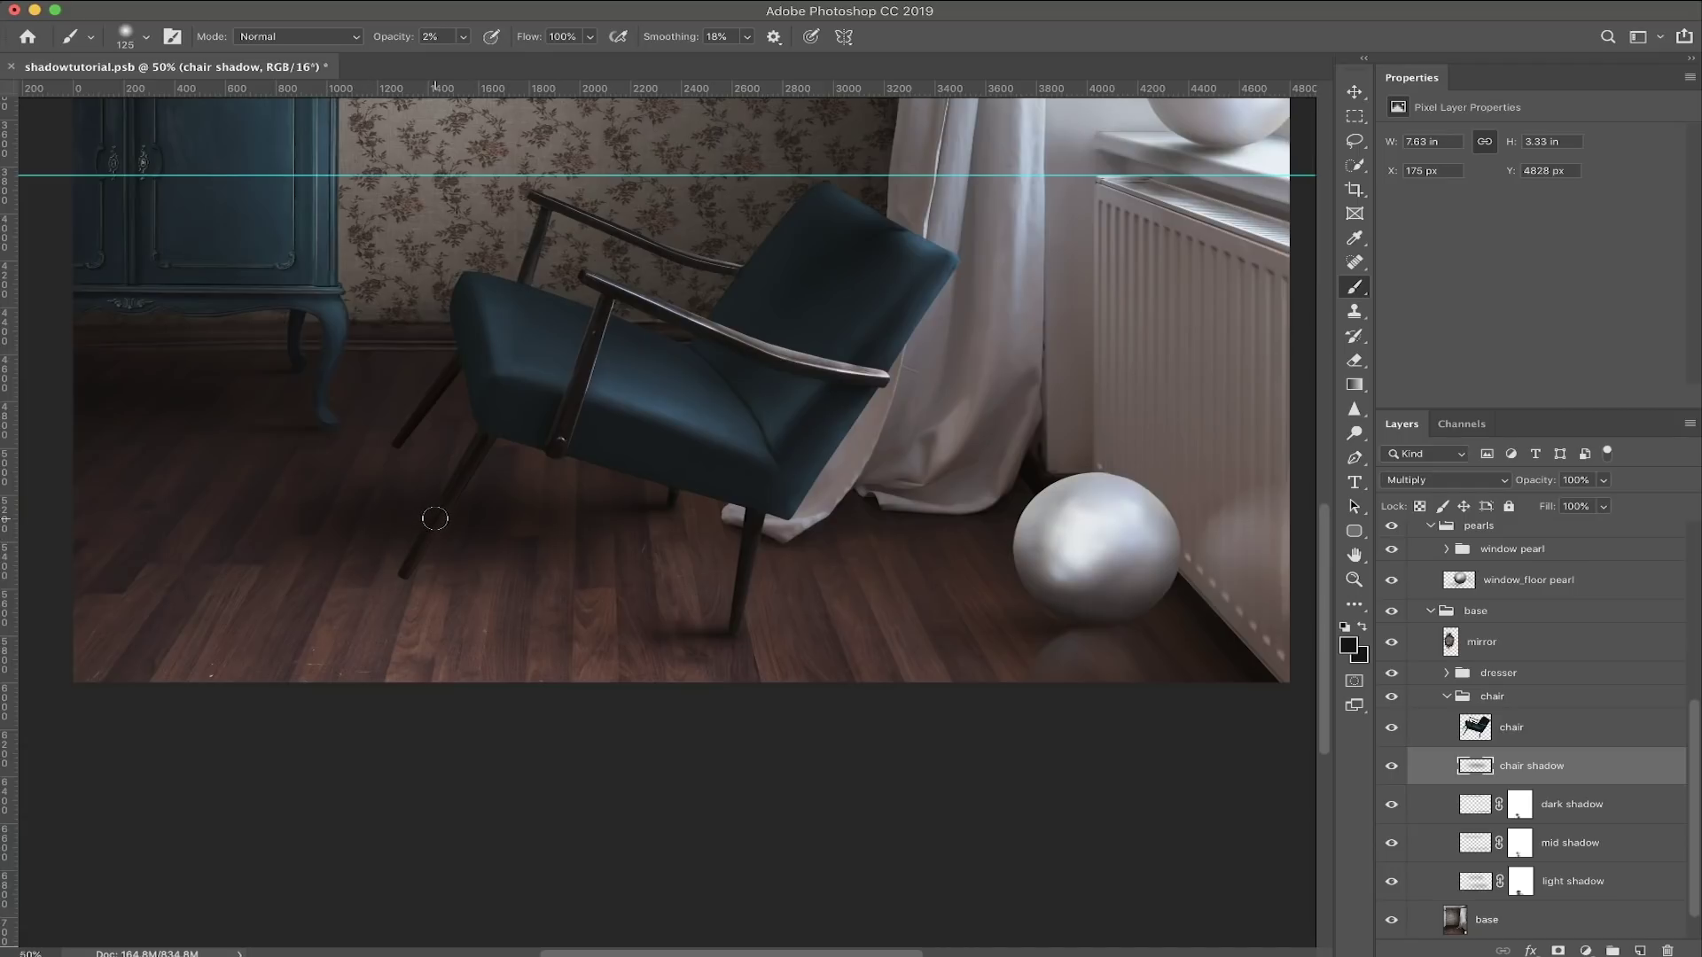
key("v")
left_click_drag(465, 530, 558, 568)
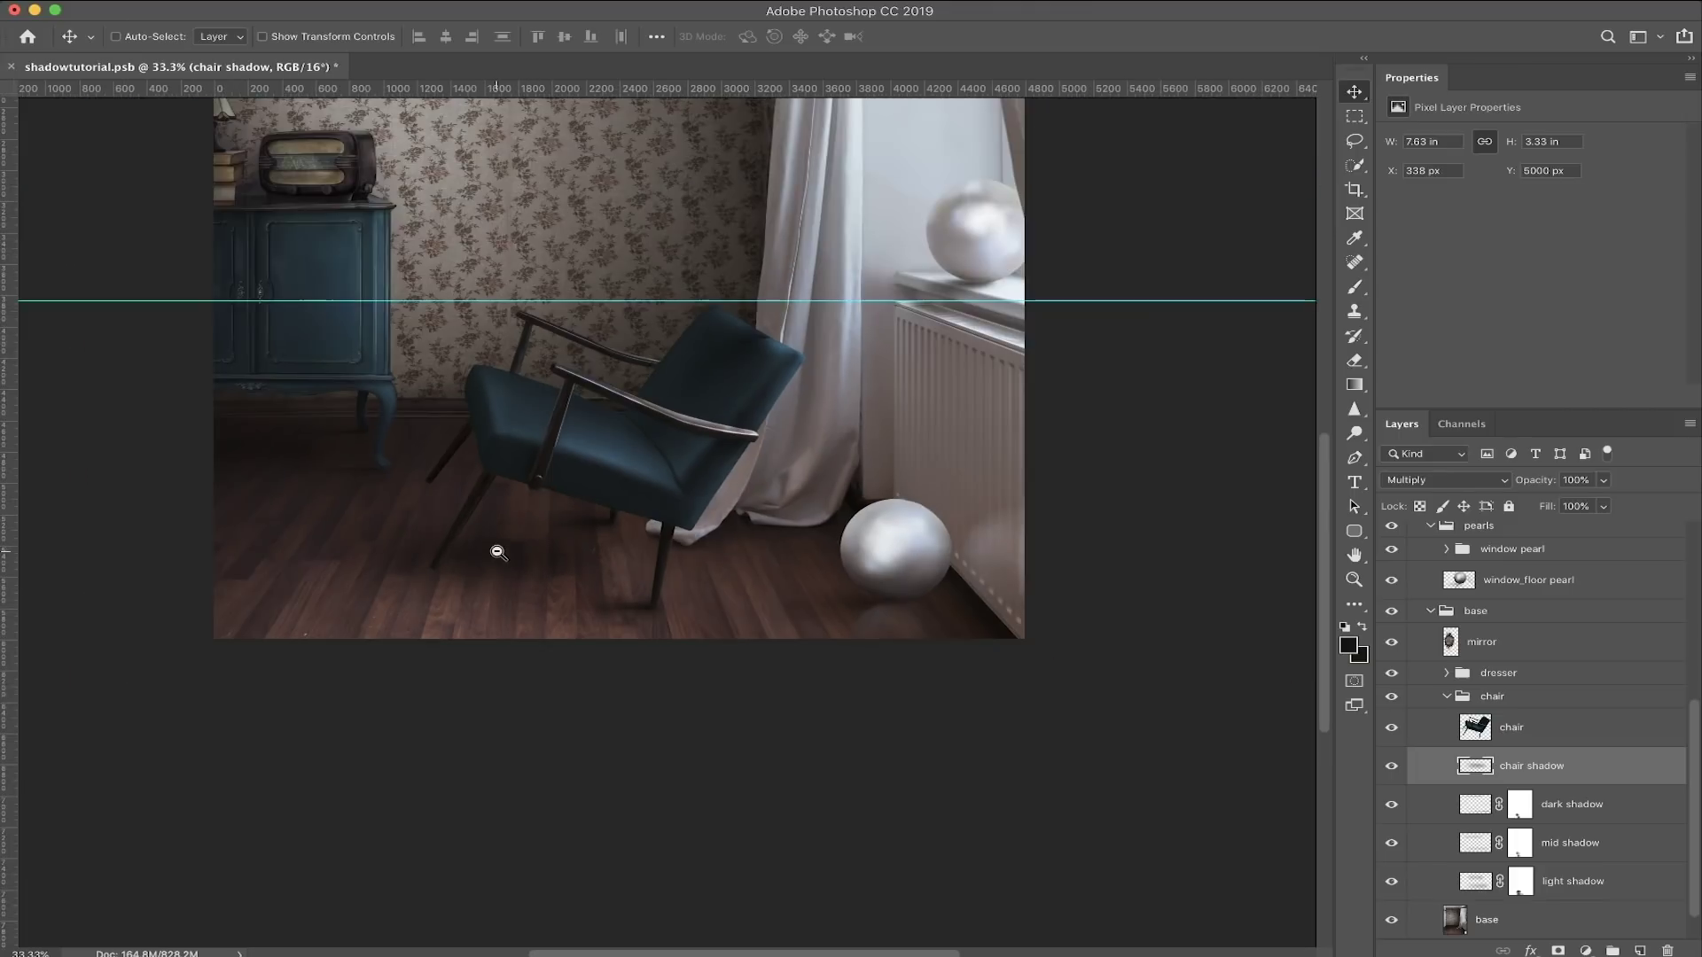
left_click(497, 558, "alt")
Step: Compare with the shadow layers hidden, remove the horizontal guide and view the whole composite
left_click_drag(1395, 769, 1404, 883)
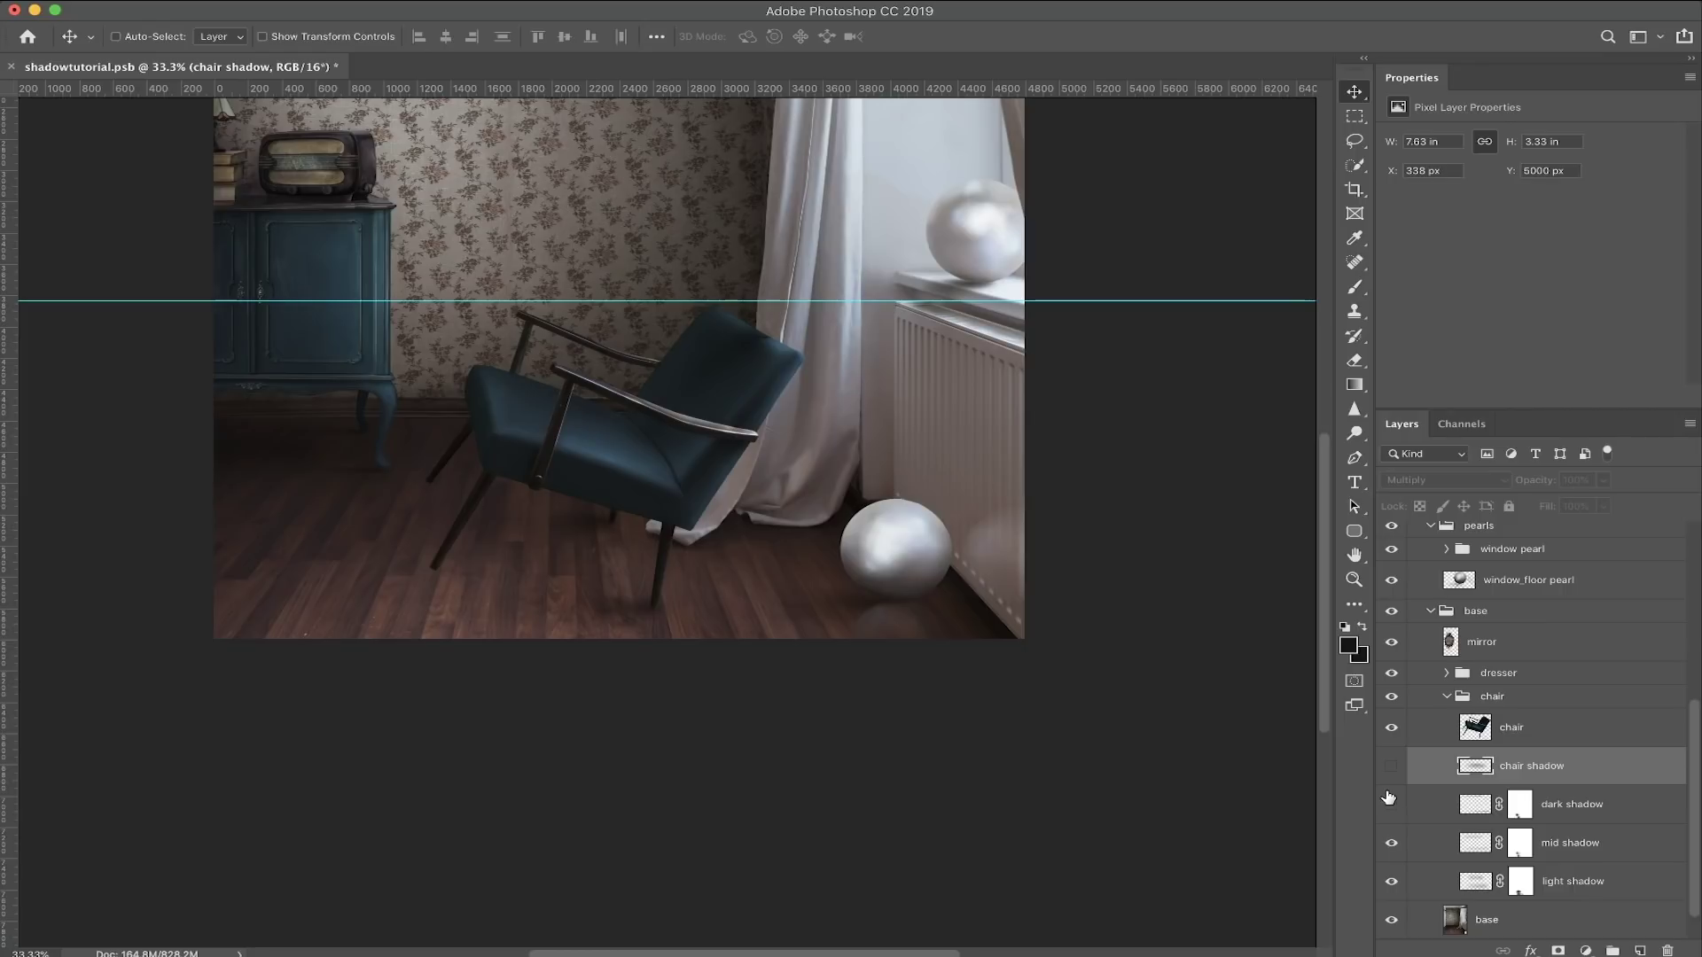
left_click(1391, 765)
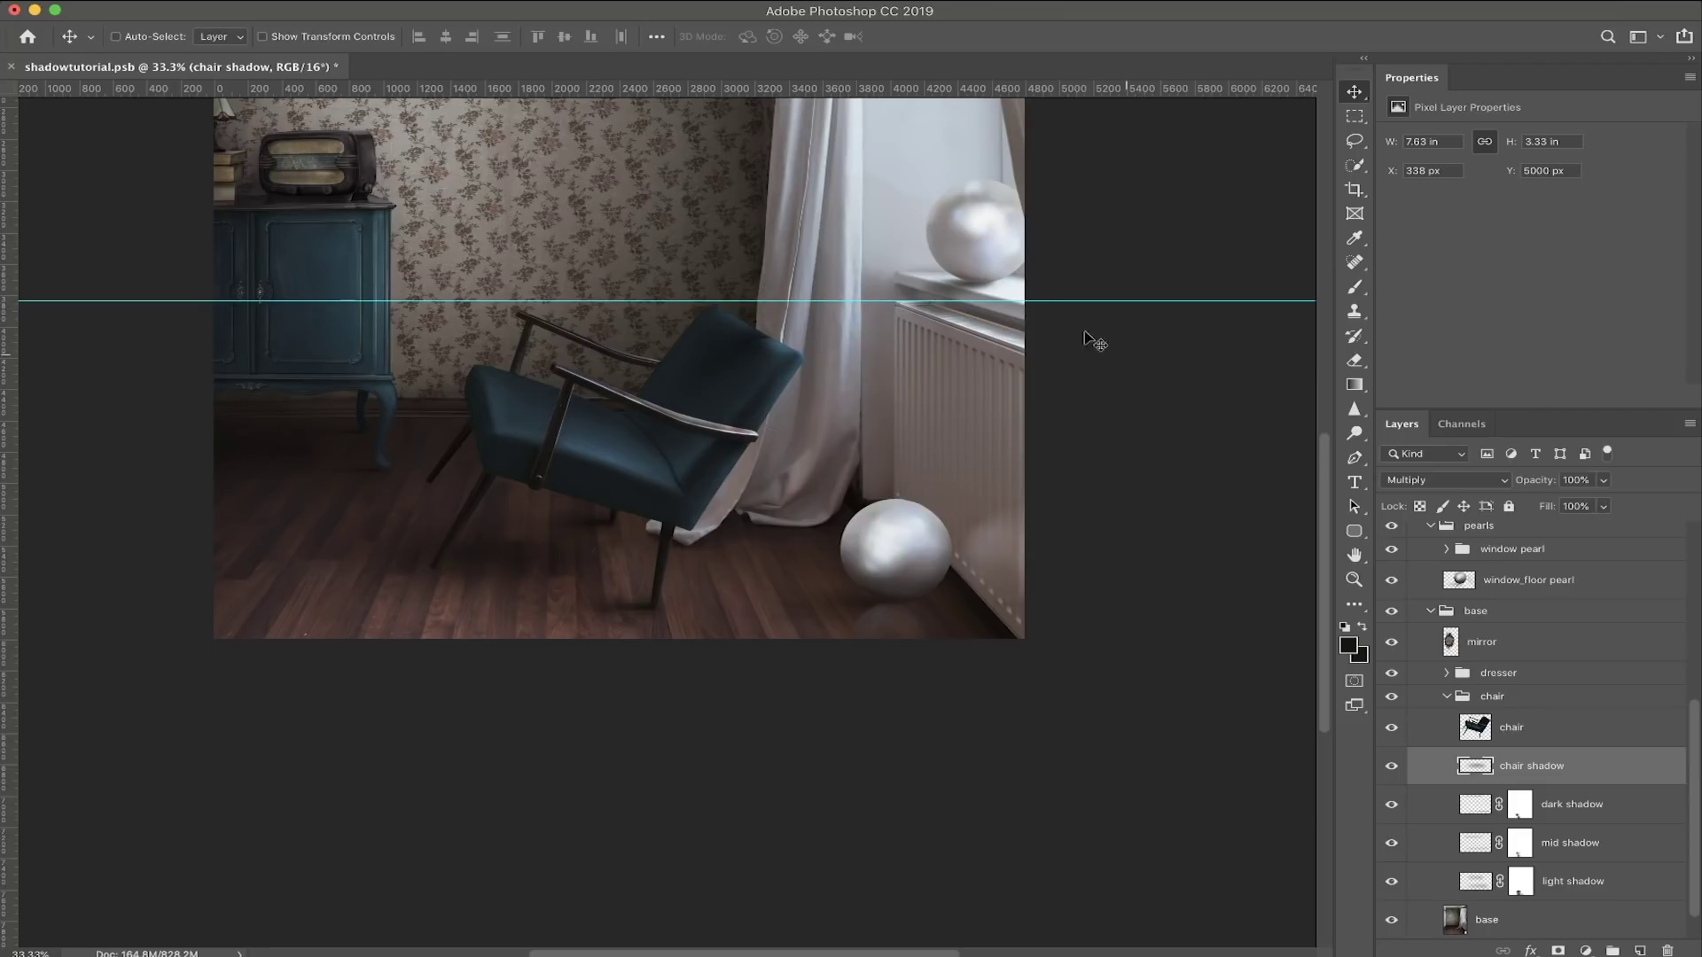
left_click_drag(1046, 299, 1010, 67)
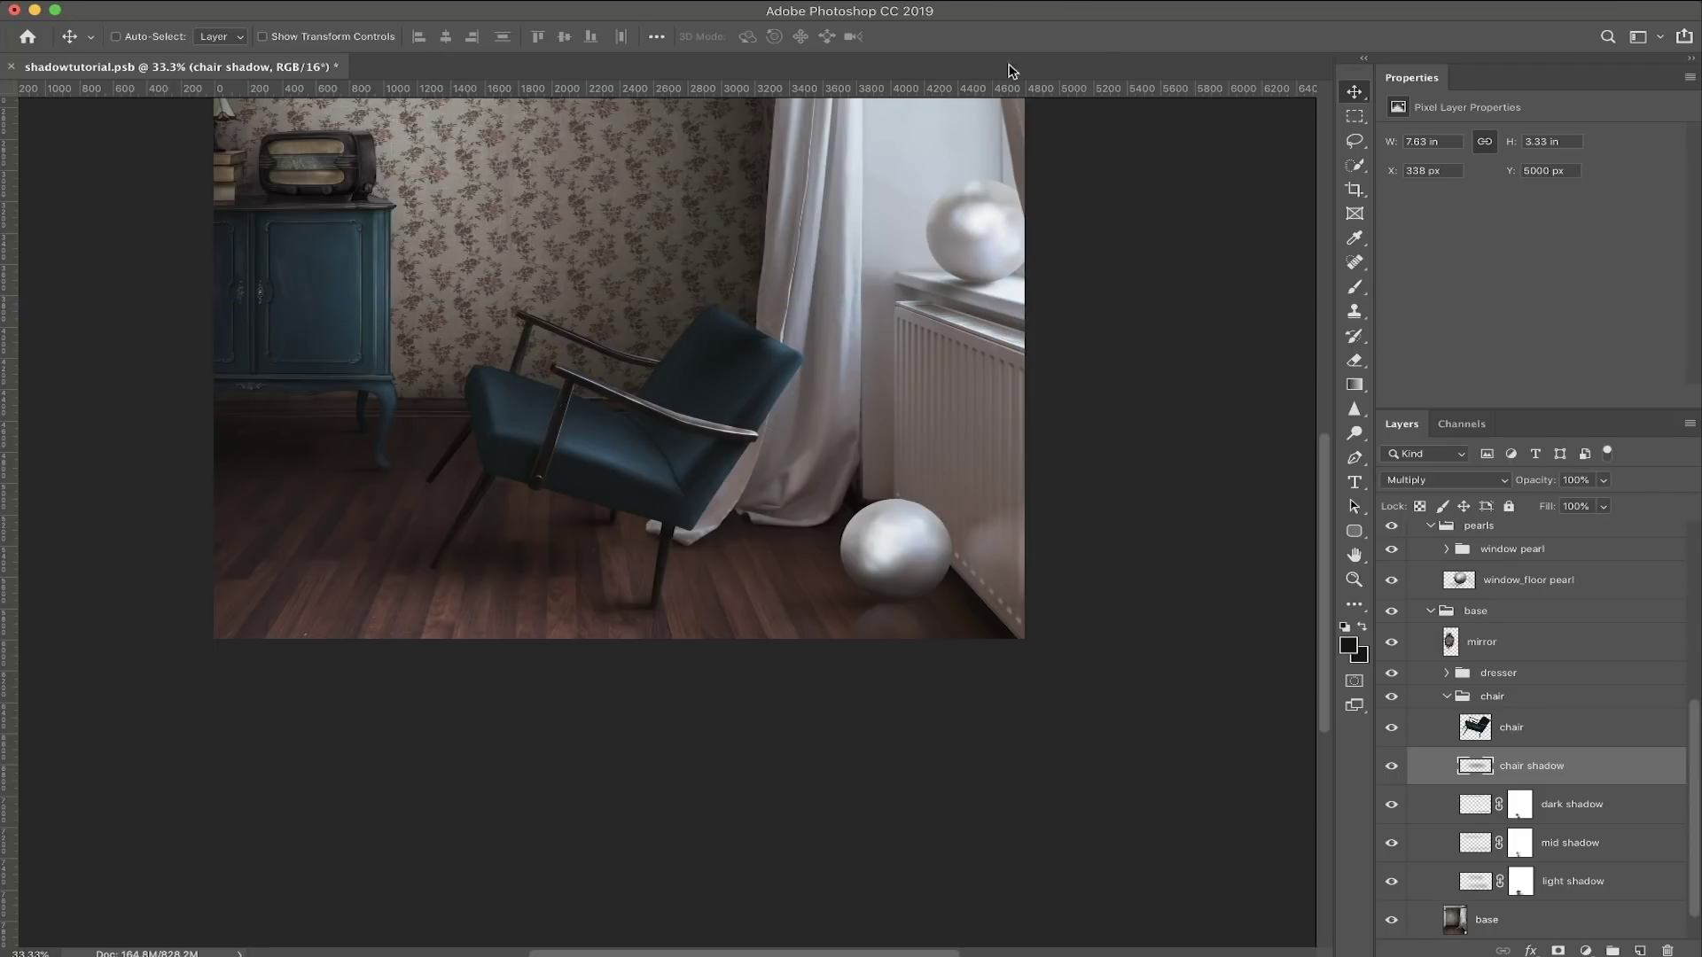
key("super+minus")
left_click_drag(661, 383, 878, 514)
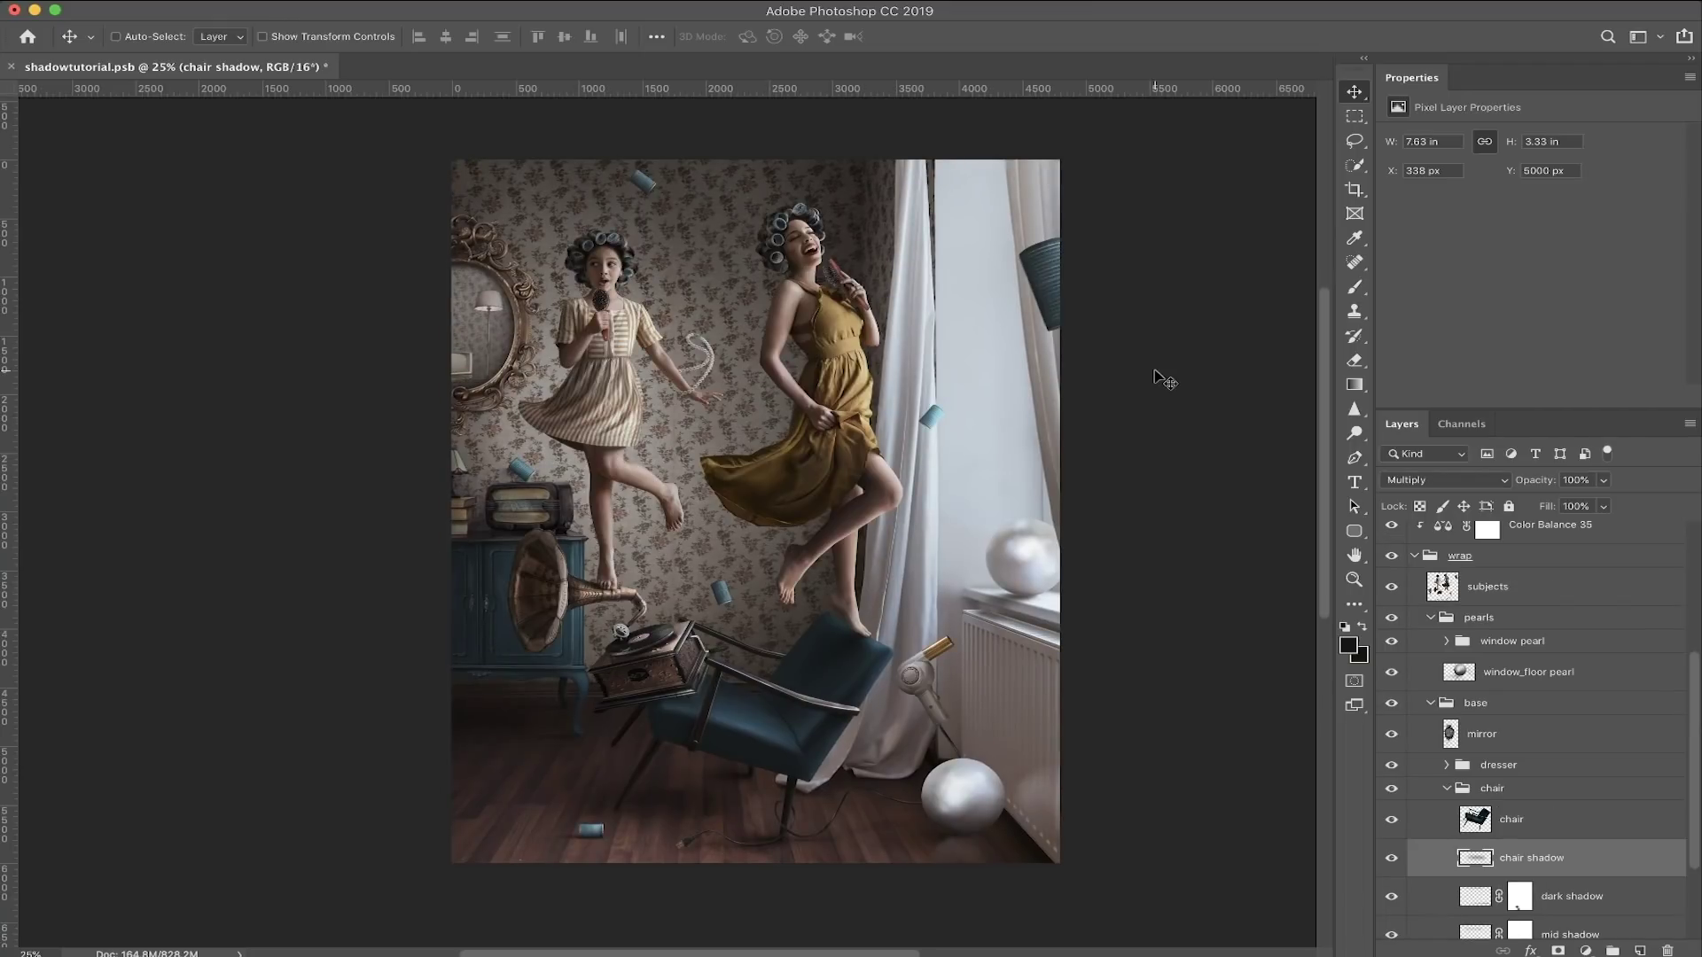